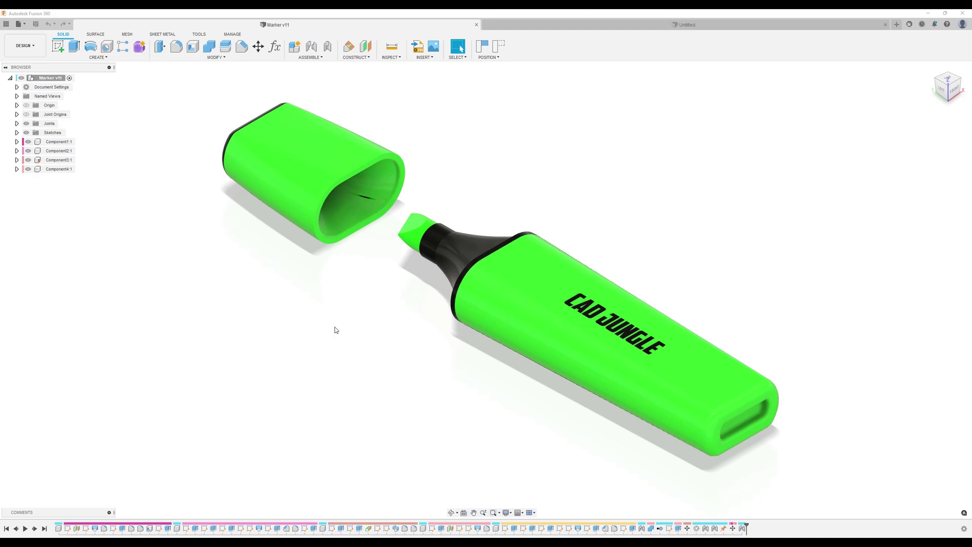
Step: Create and activate a new internal standard component, Component1, in the untitled design
click(816, 25)
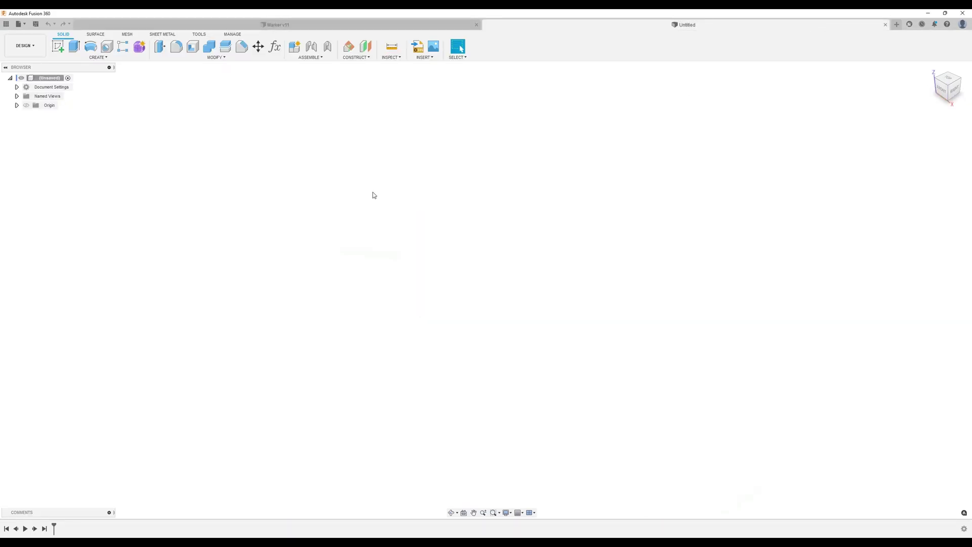
right_click(53, 88)
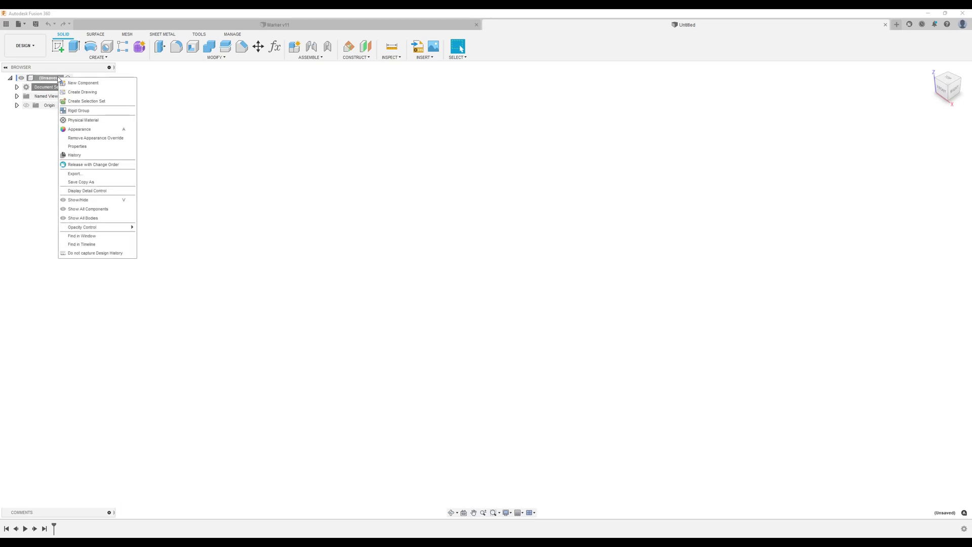
click(78, 95)
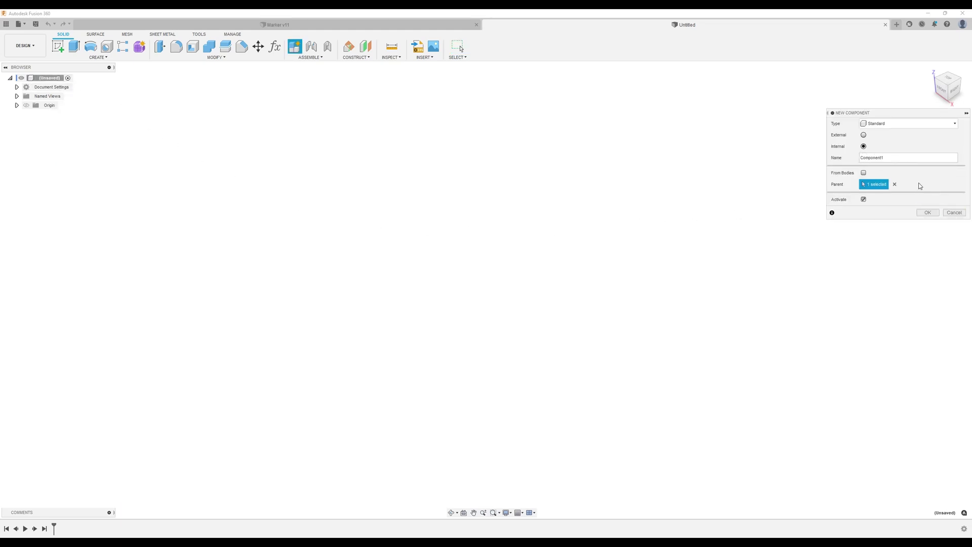
click(927, 213)
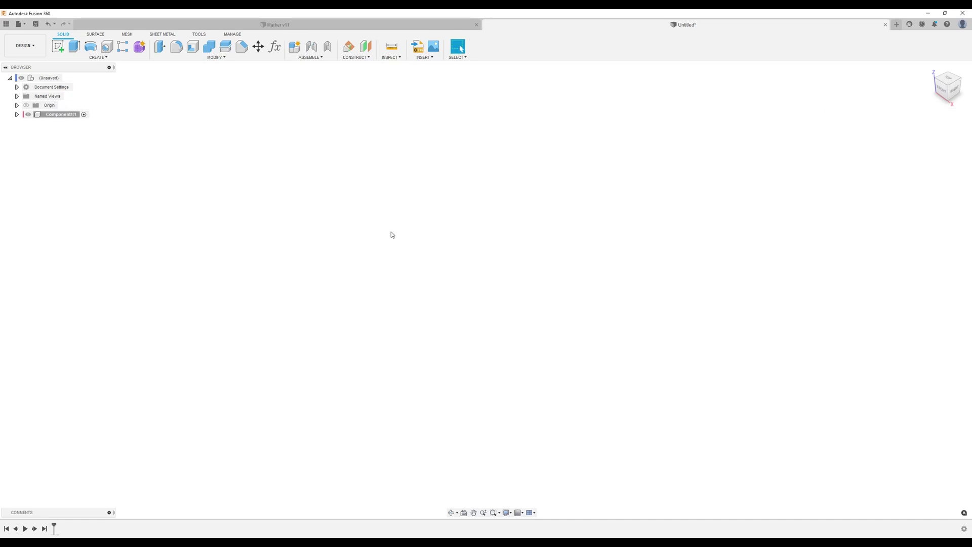
Step: Sketch a horizontal center point slot on the horizontal XY plane, centred on the origin, about 71 mm between arc centres and 19 mm wide
click(60, 50)
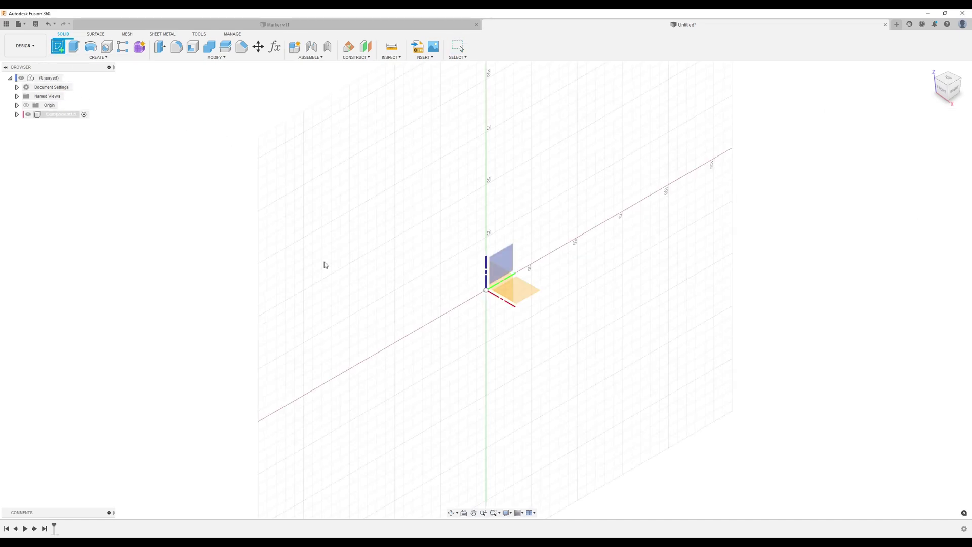
click(524, 293)
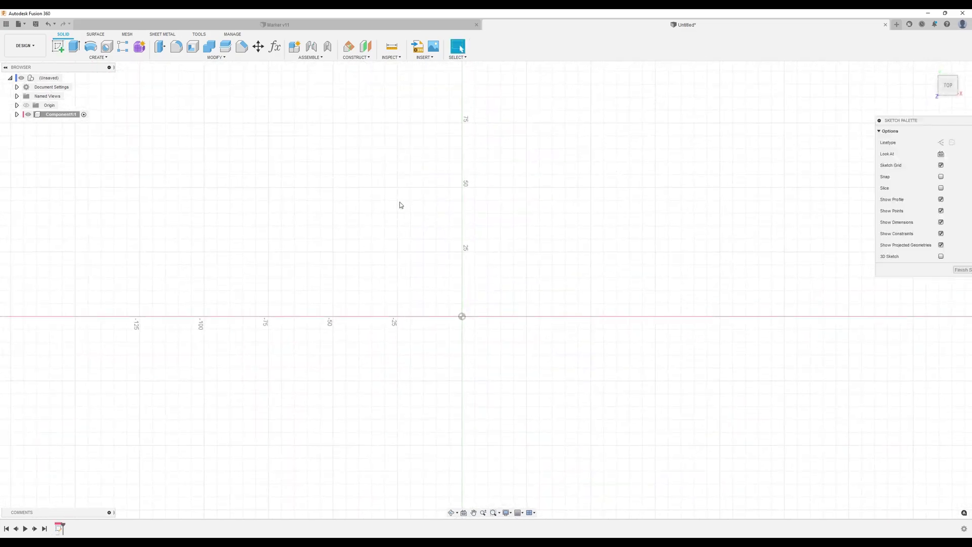
click(112, 59)
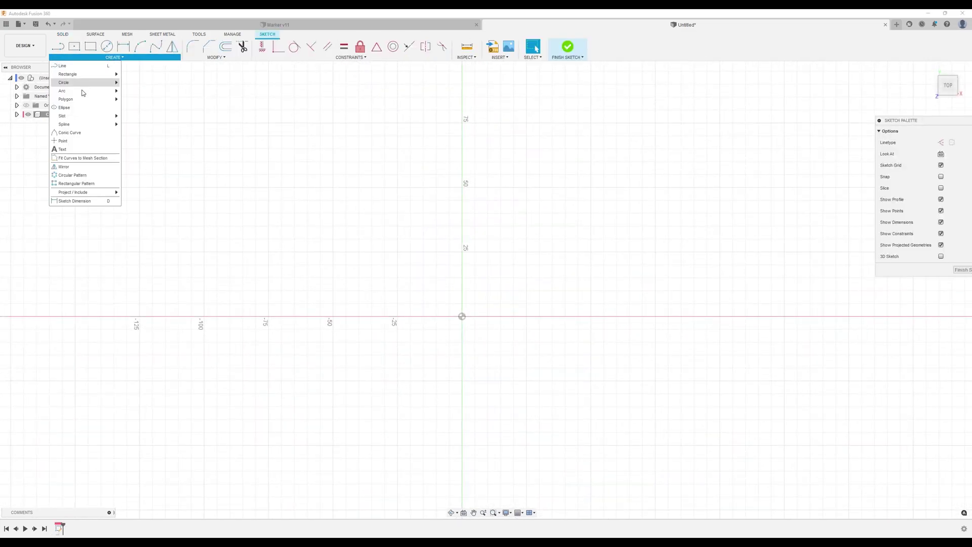
mouse_move(92, 119)
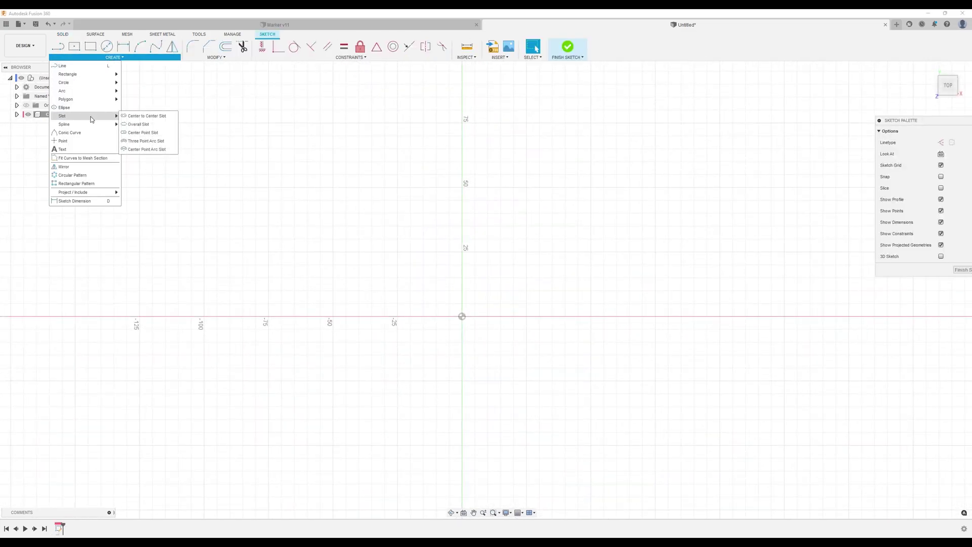
click(139, 124)
click(462, 316)
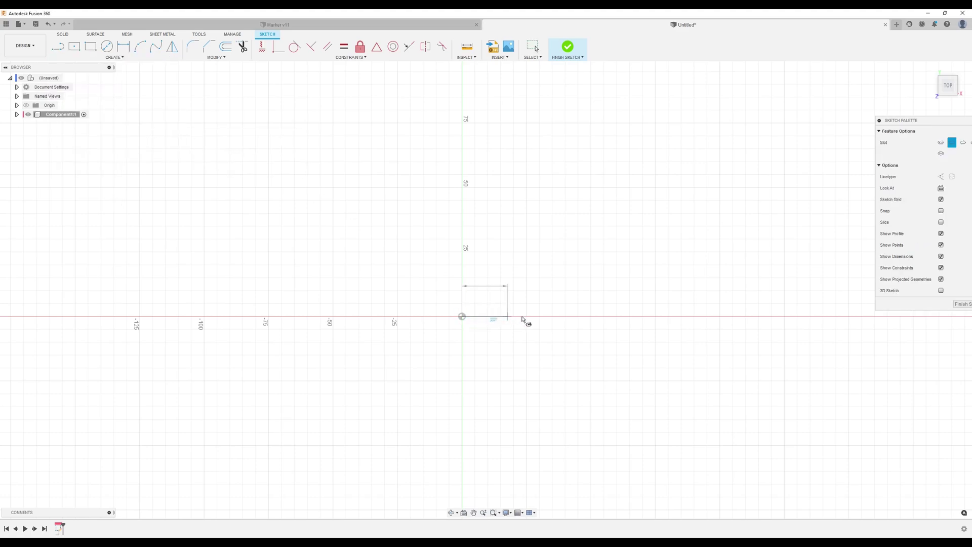
click(555, 317)
click(547, 341)
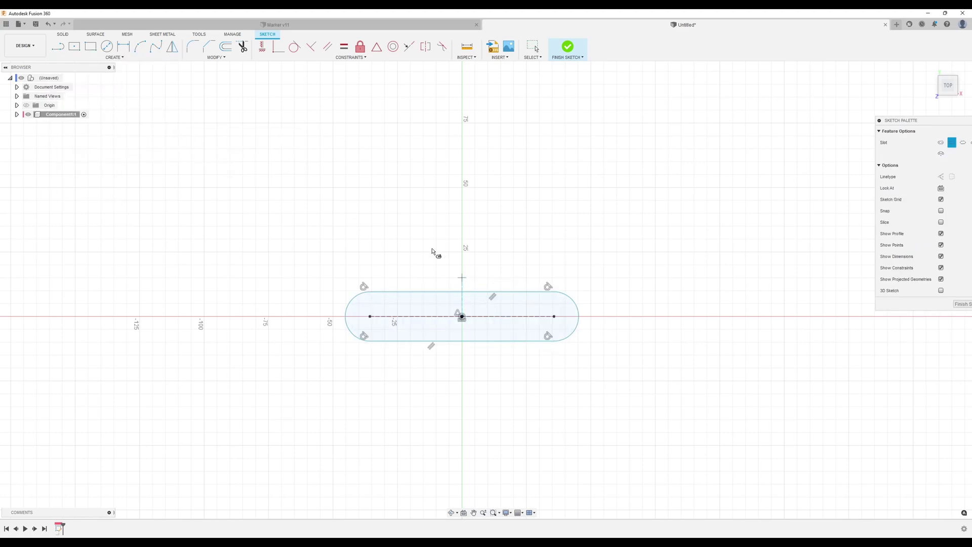
Step: Dimension the slot's width between its two straight edges as 16 mm
click(123, 46)
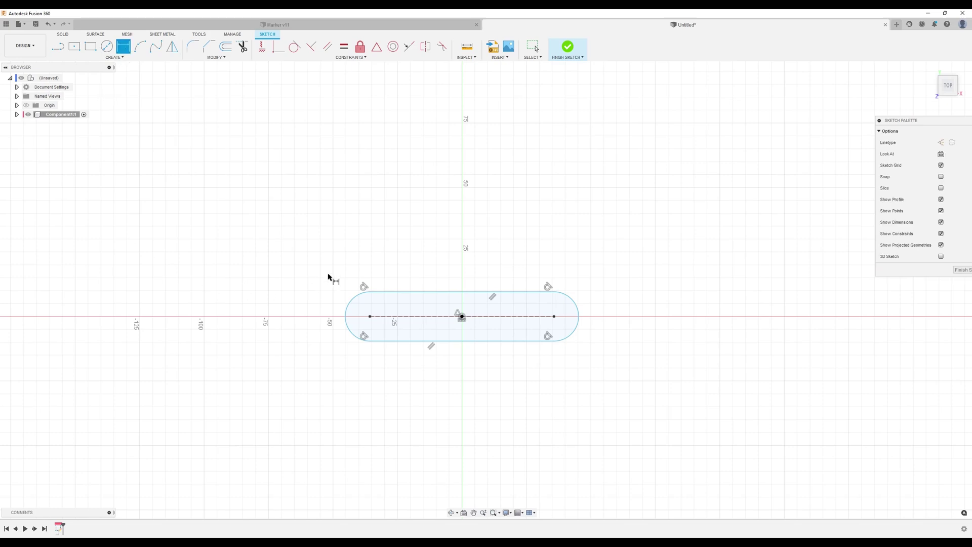
click(428, 293)
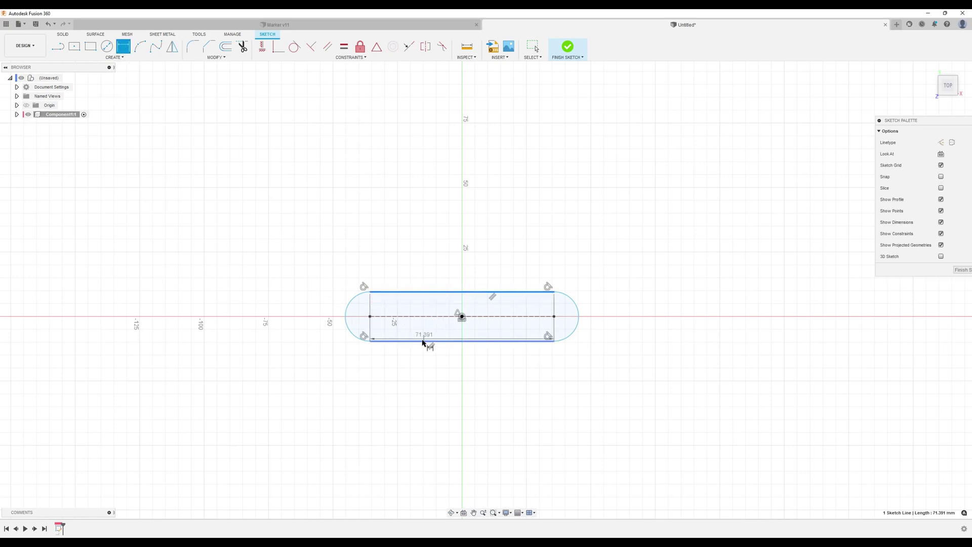
click(423, 341)
click(337, 317)
scroll(382, 325, up, 3)
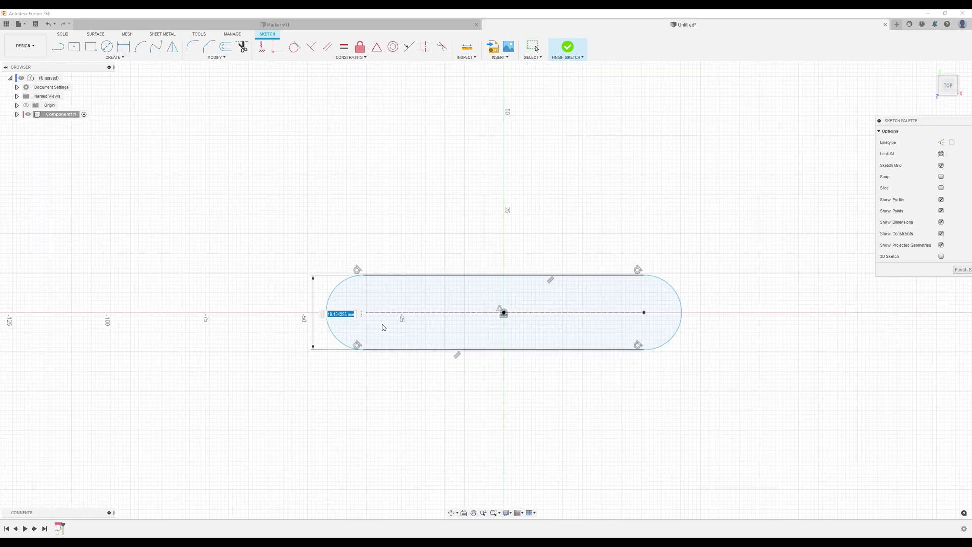
text(1)
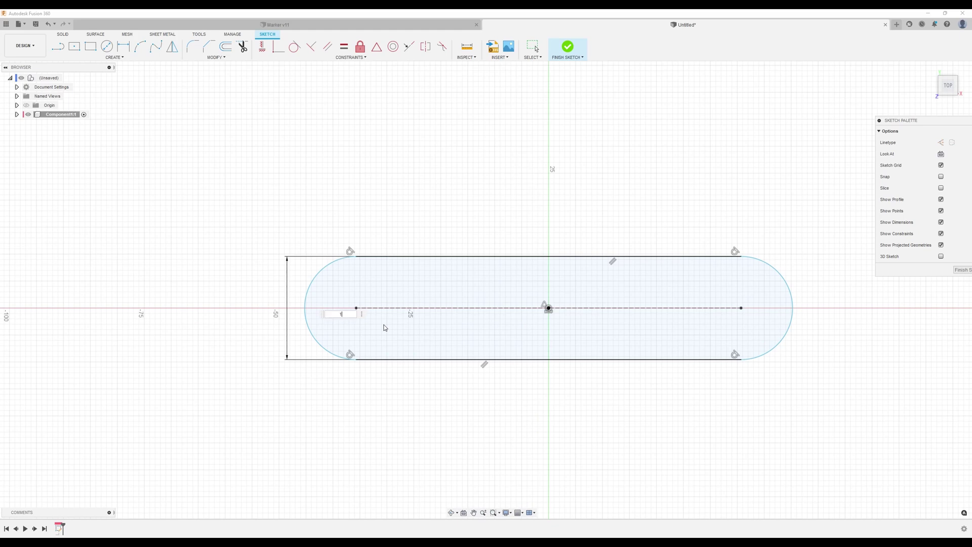
text(6)
key(Return)
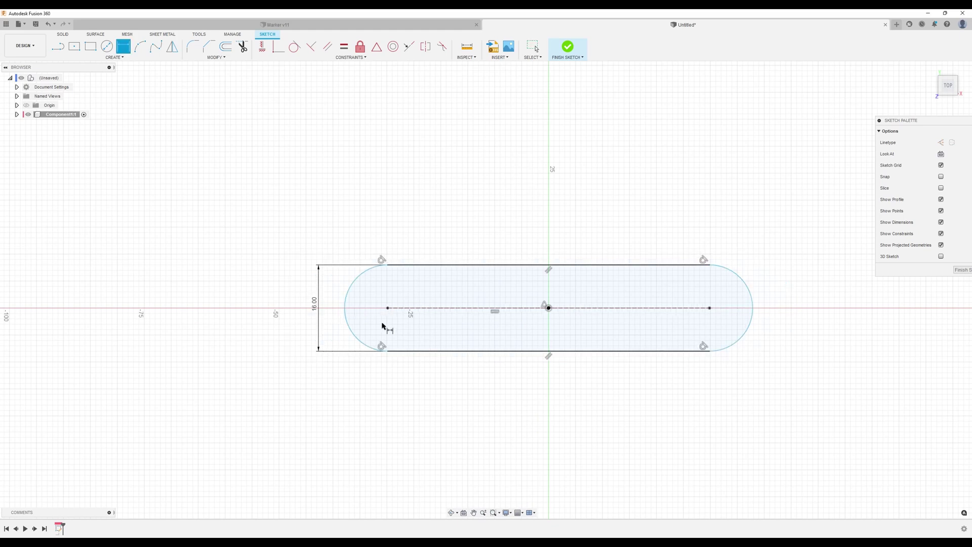
Step: Dimension the slot's upper straight edge as 11 mm long
click(529, 265)
click(540, 241)
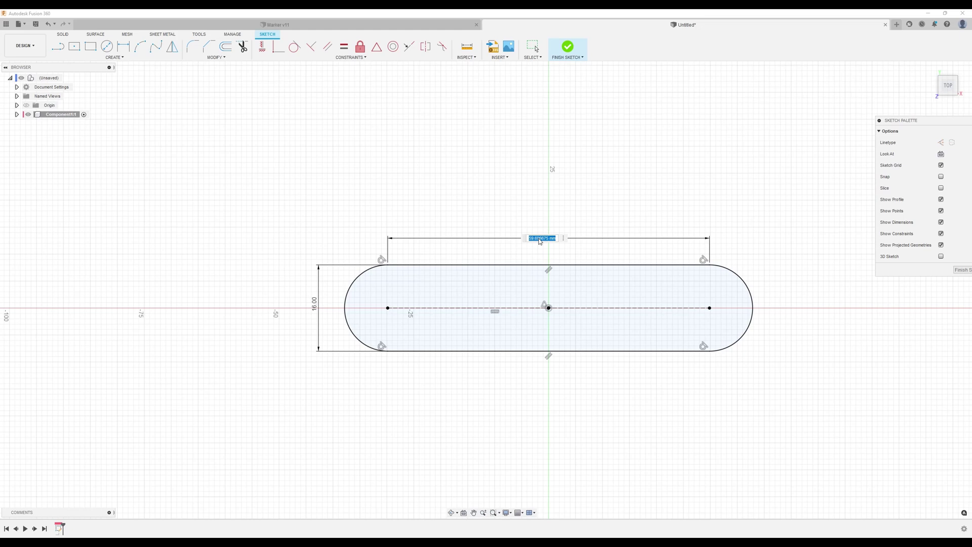
text(11)
key(Return)
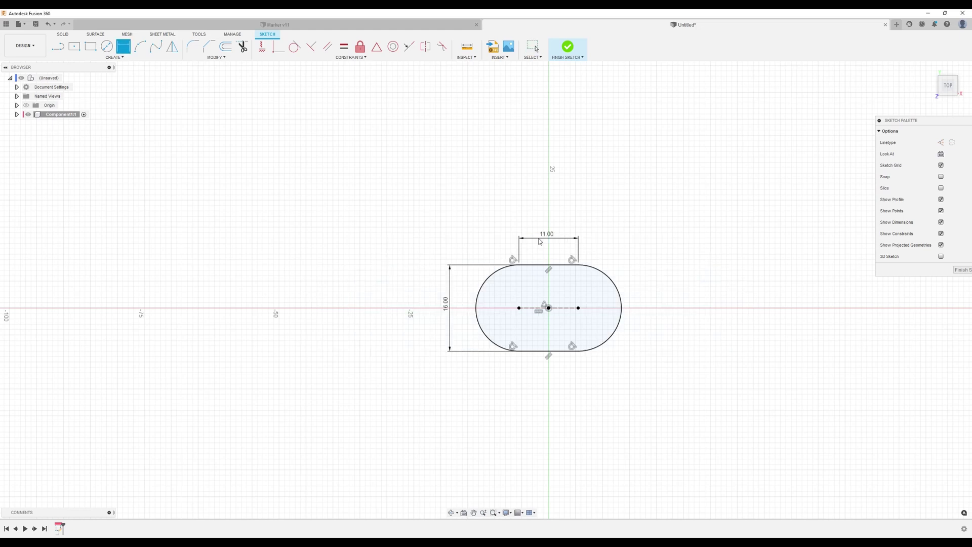
Step: Reposition the 16 mm and 11 mm dimensions closer to the slot and finish the sketch
middle_drag(647, 319, 555, 306)
scroll(554, 306, up, 10)
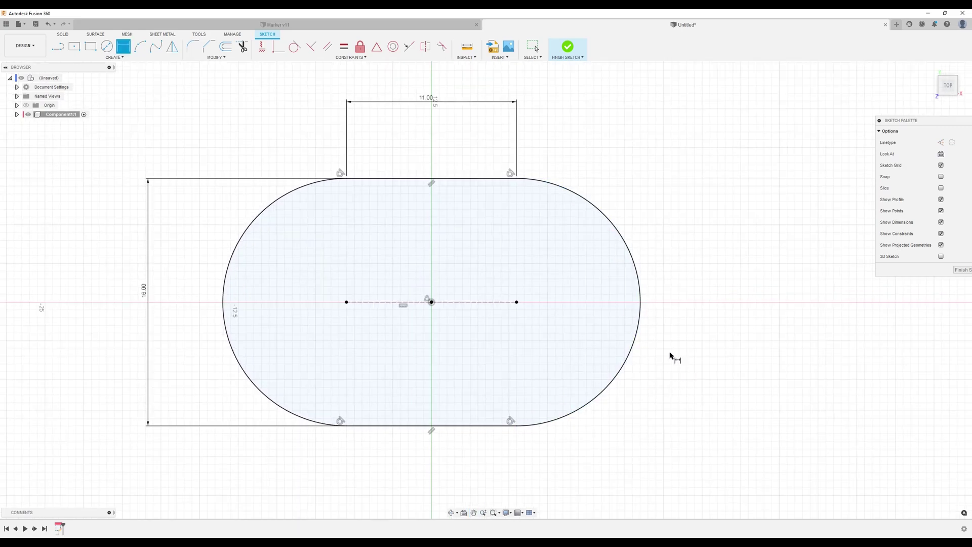
drag(144, 293, 180, 293)
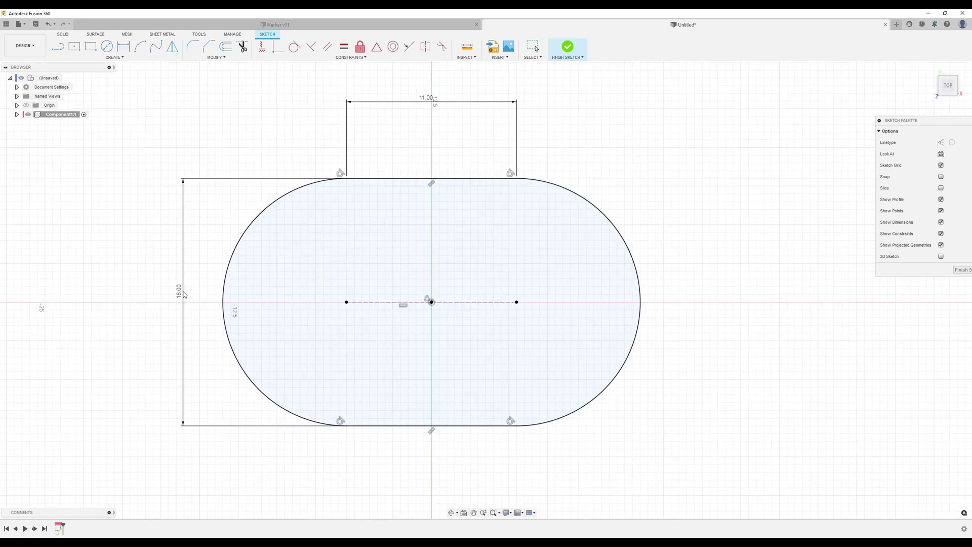
drag(427, 100, 418, 151)
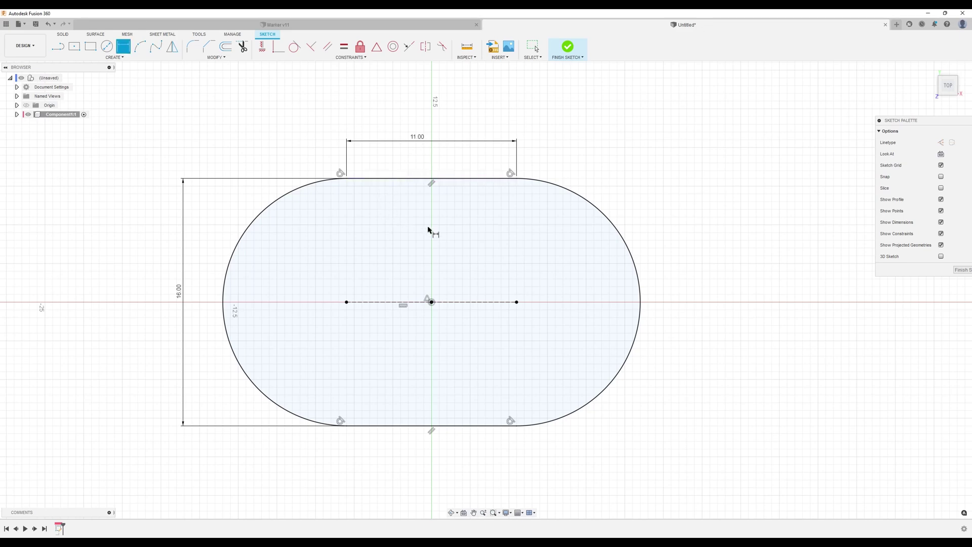
click(960, 270)
Step: Create a construction plane offset -72.5 mm from the slot profile
scroll(667, 246, down, 2)
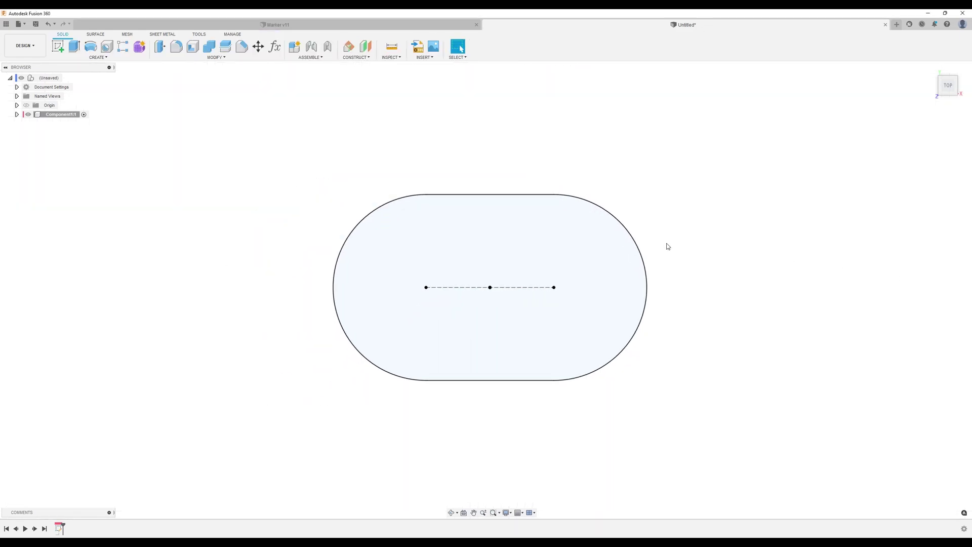
scroll(667, 247, down, 2)
mouse_move(688, 245)
middle_down()
mouse_move(634, 247)
mouse_move(632, 199)
middle_up()
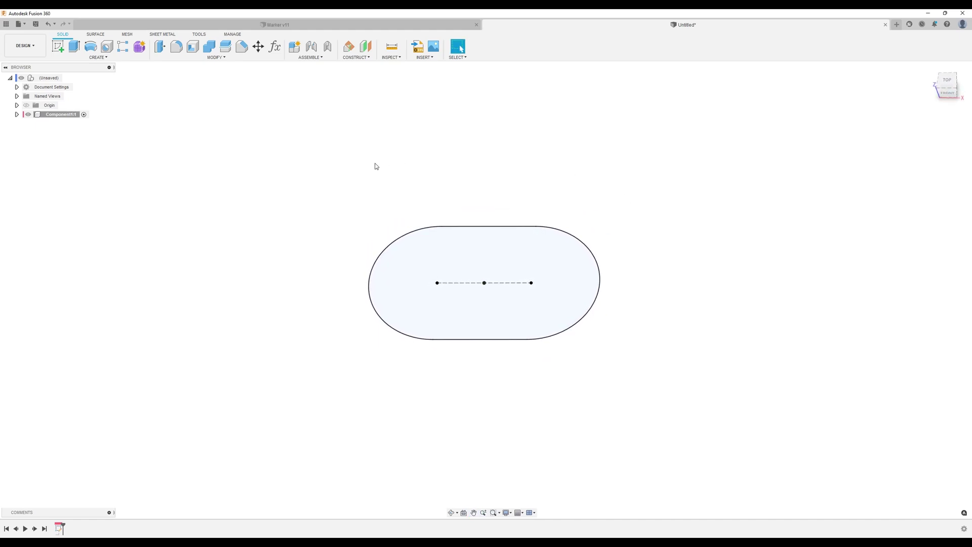
click(355, 58)
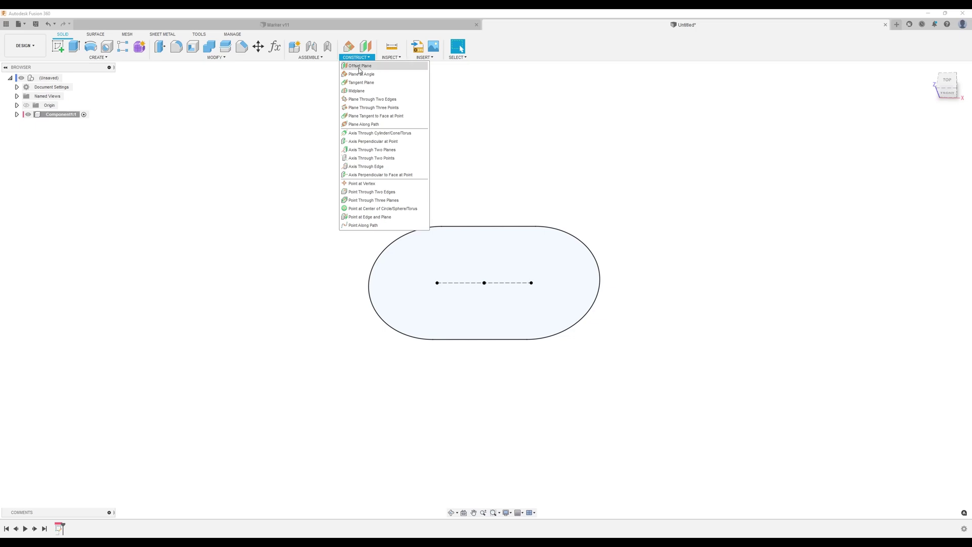
click(360, 71)
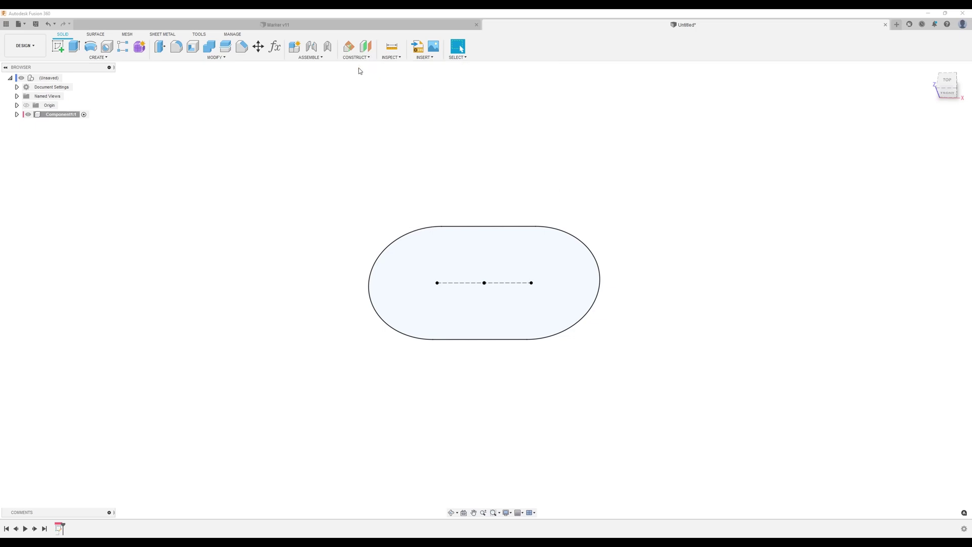
click(576, 270)
shift+middle_drag(701, 271, 675, 289)
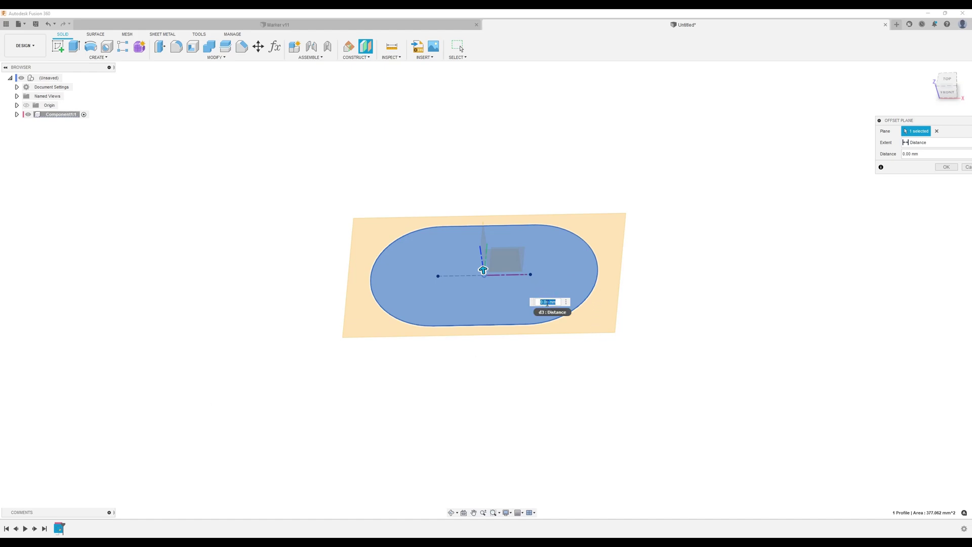
text(-73)
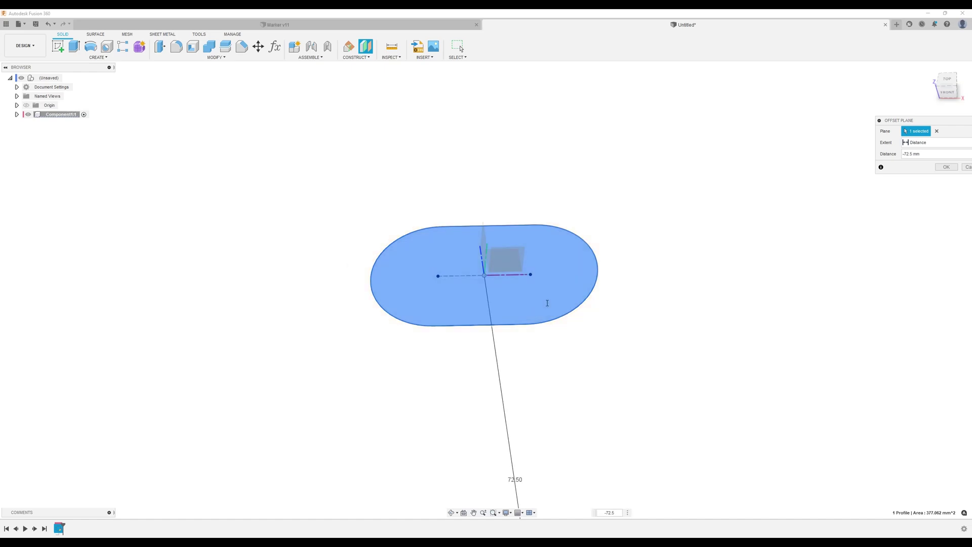
key(Return)
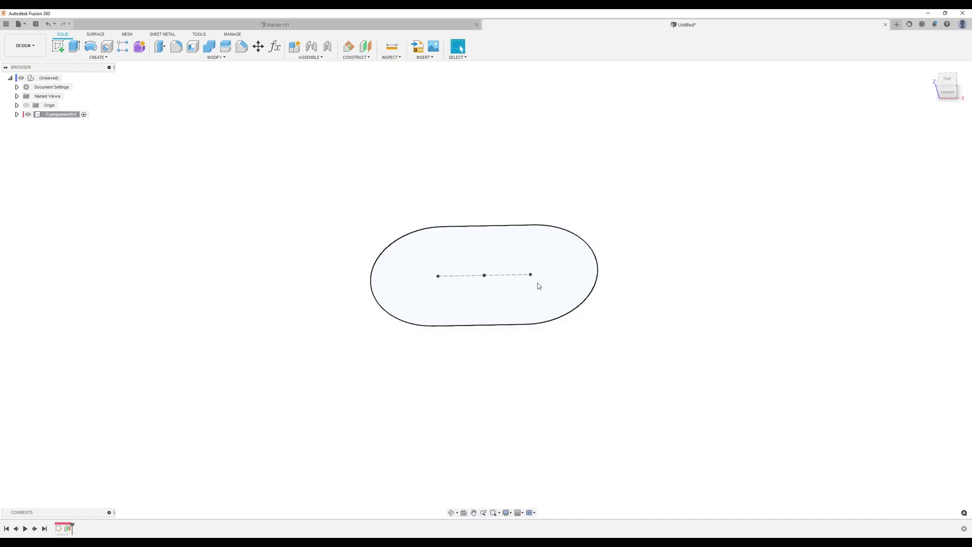
Step: Start a new sketch on the offset construction plane below the slot
scroll(538, 287, down, 5)
middle_drag(581, 316, 547, 271)
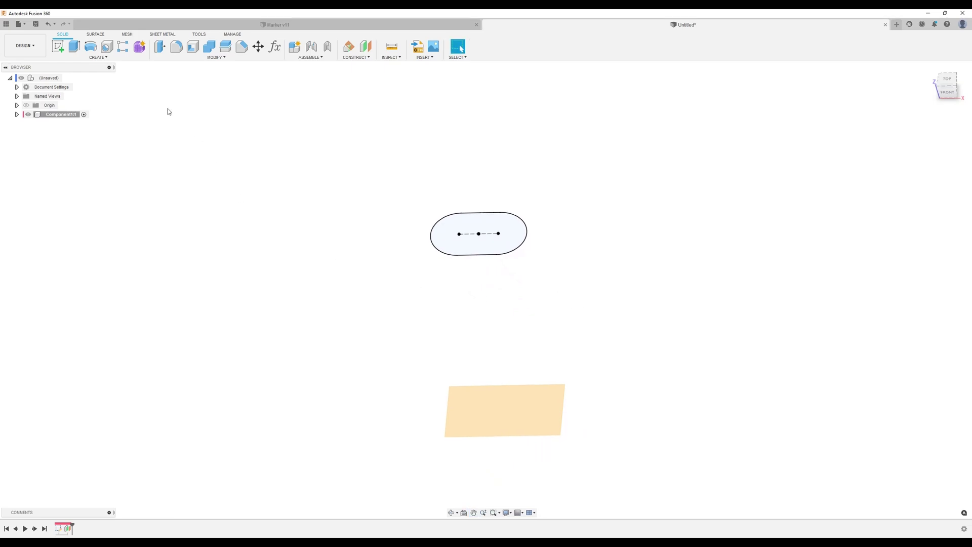
click(57, 44)
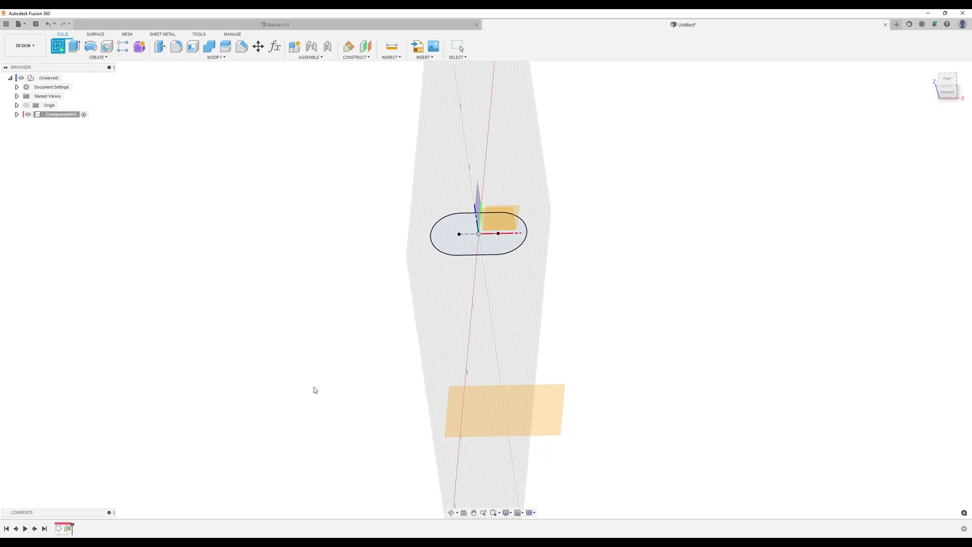
click(546, 404)
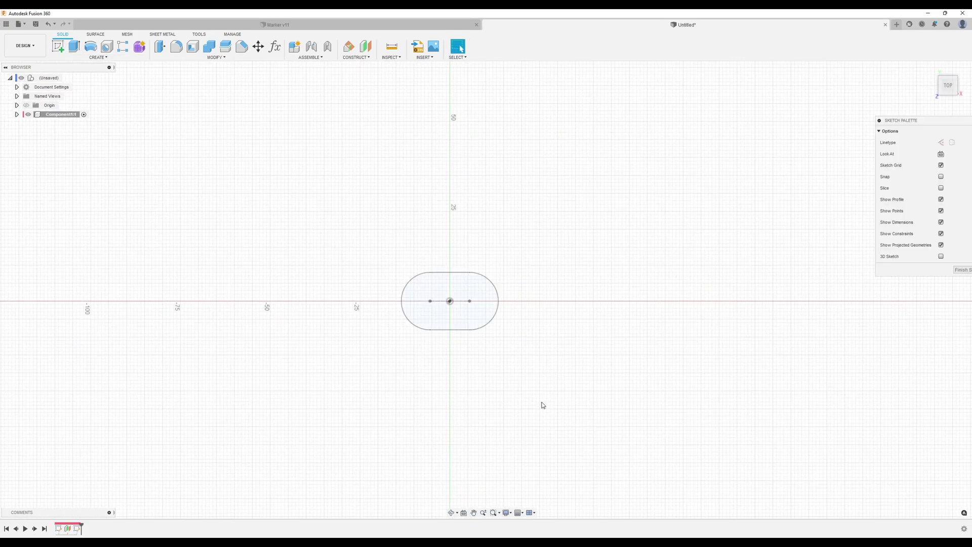
scroll(311, 230, up, 4)
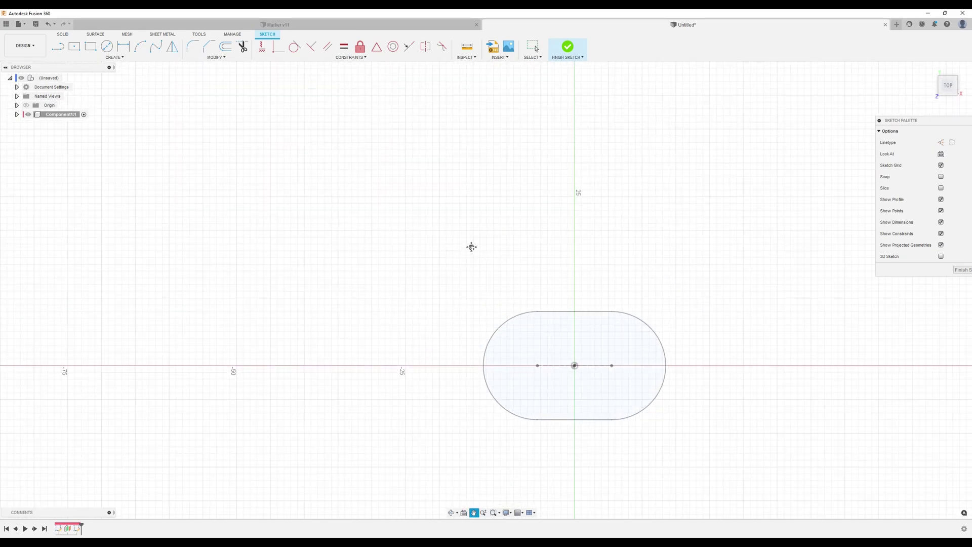
middle_drag(471, 246, 391, 213)
scroll(391, 211, up, 1)
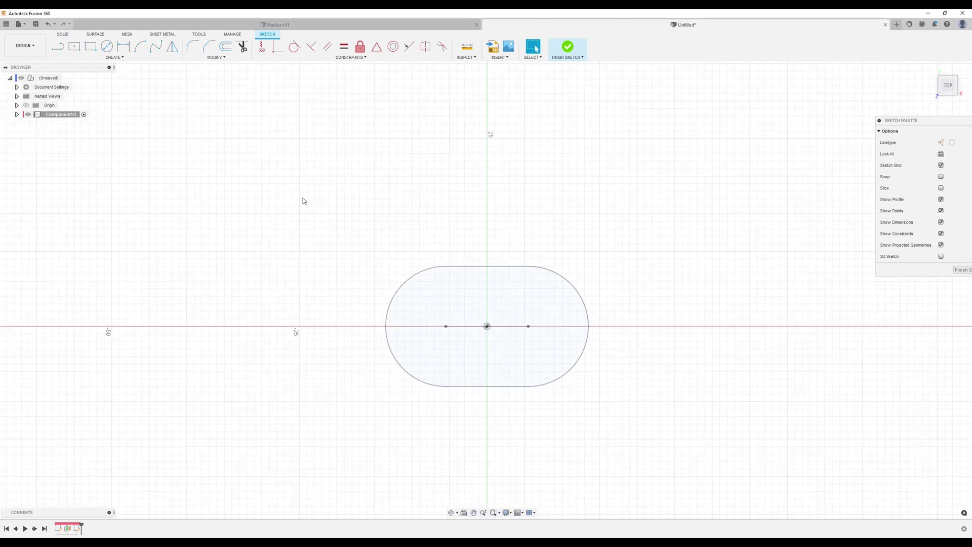
Step: Hide Sketch1 of the component so only the new sketch remains in view
click(17, 115)
click(23, 133)
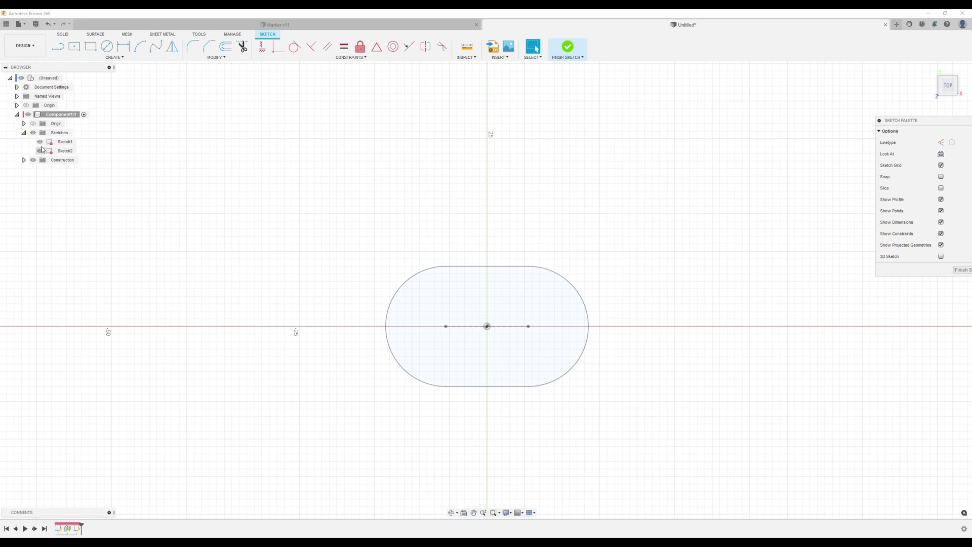
click(39, 142)
middle_drag(579, 324, 547, 281)
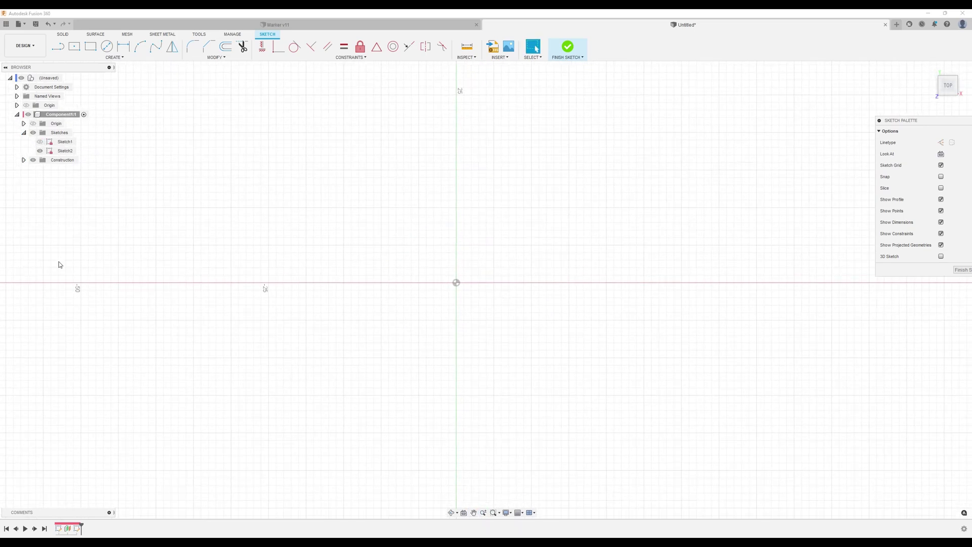
Step: Sketch a horizontal center point slot on the origin, about 12 mm between arc centers and 6.7 mm wide
click(114, 57)
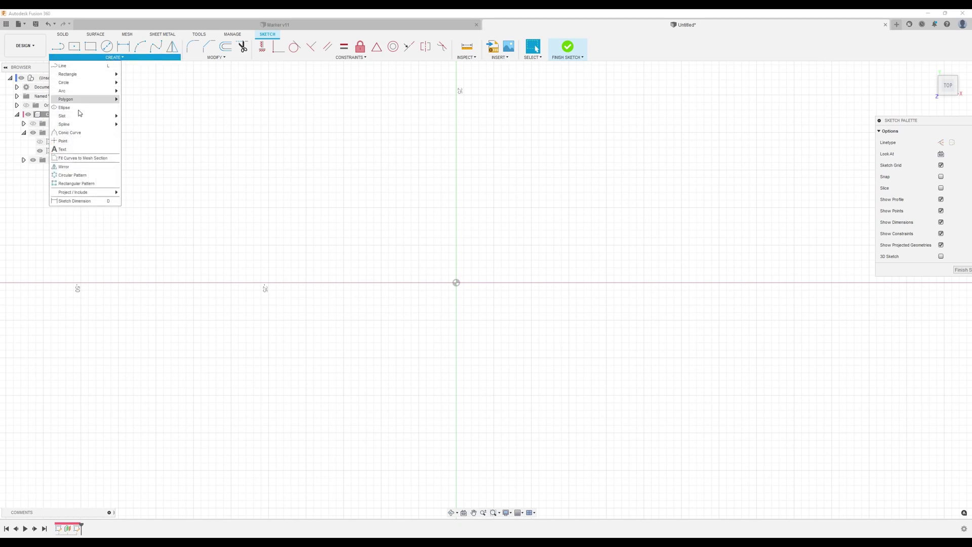
mouse_move(80, 119)
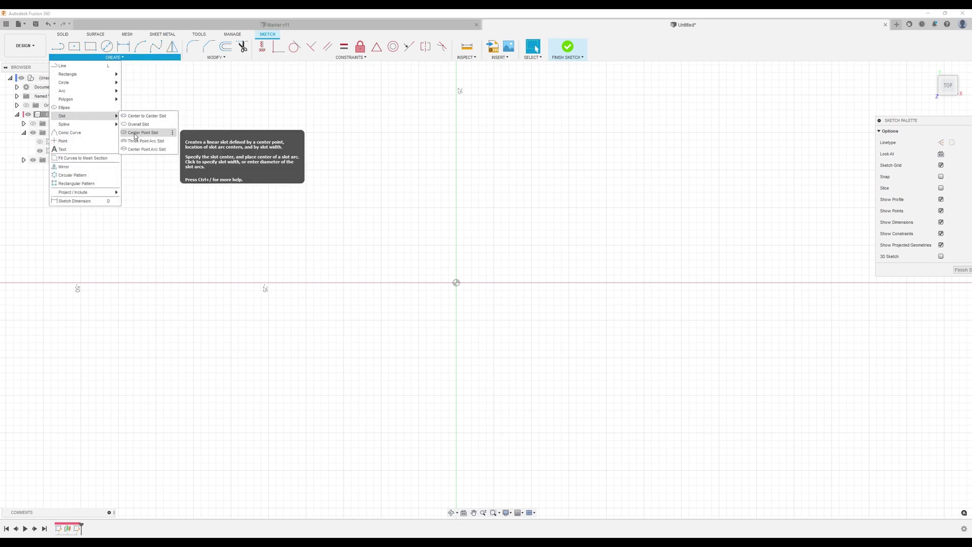
click(142, 132)
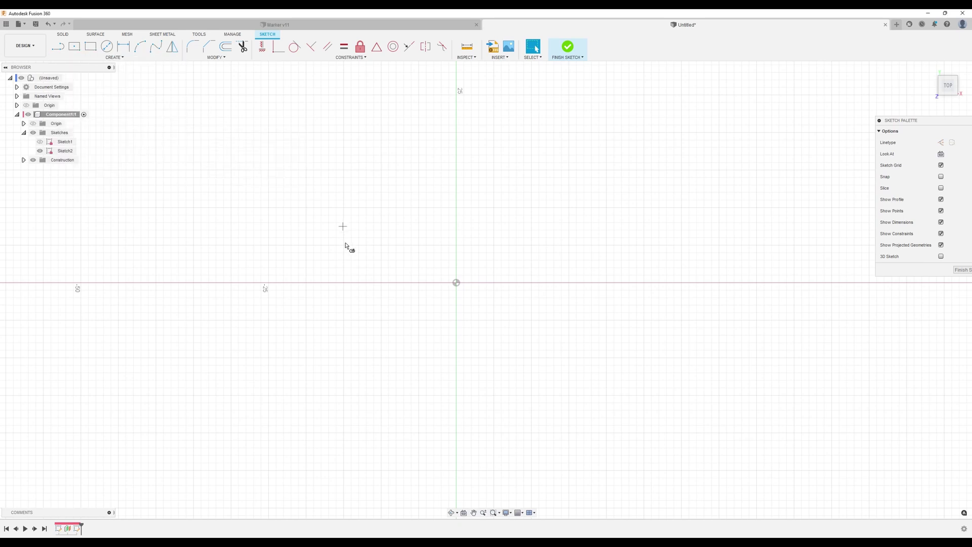
click(456, 283)
click(501, 284)
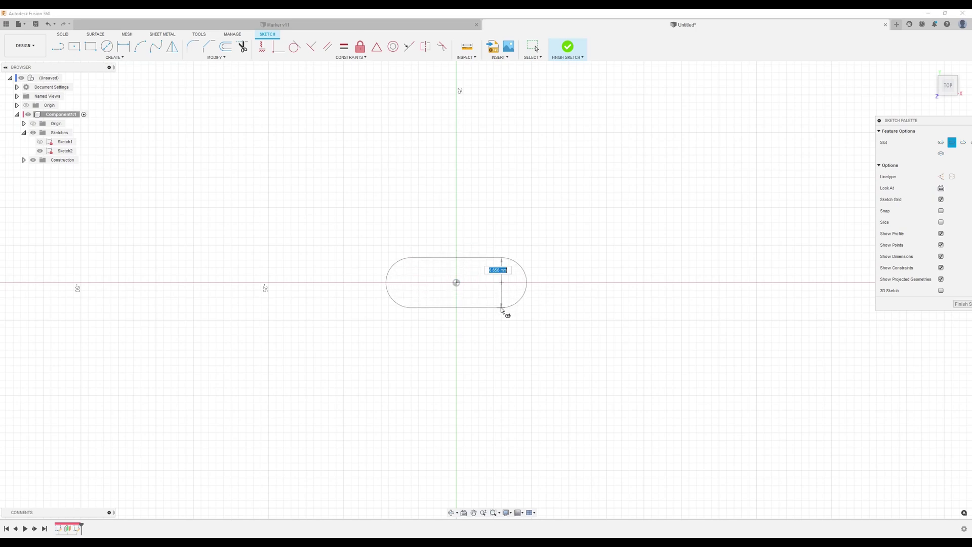
click(501, 309)
scroll(499, 307, up, 5)
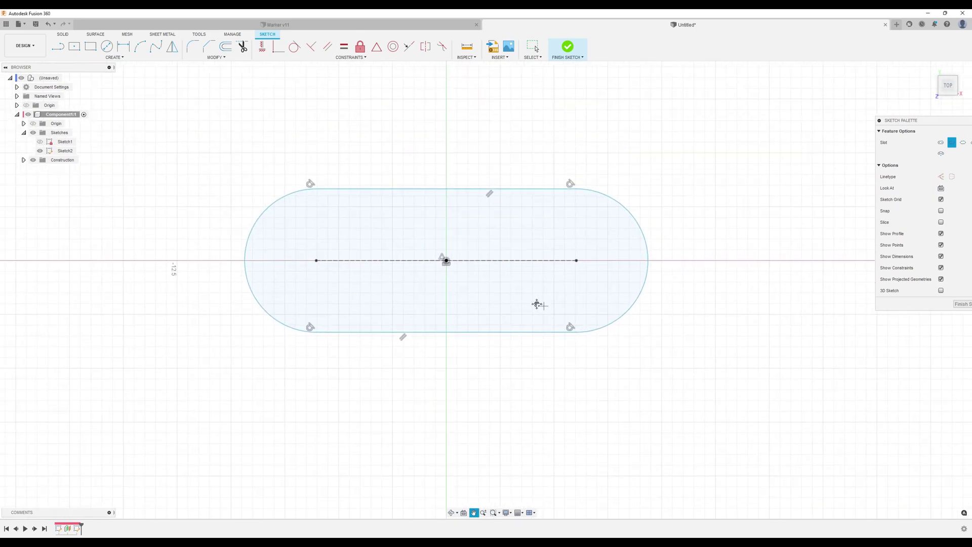
Step: Dimension the slot's upper straight edge to 7 mm
click(122, 48)
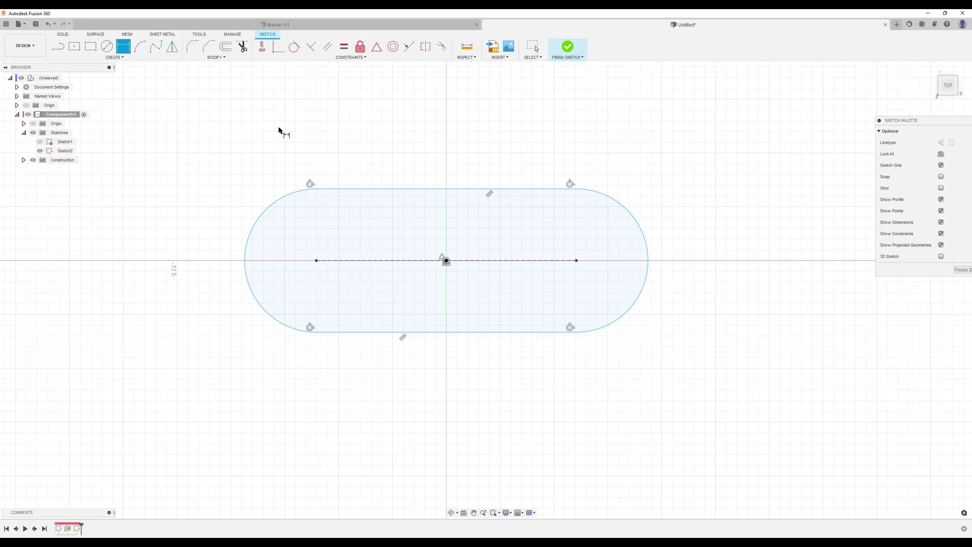
click(412, 190)
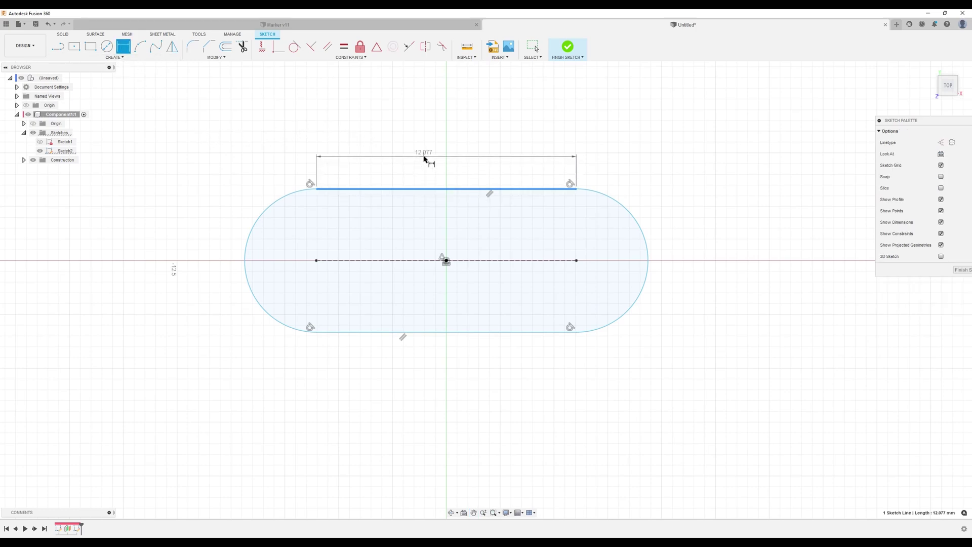
click(426, 158)
text(7)
key(Return)
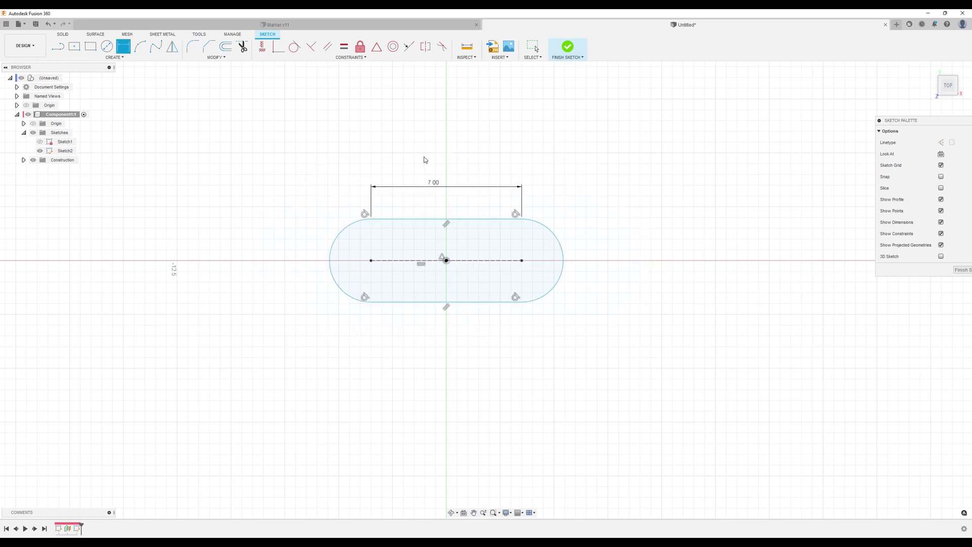
Step: Dimension the distance between the slot's two straight edges to 15 mm
middle_drag(570, 203, 557, 178)
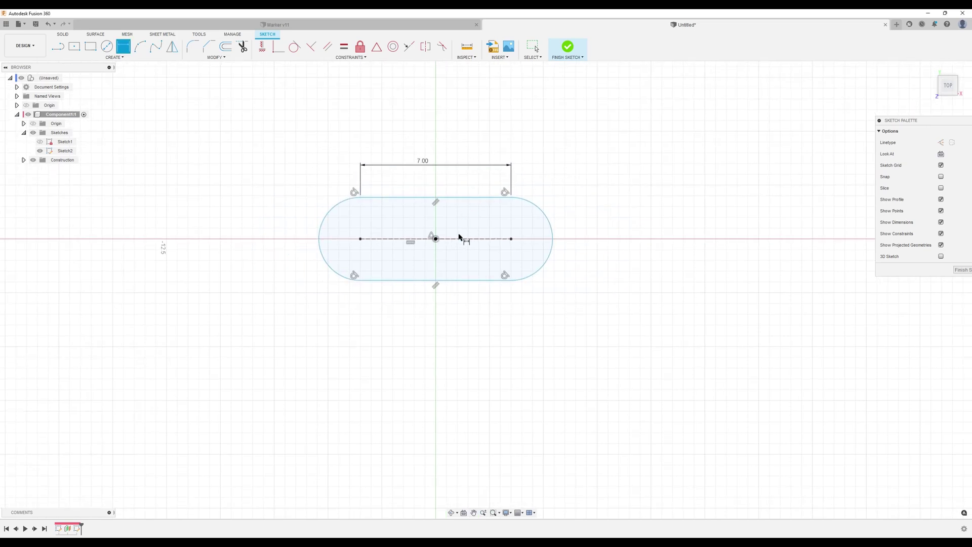
click(394, 199)
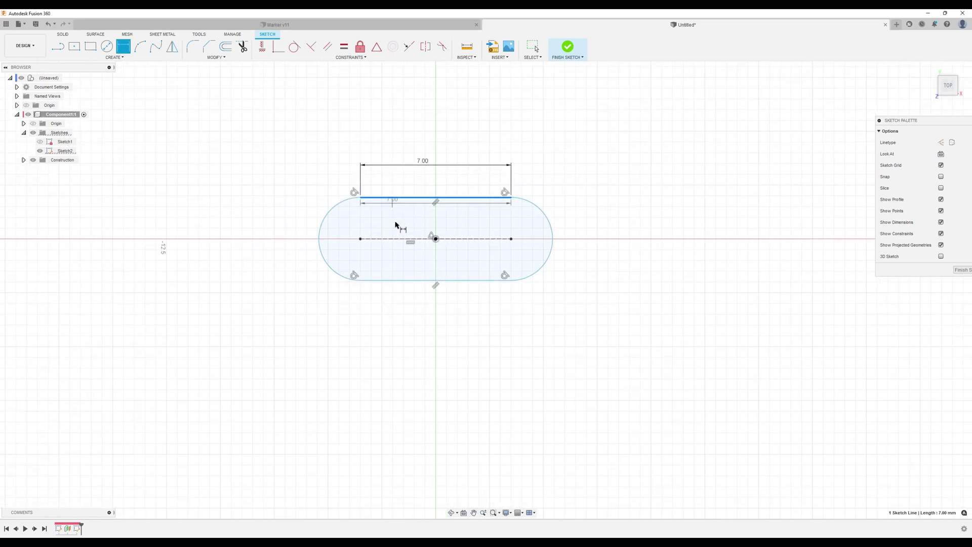
click(398, 280)
click(303, 241)
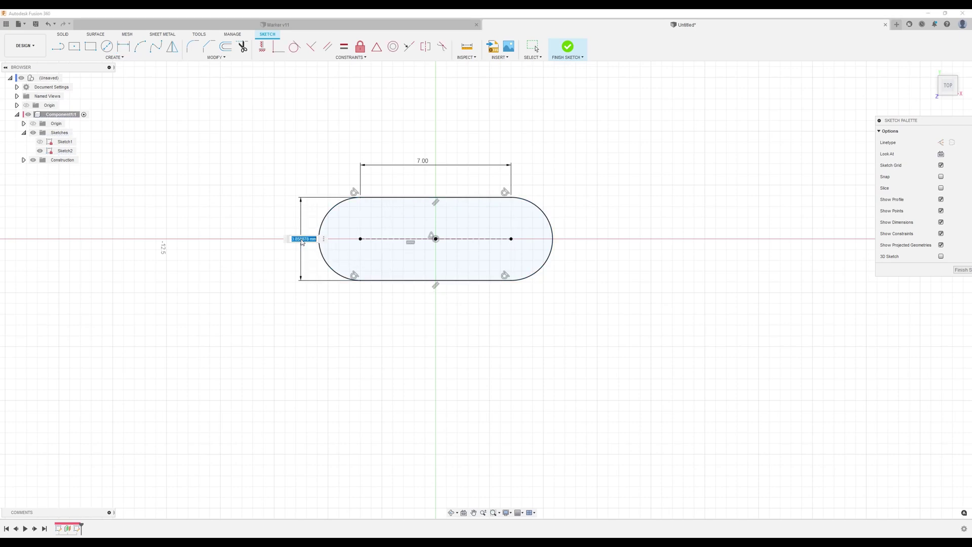
key(BackSpace)
text(15)
key(Return)
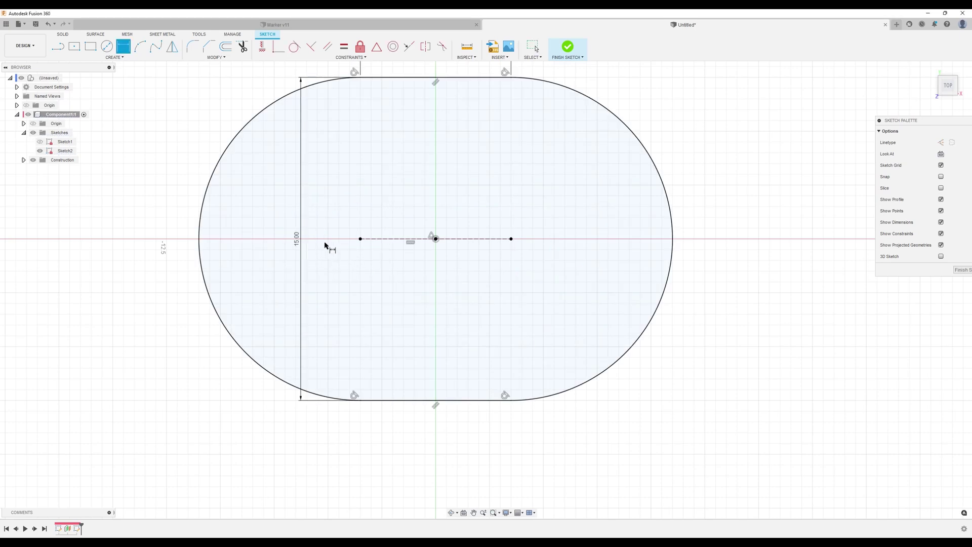
Step: Move the 15 mm dimension outside the slot outline and end dimensioning
scroll(434, 245, down, 5)
scroll(503, 248, up, 2)
key(d)
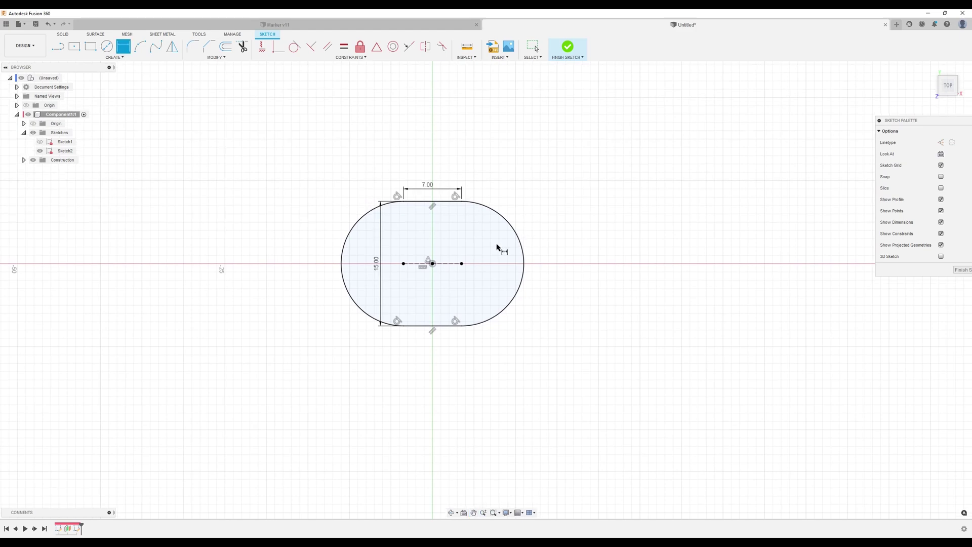
scroll(501, 247, up, 2)
drag(332, 274, 269, 265)
scroll(473, 252, up, 1)
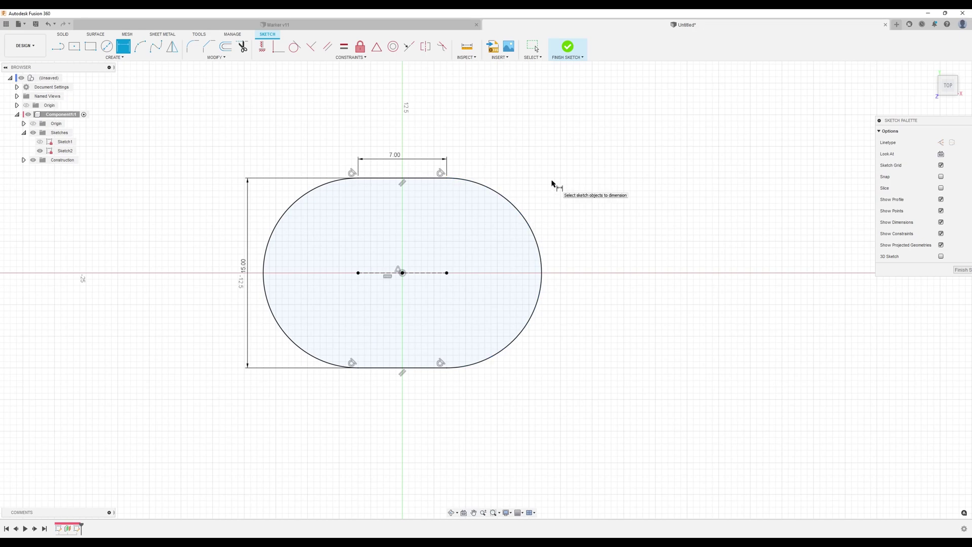
key(Escape)
Step: Select the whole slot outline and convert it to construction lines
drag(271, 154, 635, 423)
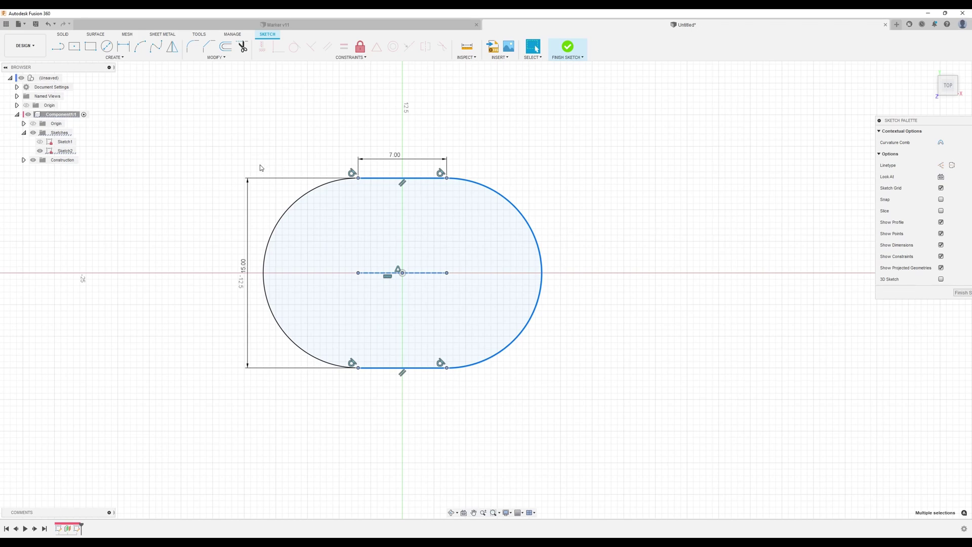
ctrl+drag(245, 166, 448, 390)
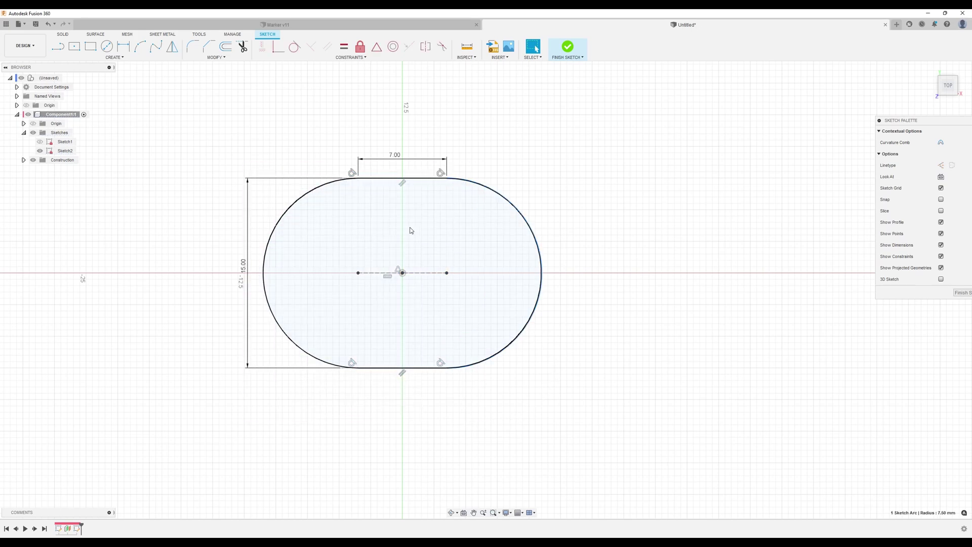
drag(542, 369, 224, 161)
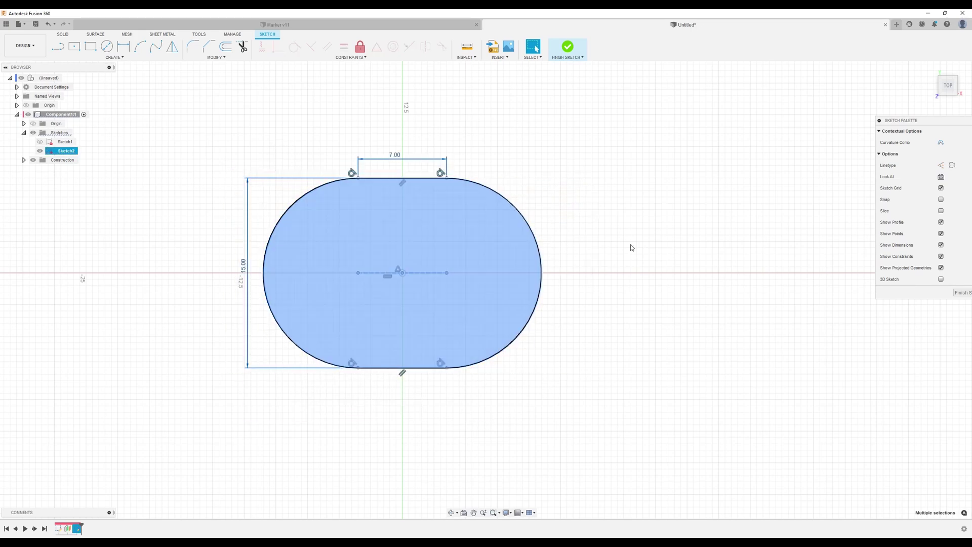
click(941, 165)
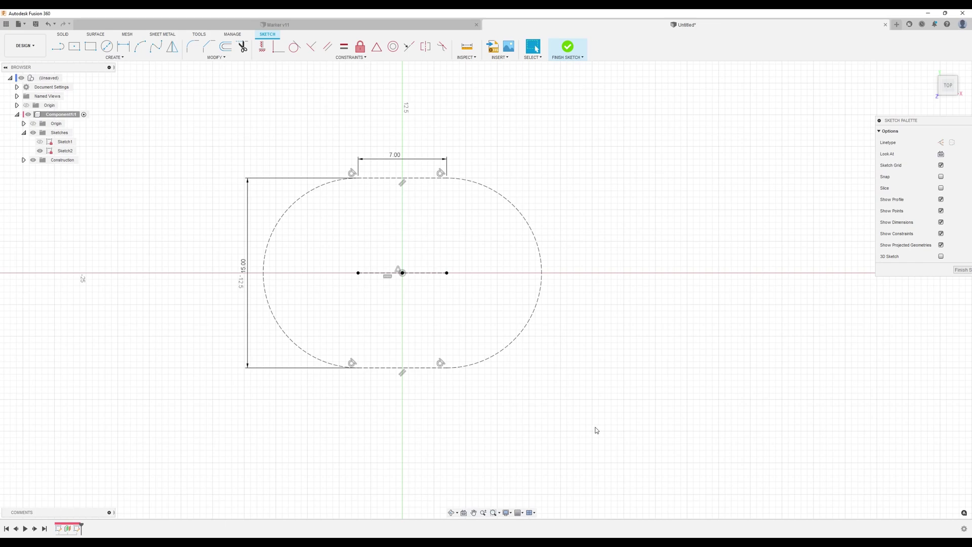
drag(595, 419, 533, 380)
drag(180, 163, 159, 139)
drag(593, 419, 628, 405)
Step: Draw a horizontal line about 16.6 mm long across the upper part of the slot, ending on both construction arcs
click(57, 47)
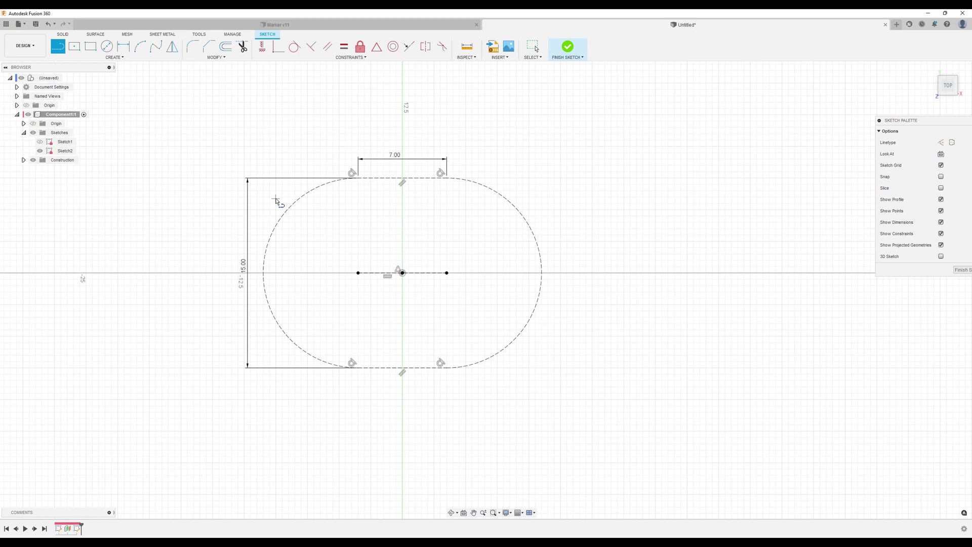
click(297, 200)
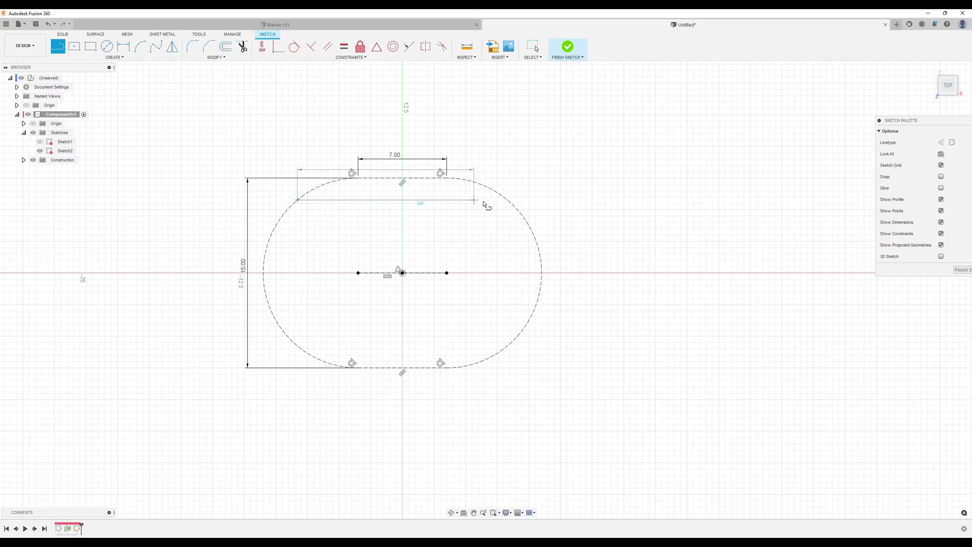
double_click(507, 201)
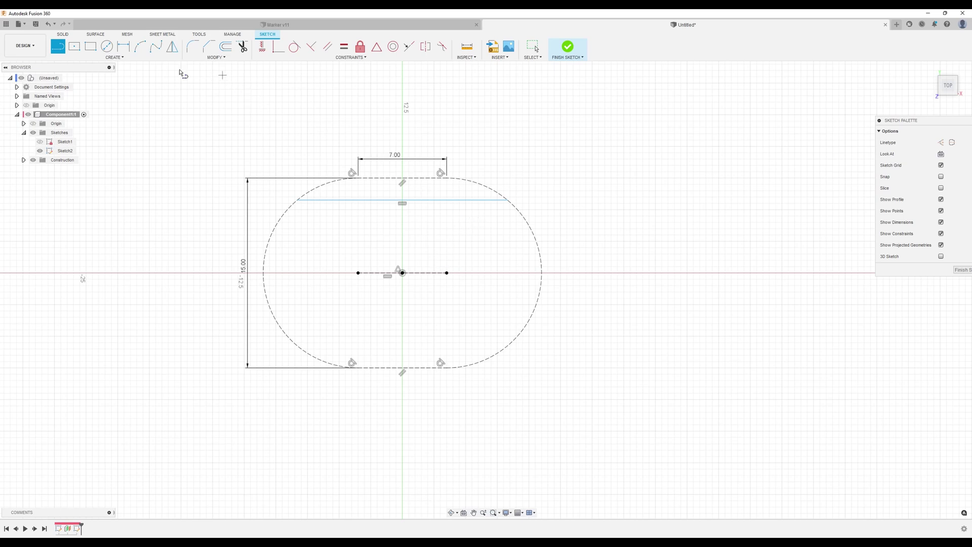
Step: Dimension the horizontal line to 17 mm and place the dimension above the 7 mm one
click(123, 46)
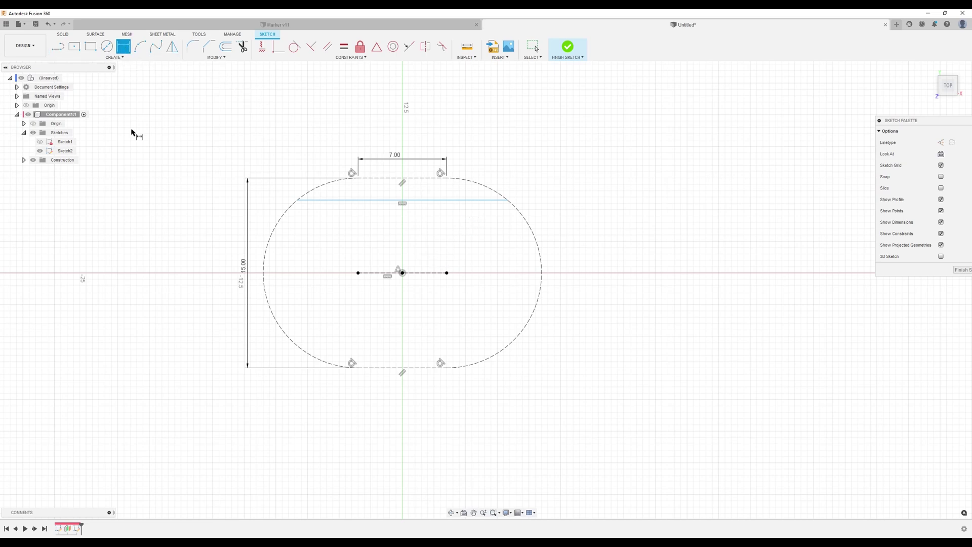
click(353, 201)
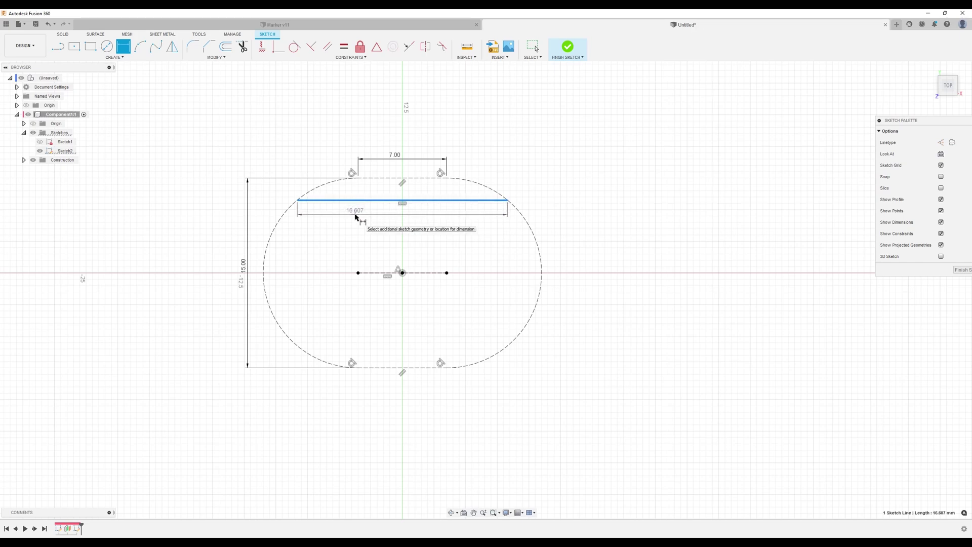
click(356, 218)
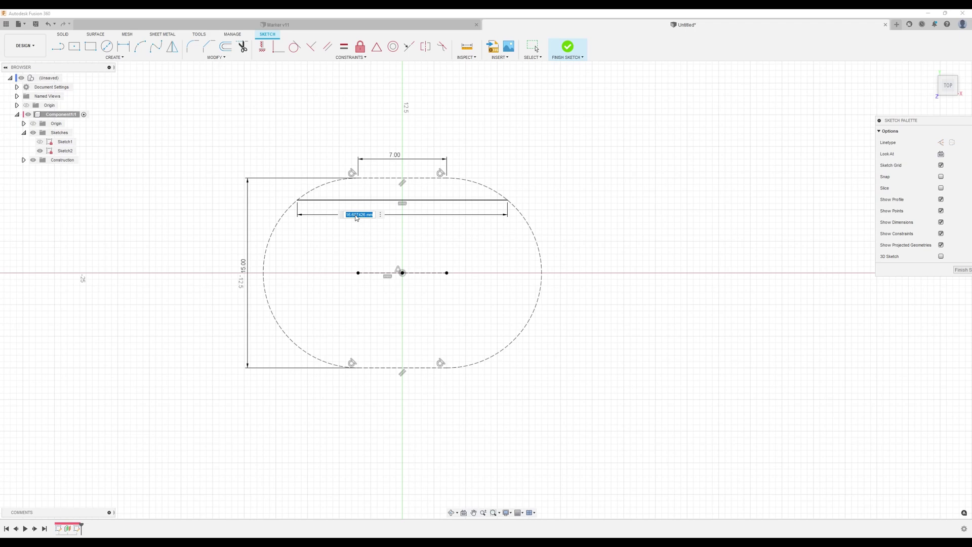
text(17)
key(Return)
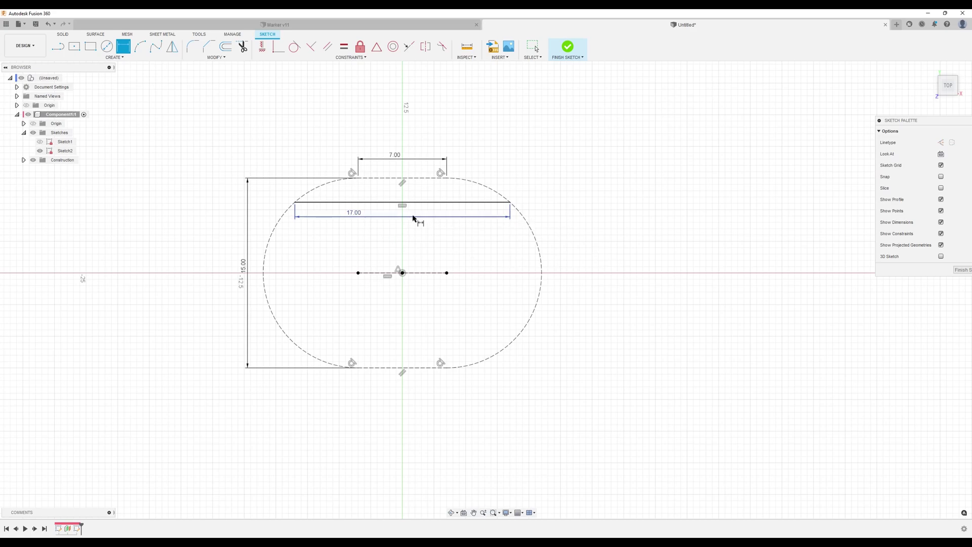
drag(413, 216, 405, 145)
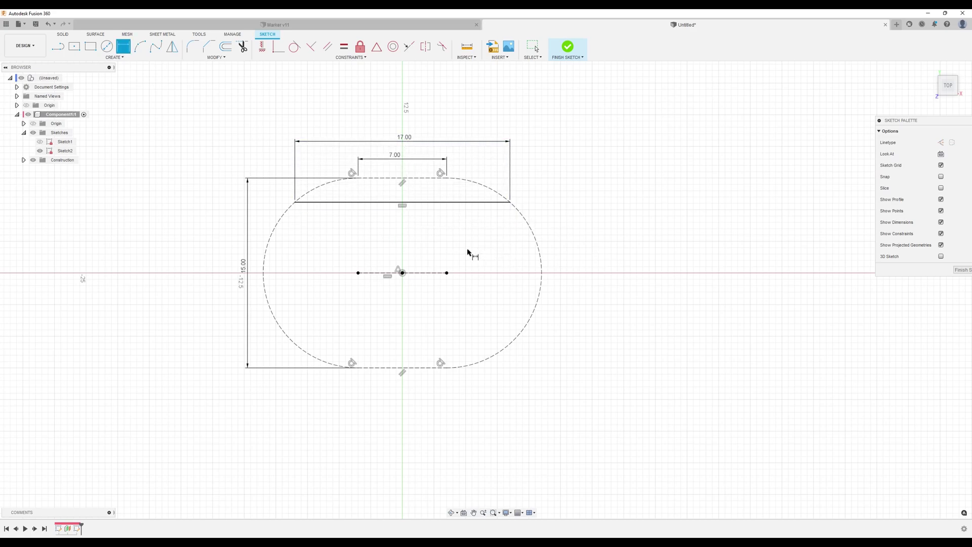
Step: Mirror the 17 mm line about the slot's horizontal centerline
scroll(471, 254, up, 1)
click(115, 58)
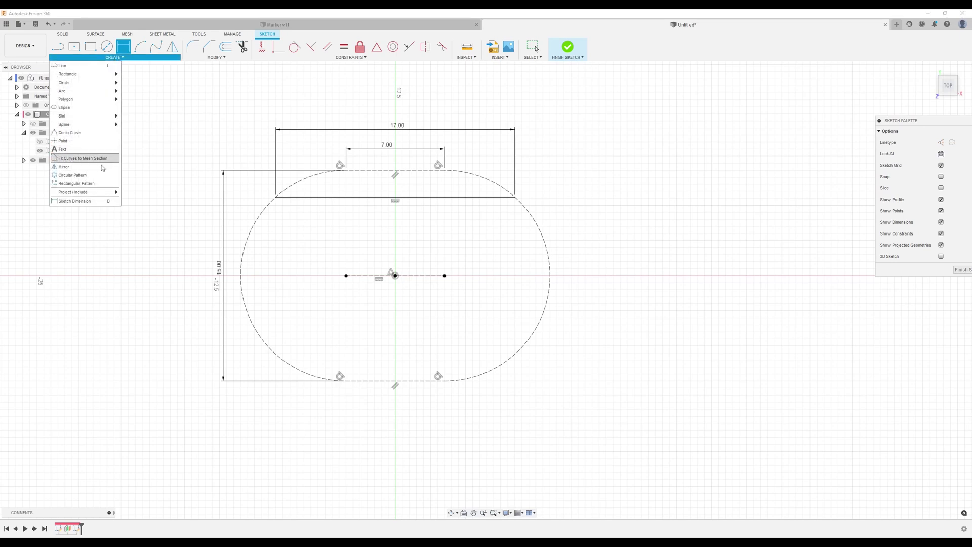
click(76, 159)
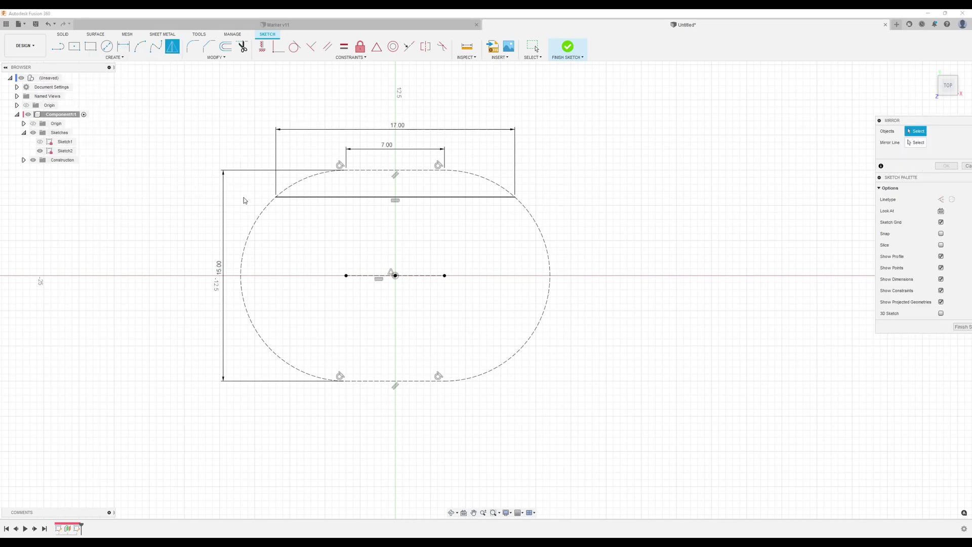
click(460, 197)
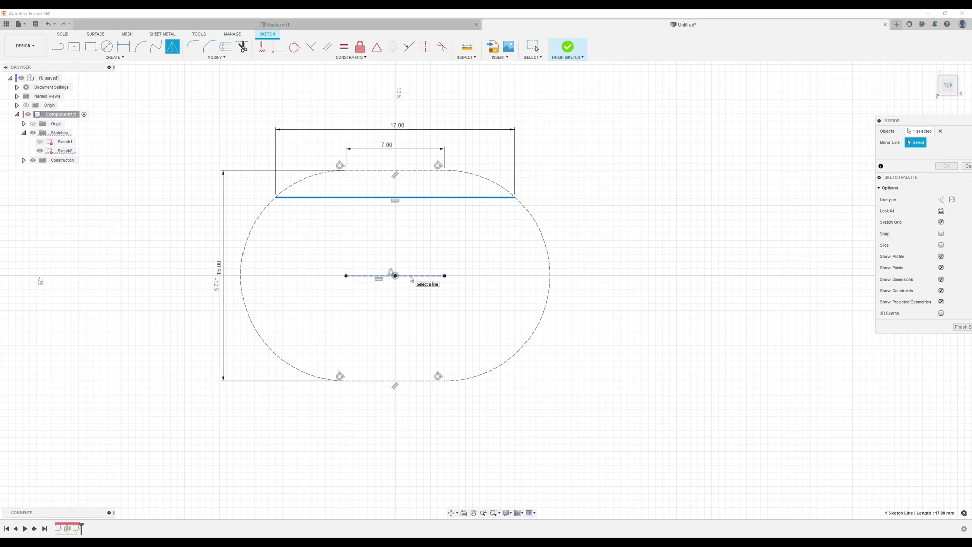
click(411, 277)
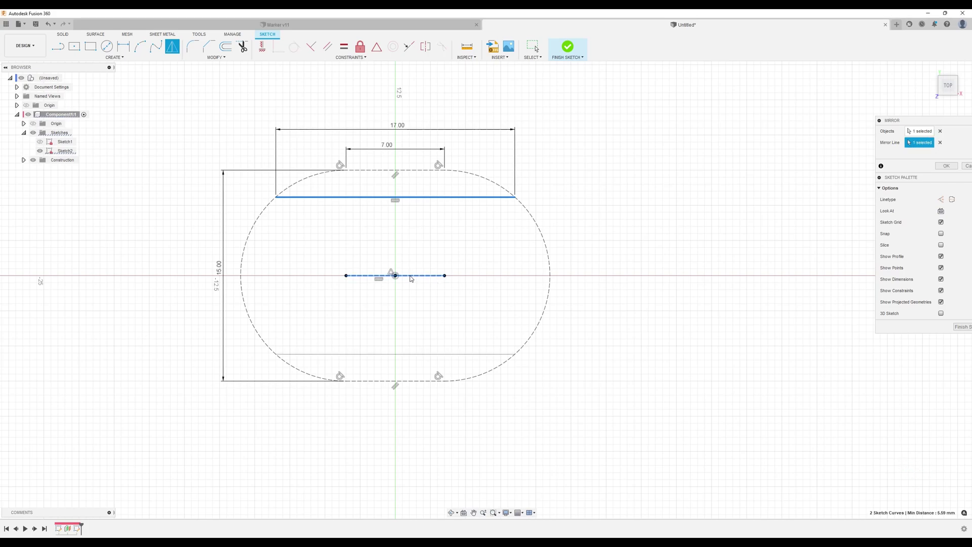
click(946, 166)
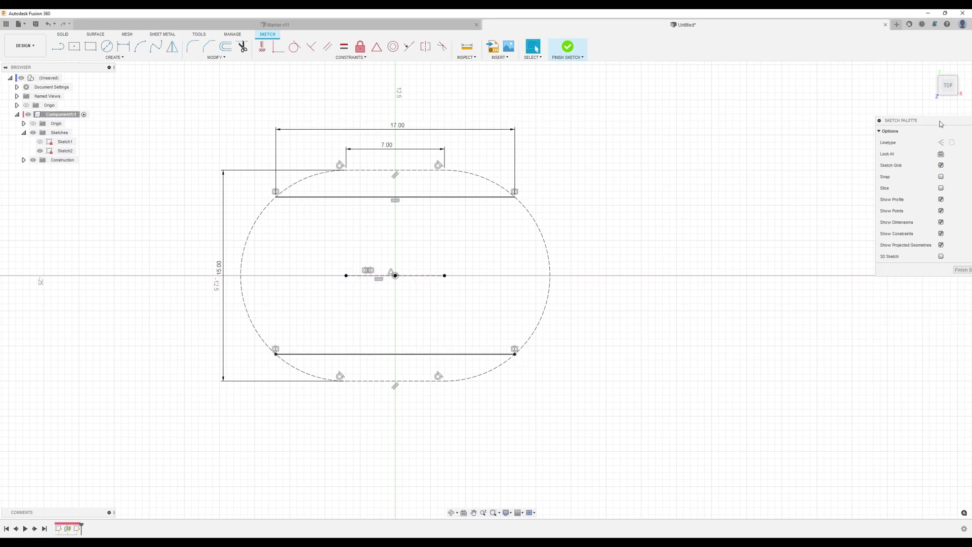
mouse_move(941, 124)
mouse_down()
mouse_move(910, 121)
mouse_move(967, 124)
mouse_up()
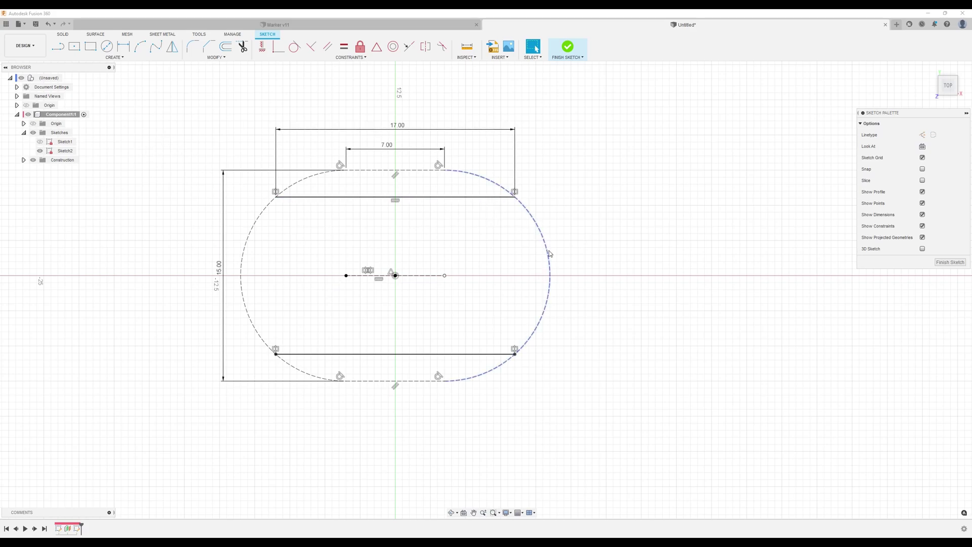
Step: Draw three-point arcs along both construction arcs, joining the ends of the two 17 mm lines on the left and right sides
click(139, 46)
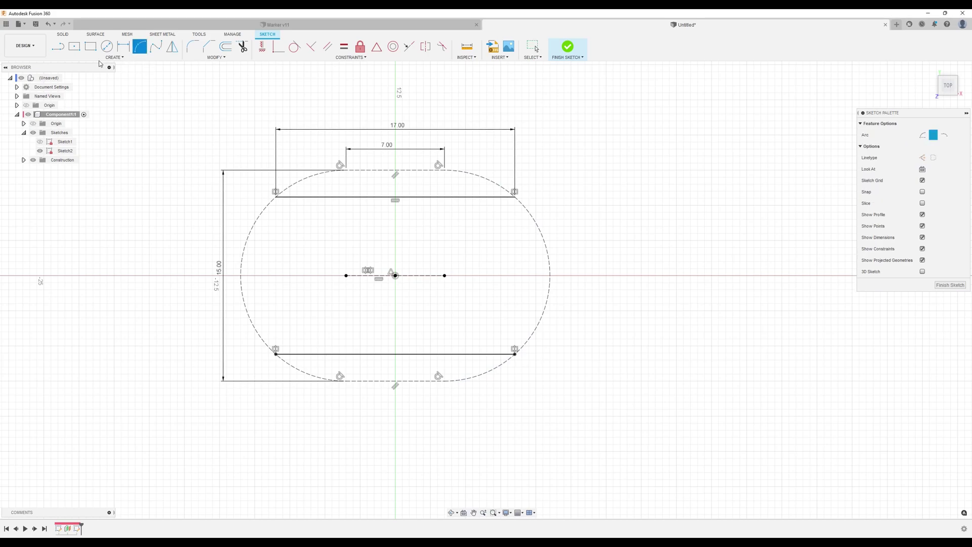
click(275, 198)
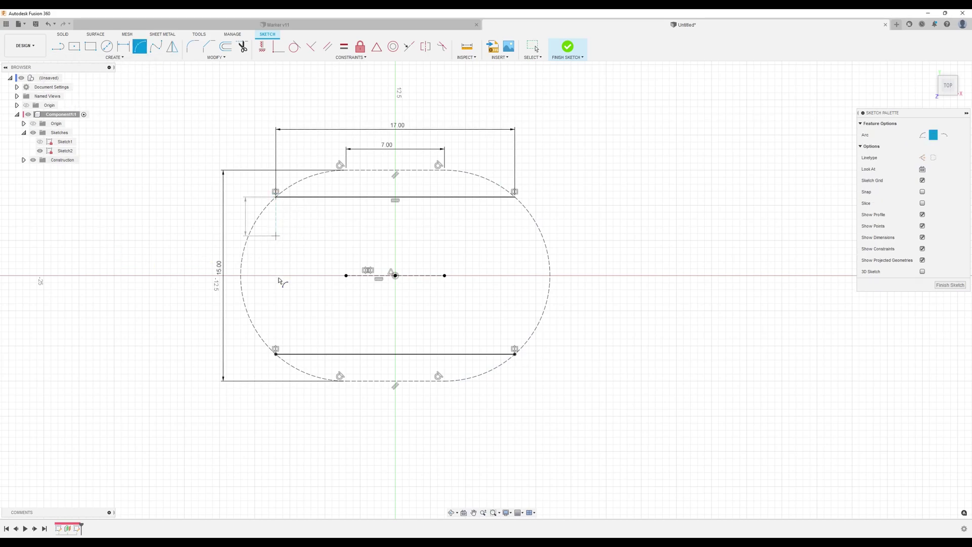
click(276, 354)
click(242, 277)
click(514, 196)
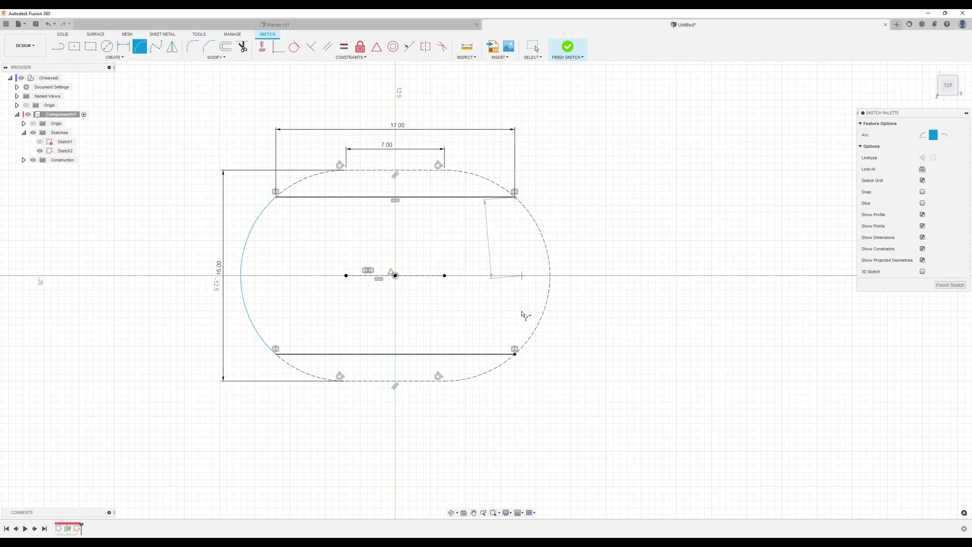
click(515, 354)
click(550, 287)
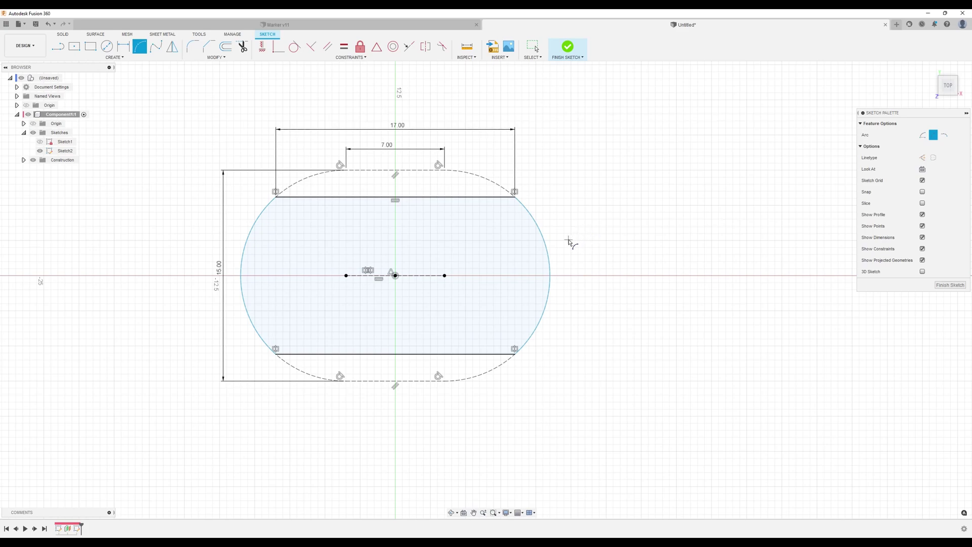
middle_drag(571, 243, 549, 222)
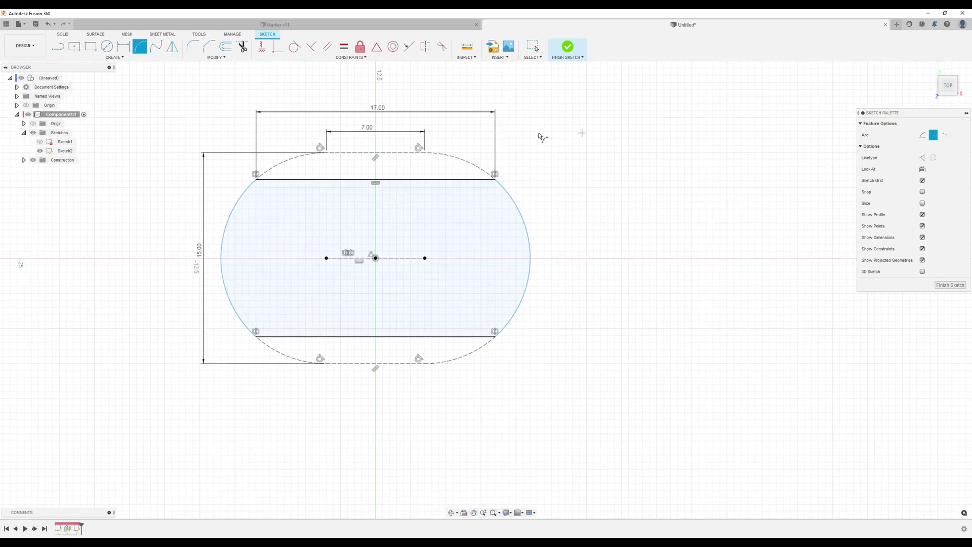
Step: Make each solid end arc concentric with the dashed construction arc on its own side of the slot
click(394, 47)
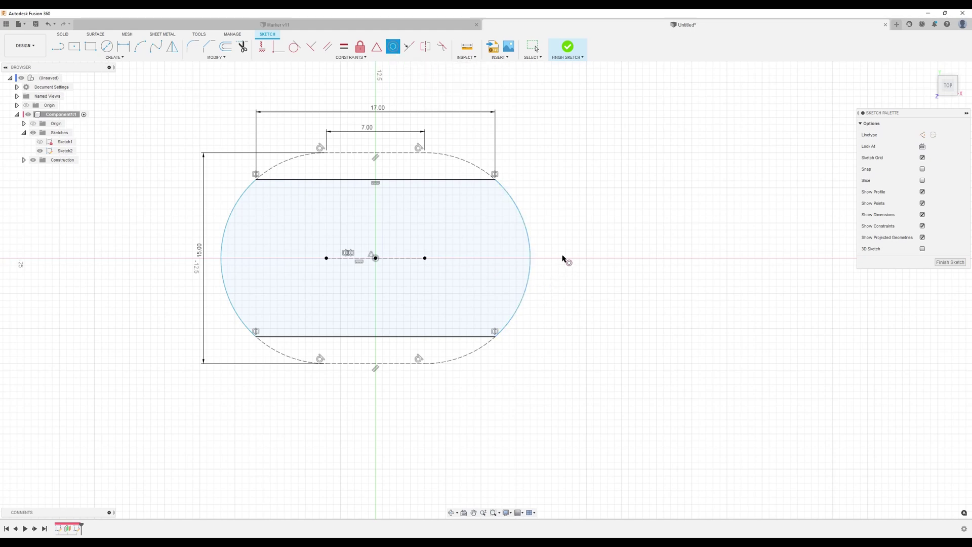
click(532, 259)
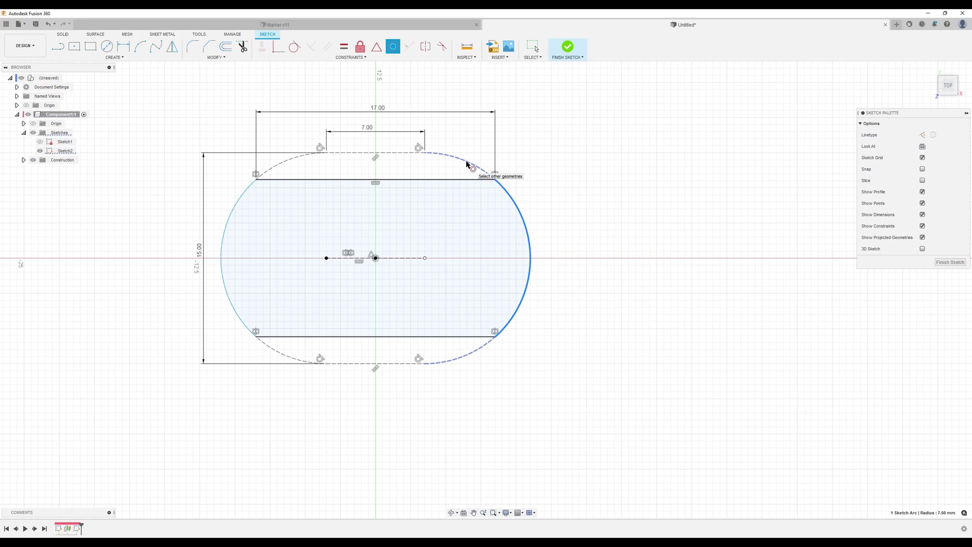
key(Escape)
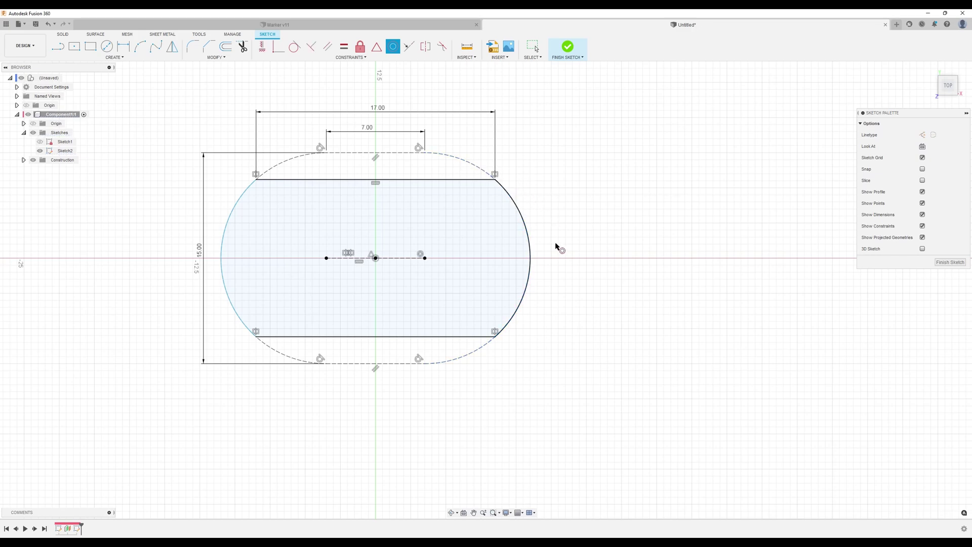
click(236, 207)
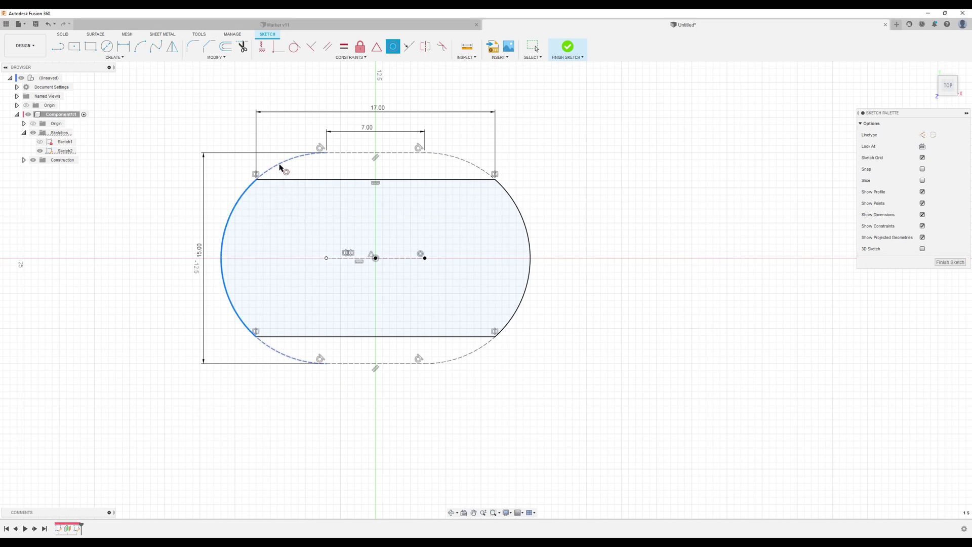
key(Escape)
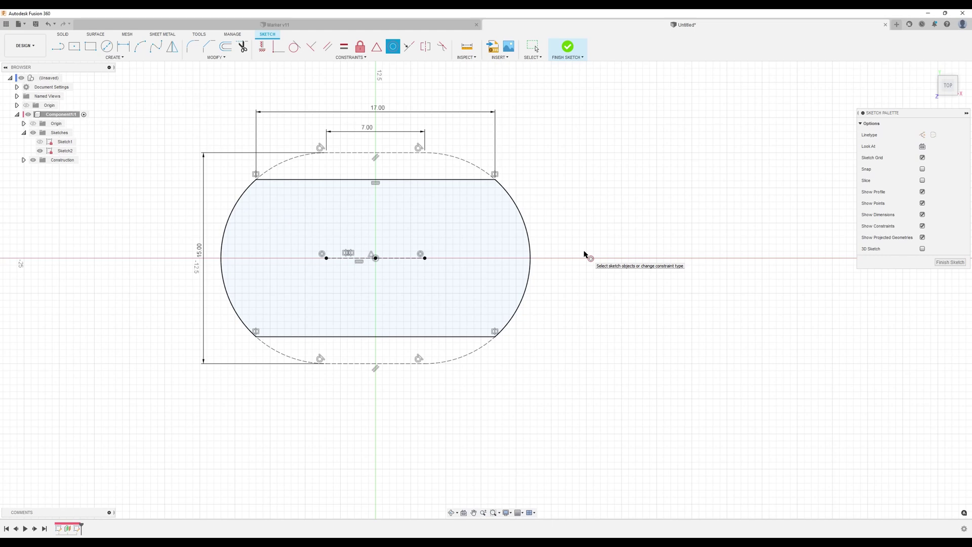
key(Escape)
Step: Fillet the upper-left and lower-left corners of the flat-sided profile with a 2 mm radius
middle_drag(440, 232, 500, 255)
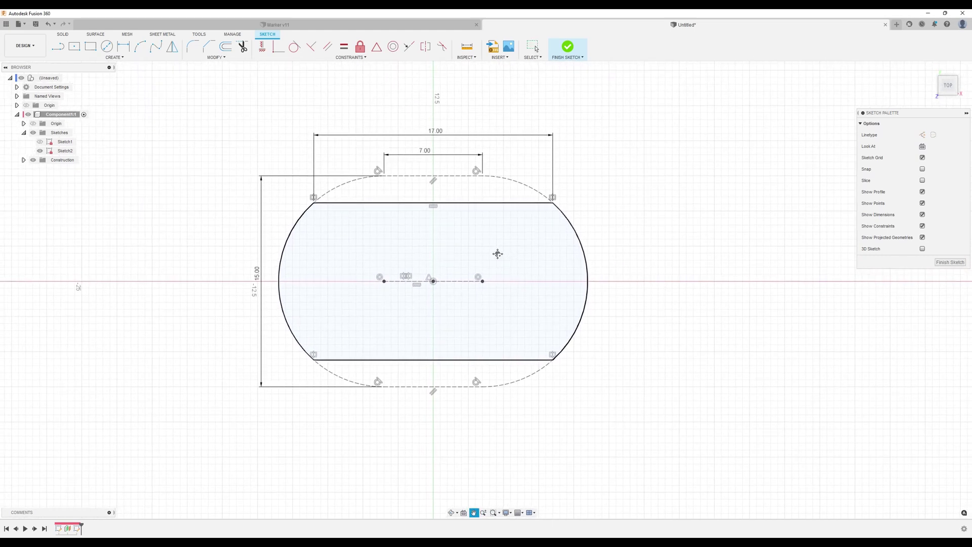
scroll(496, 269, up, 2)
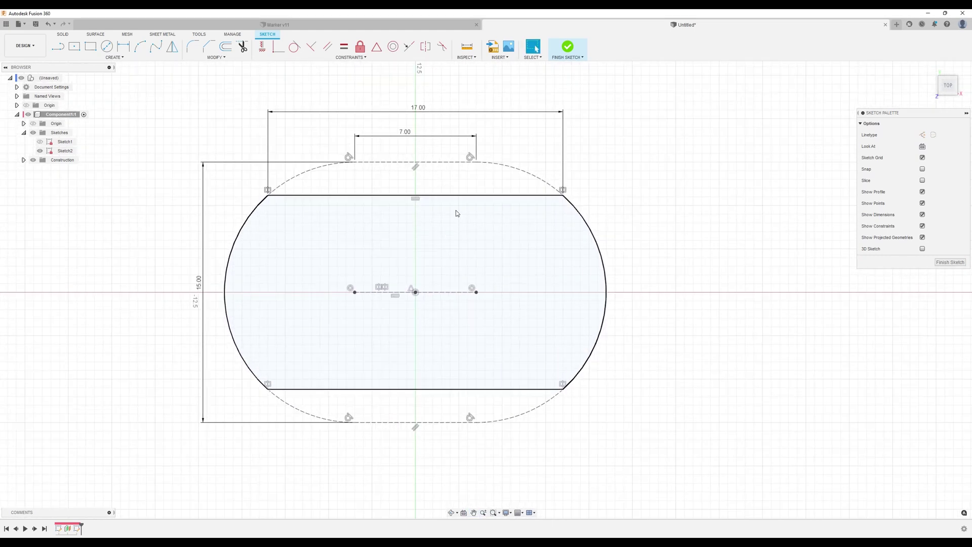
click(192, 46)
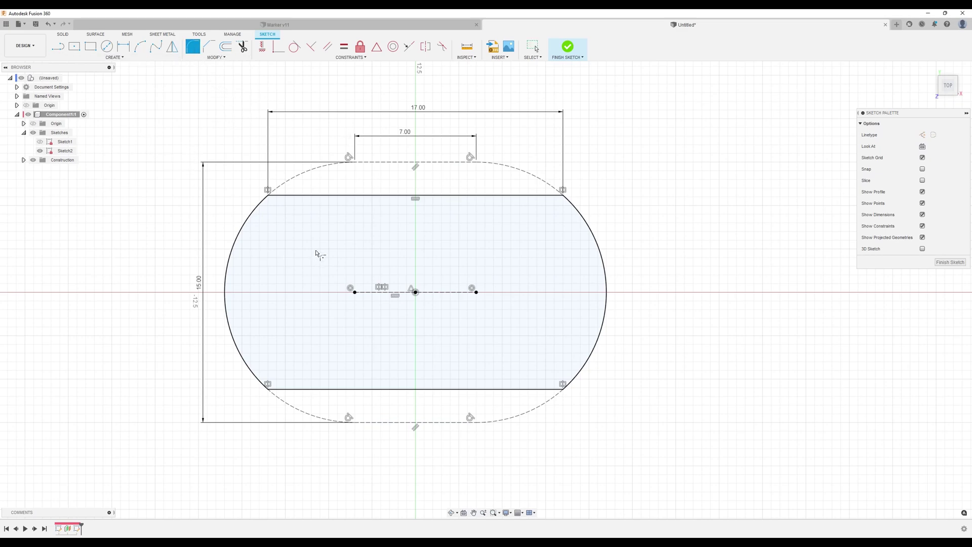
click(278, 197)
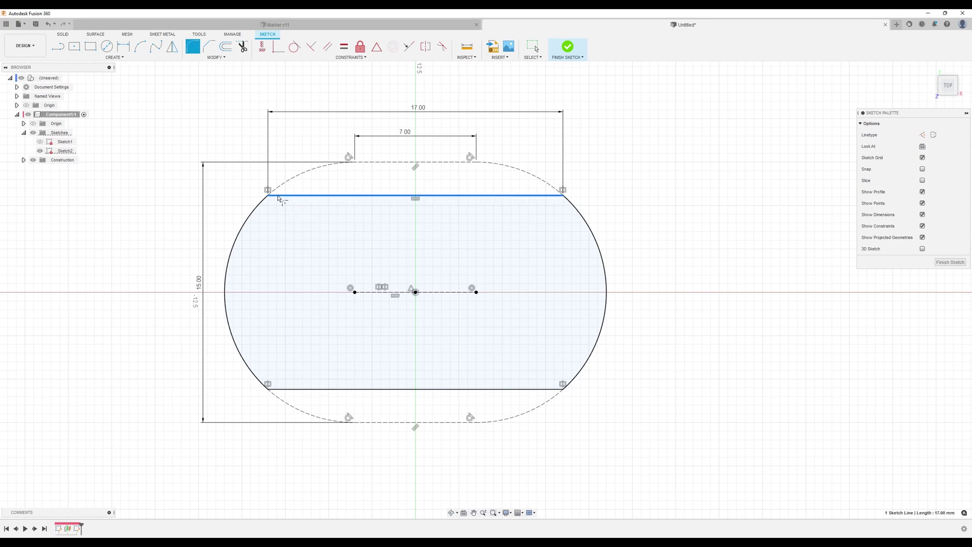
click(256, 212)
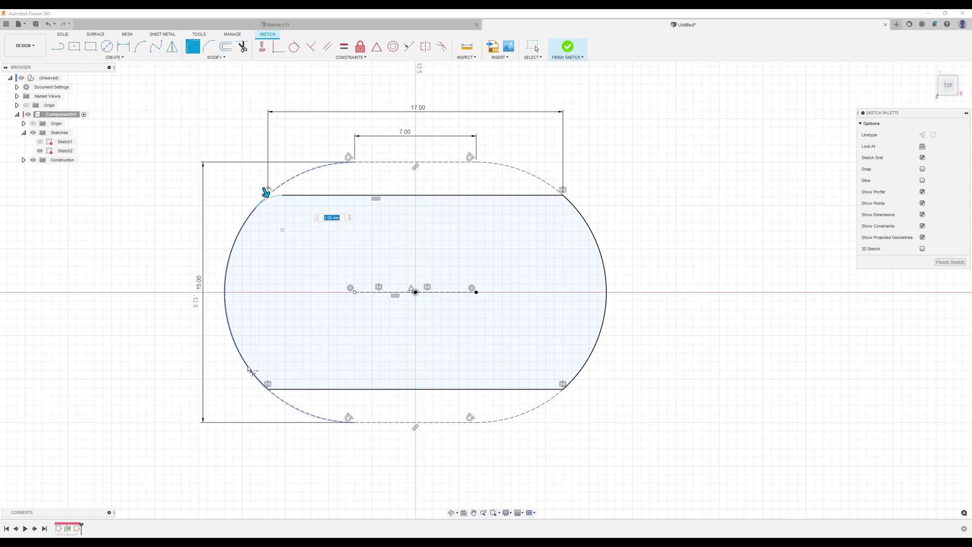
key(Return)
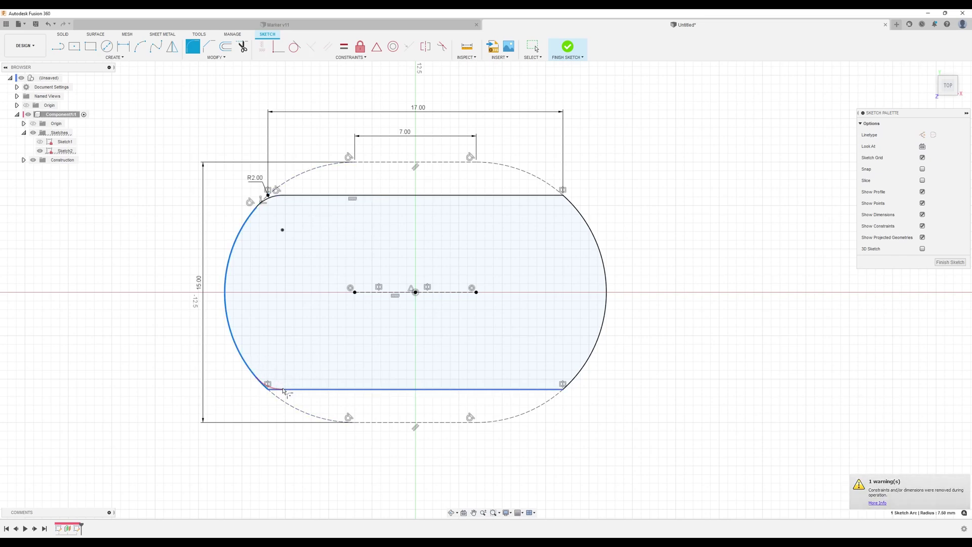
click(268, 388)
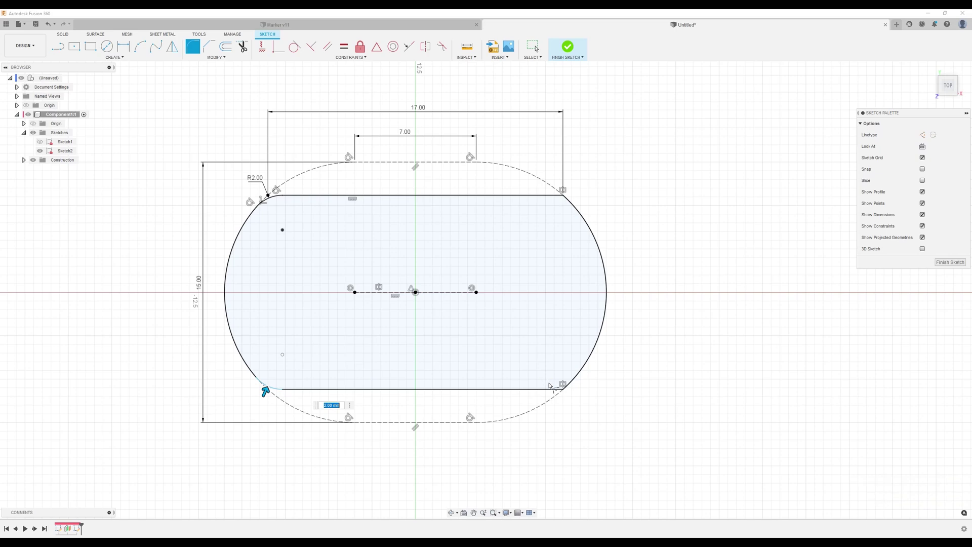
key(Return)
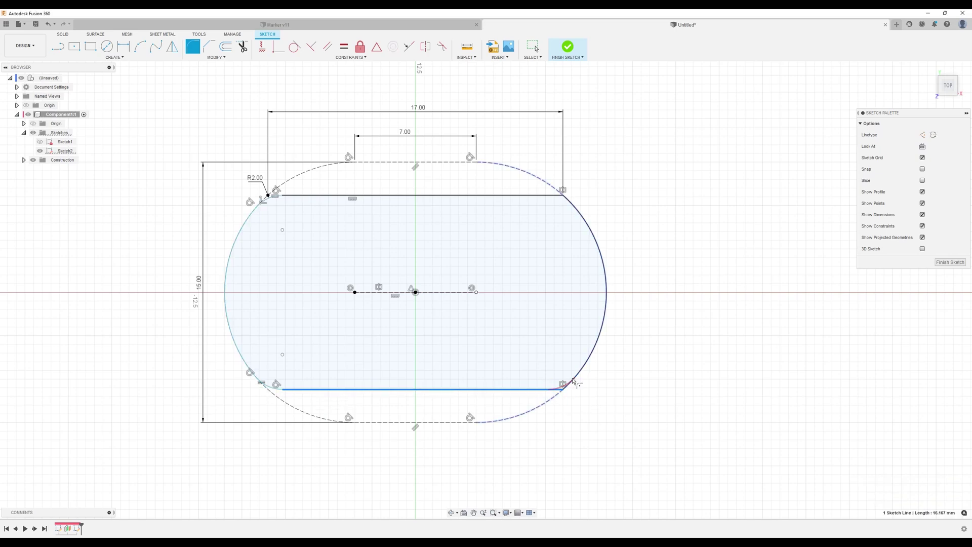
Step: Fillet the lower-right and upper-right corners of the profile with the same 2 mm radius
click(574, 387)
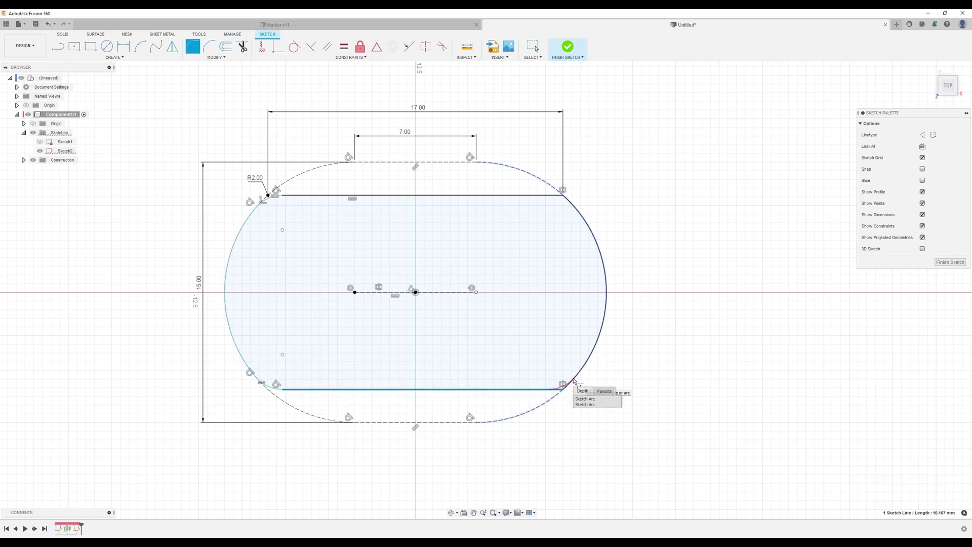
click(585, 405)
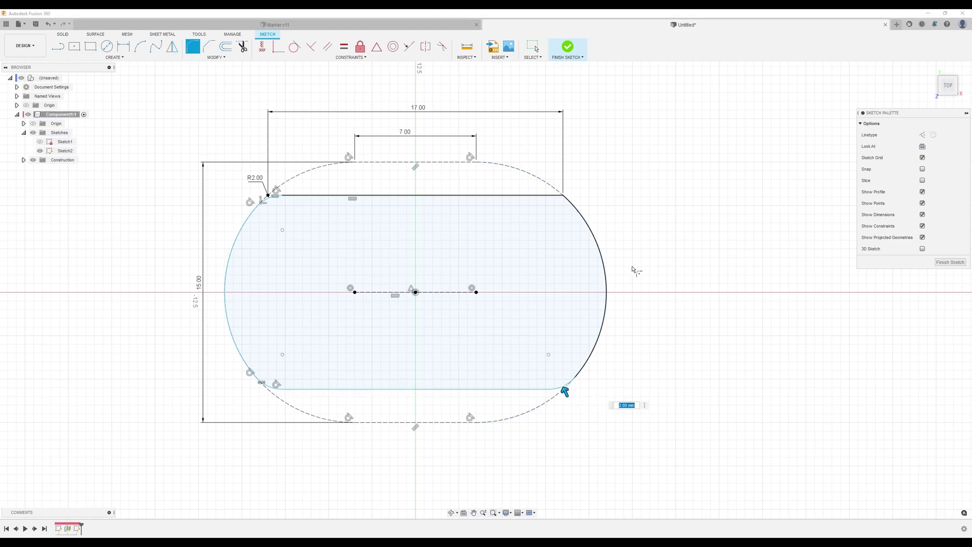
click(576, 212)
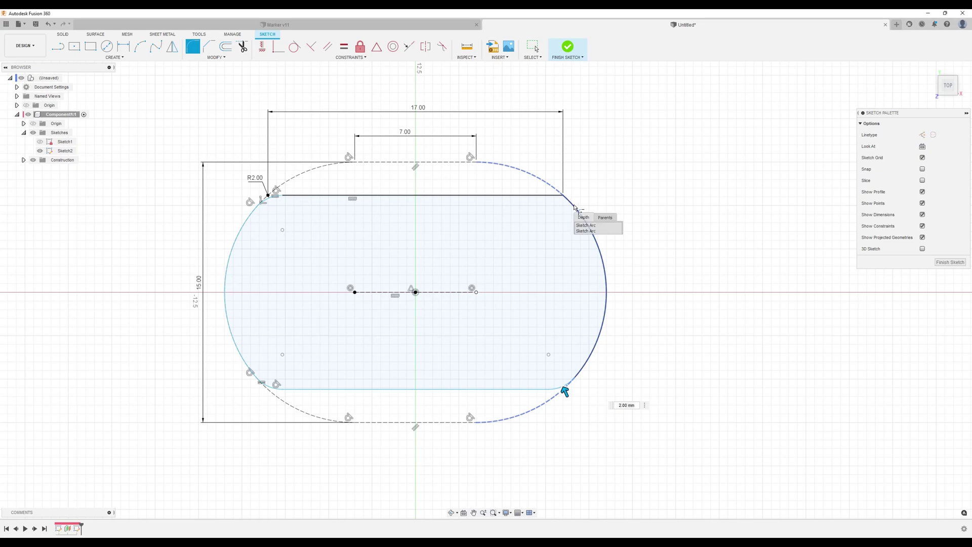
click(580, 231)
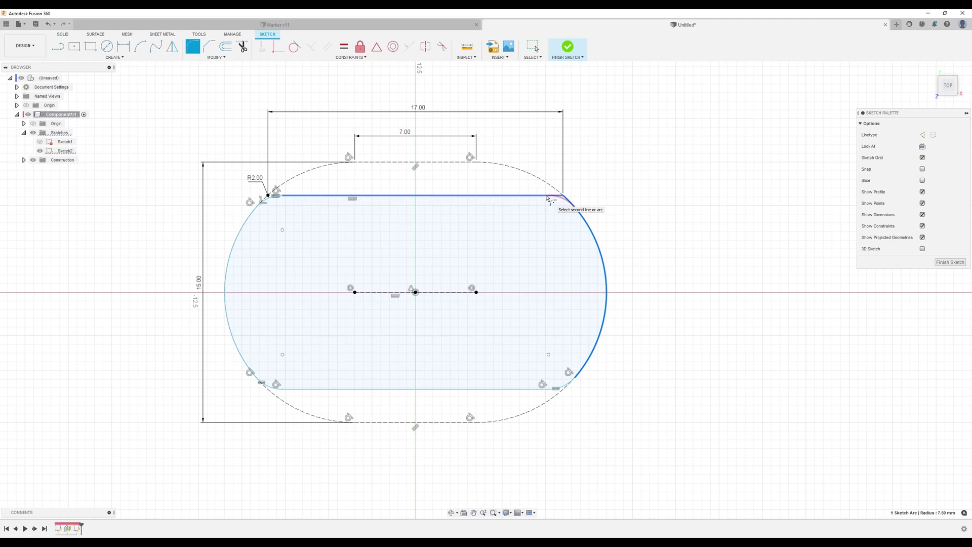
click(547, 197)
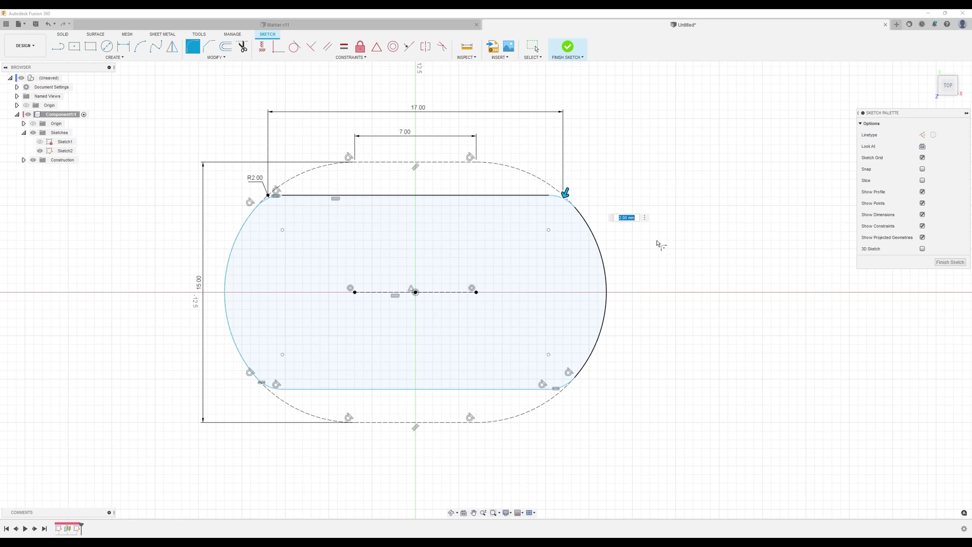
key(Return)
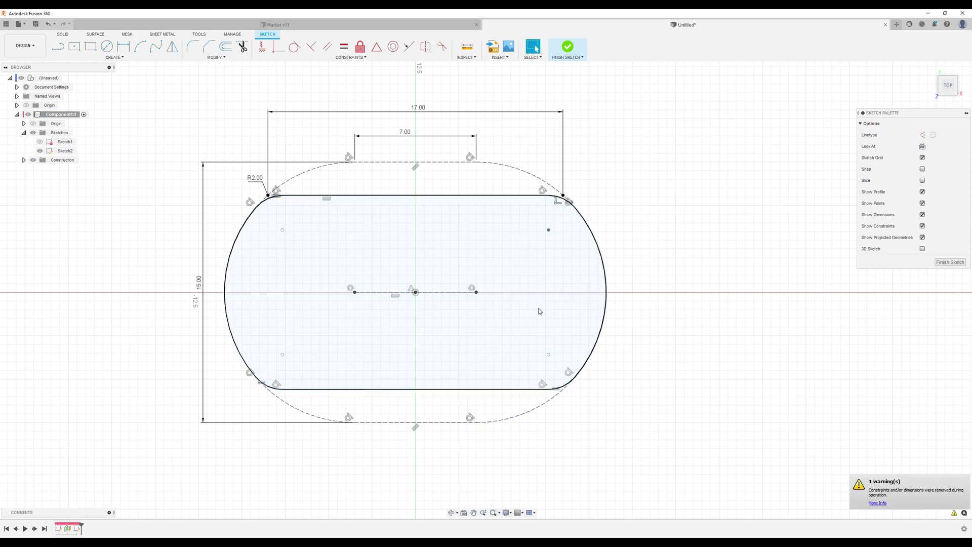
Step: Apply an equal constraint between the profile's lower and upper straight lines
middle_drag(642, 354, 667, 345)
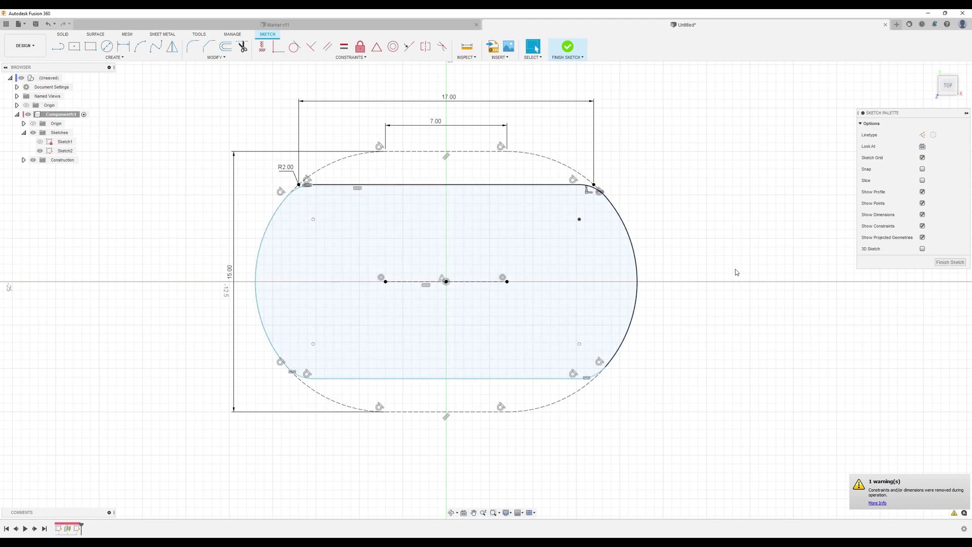
click(345, 47)
click(443, 380)
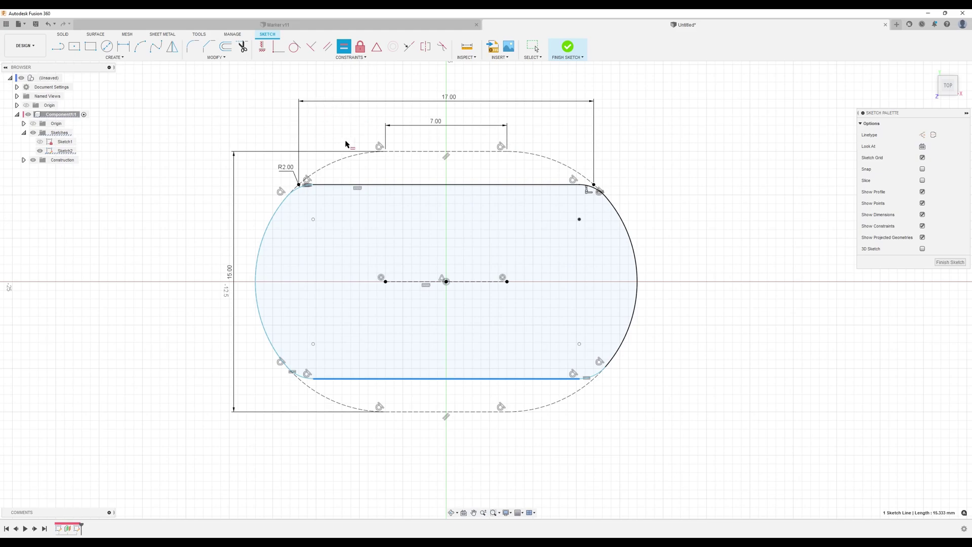
click(406, 186)
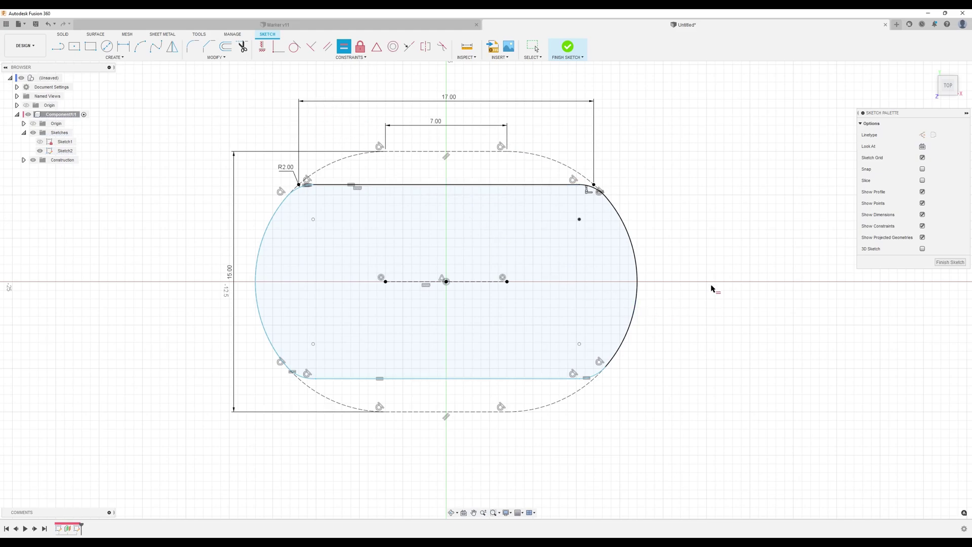
Step: Apply a horizontal constraint to the profile's lower straight line
click(261, 48)
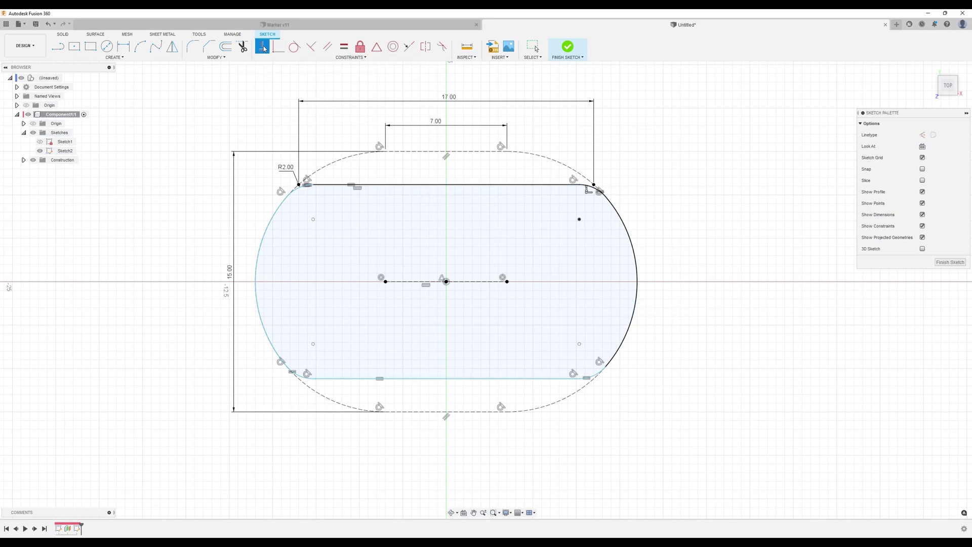
click(420, 185)
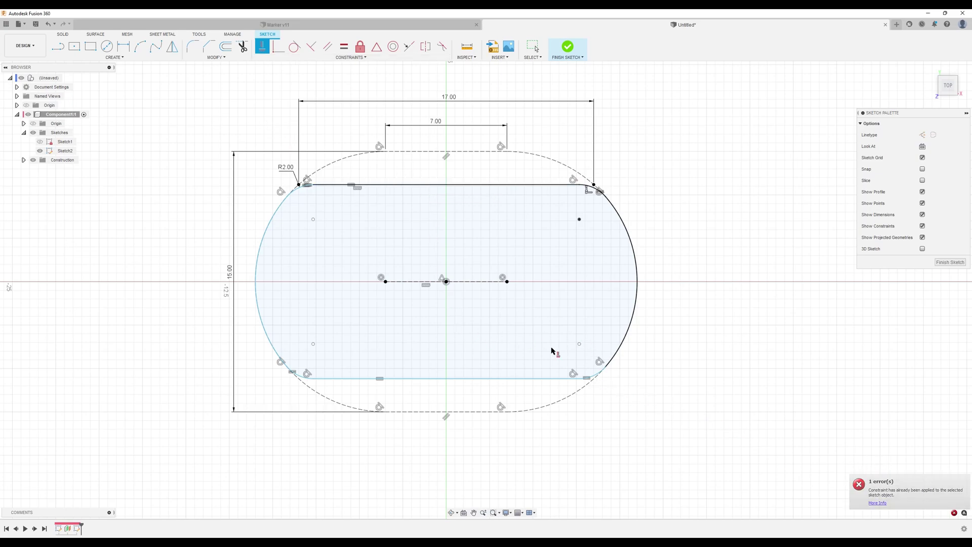
click(448, 380)
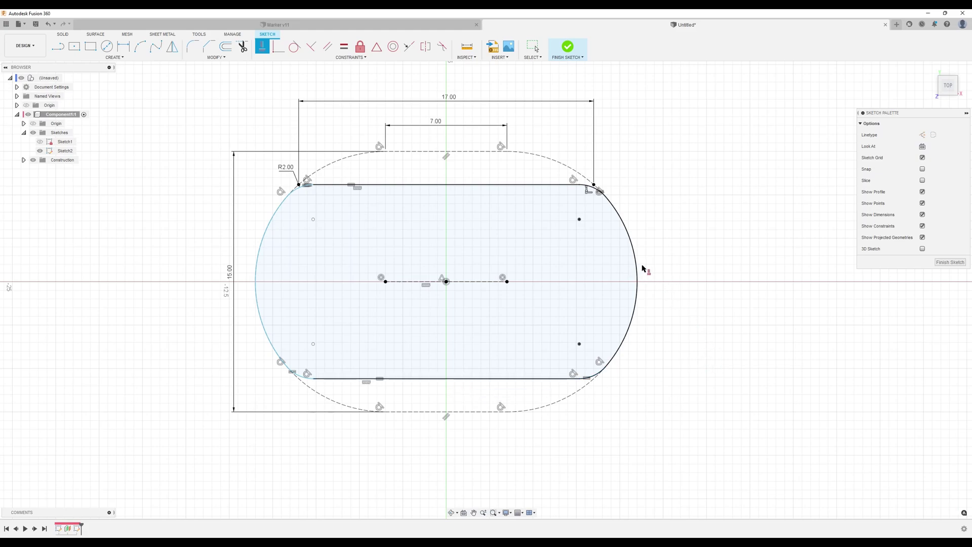
key(Escape)
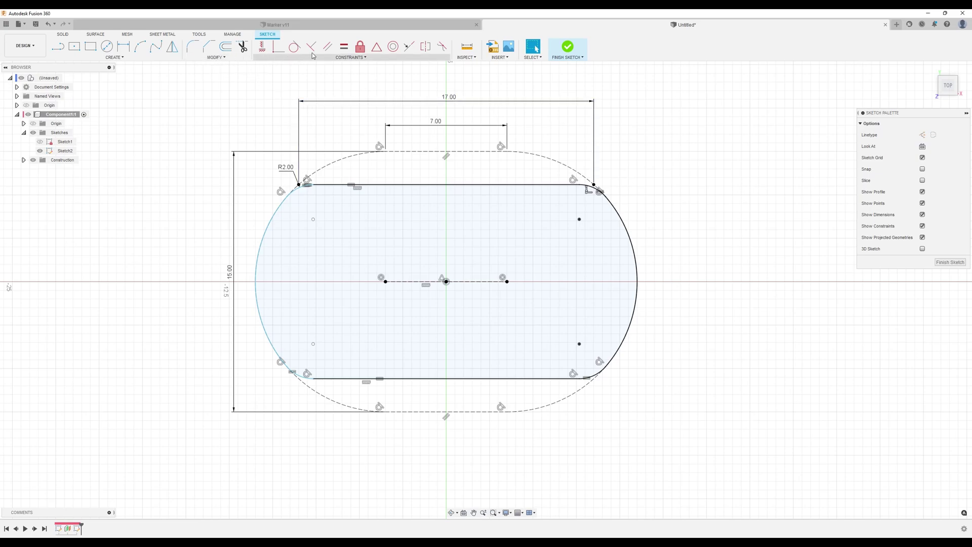
Step: Try to apply an equal constraint between the profile's left and right end arcs
click(344, 47)
click(262, 248)
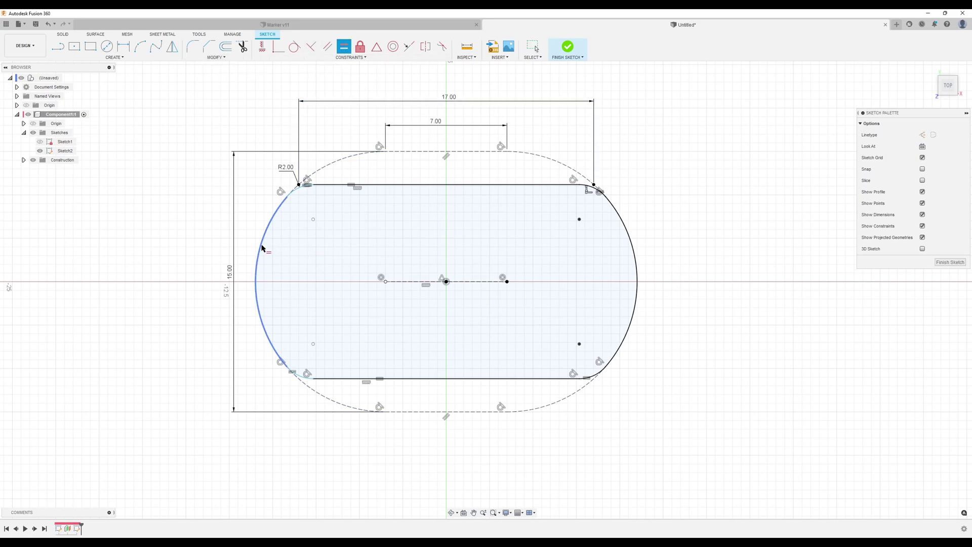
click(262, 248)
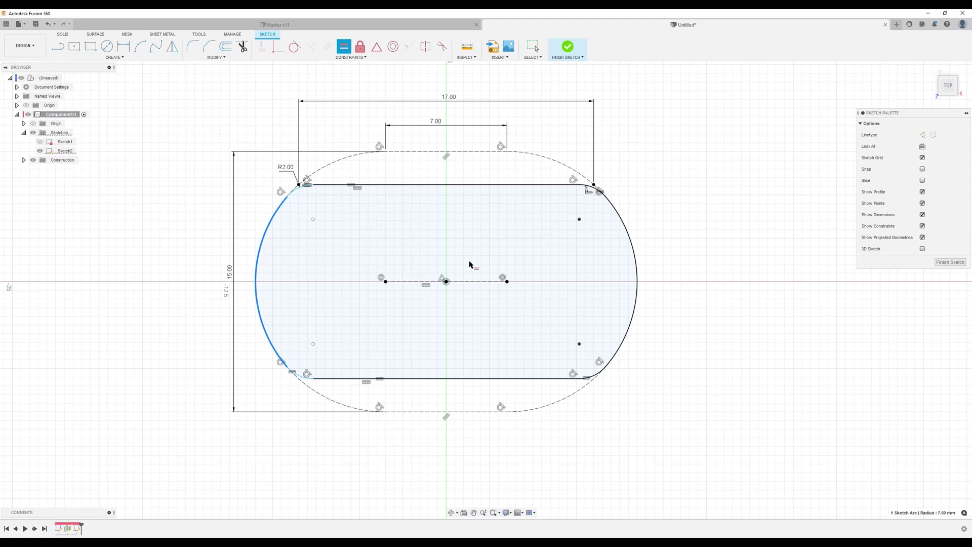
click(636, 250)
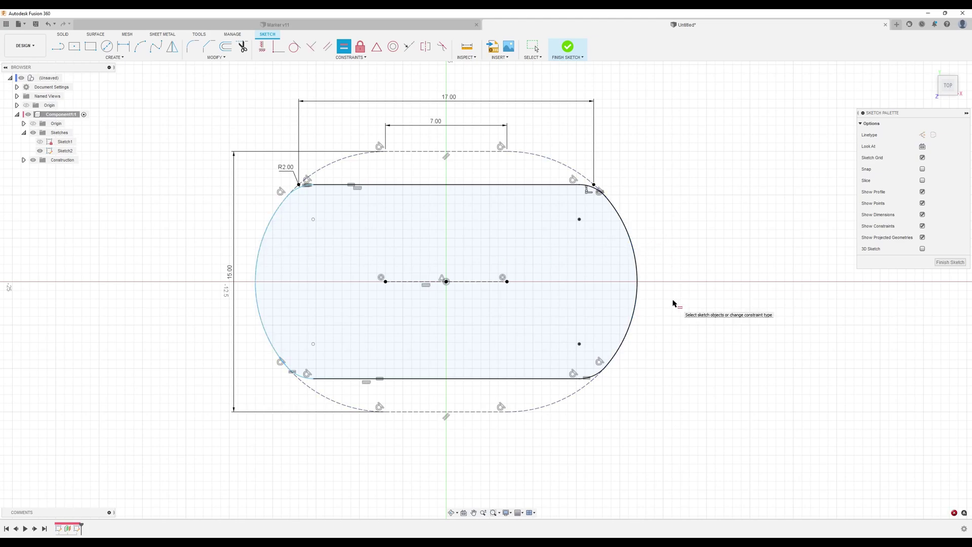
key(Escape)
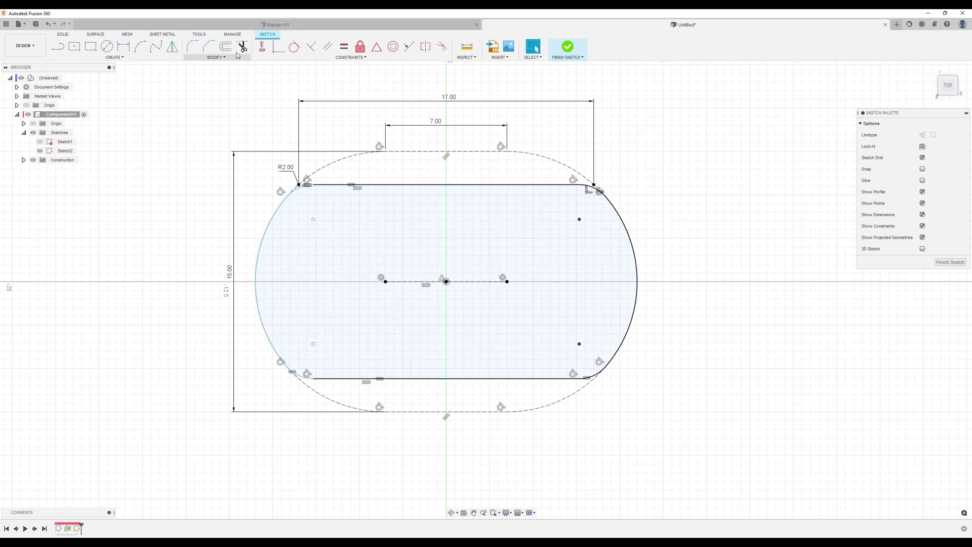
Step: Dimension the left end arc of the profile with a 7.5 mm radius and finish the sketch
click(123, 47)
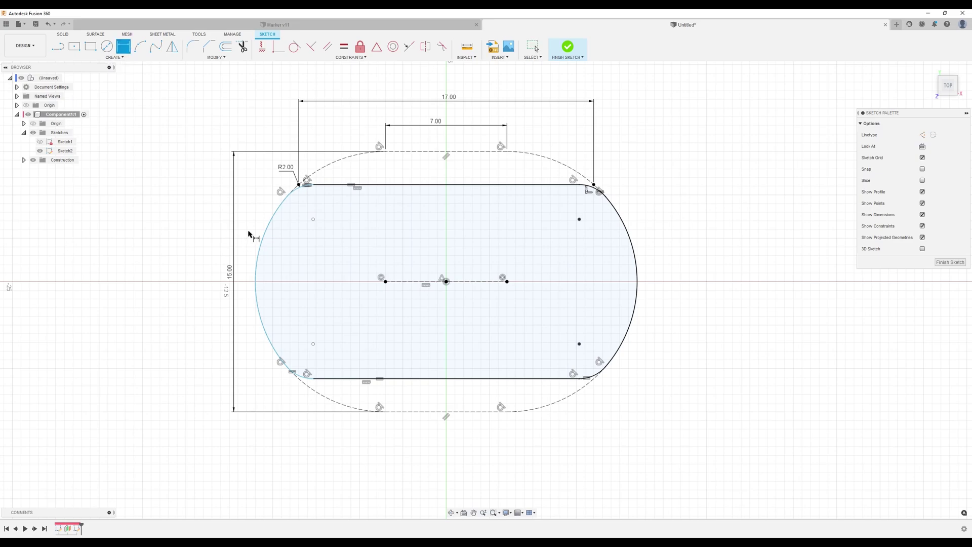
click(261, 243)
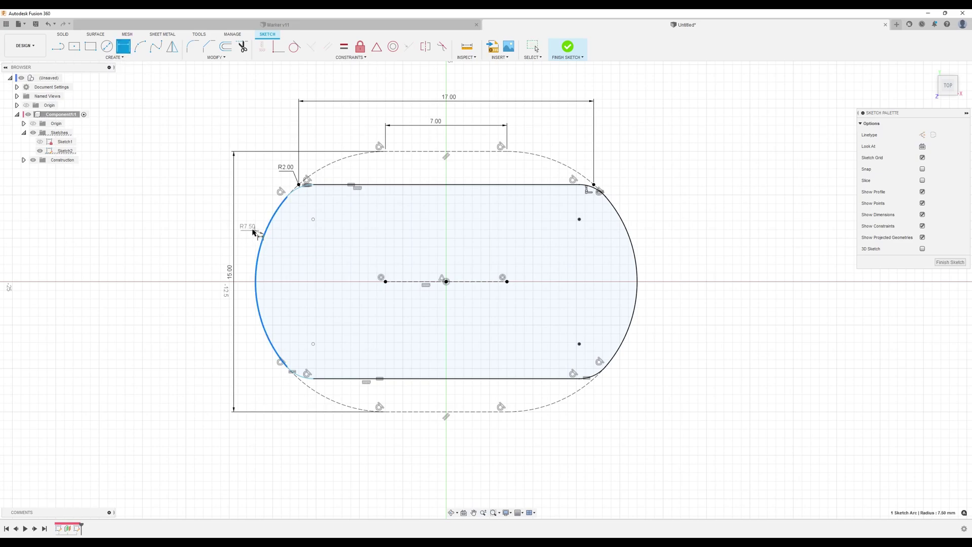
click(203, 226)
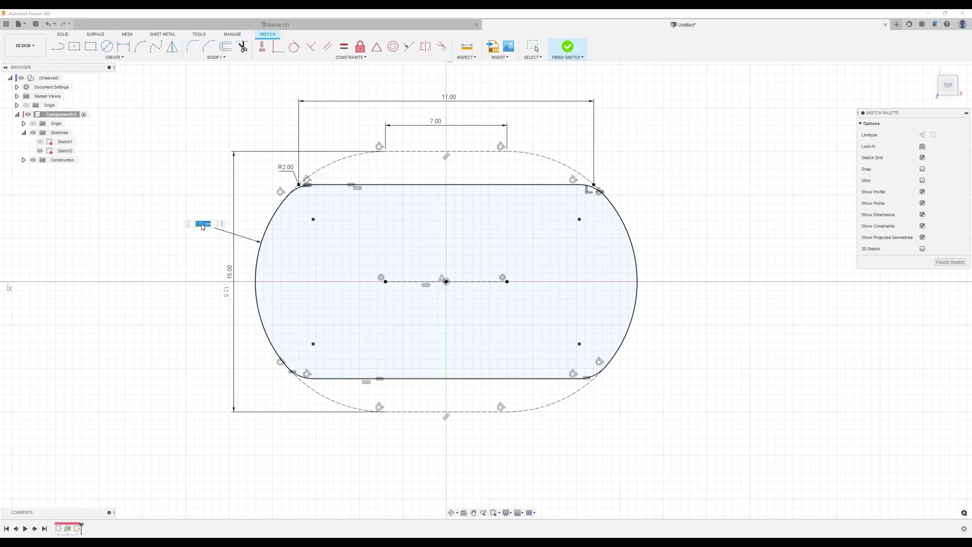
key(Return)
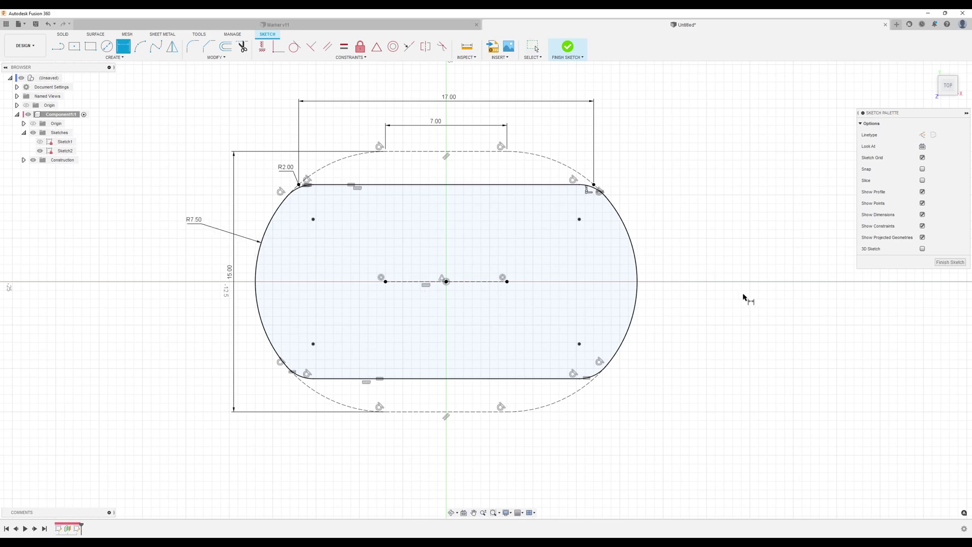
scroll(691, 321, down, 3)
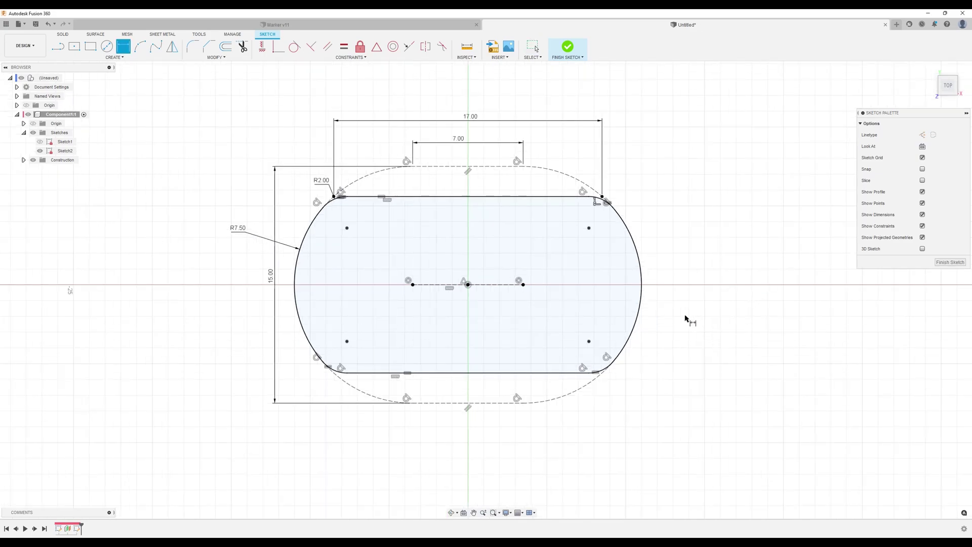
scroll(688, 321, up, 1)
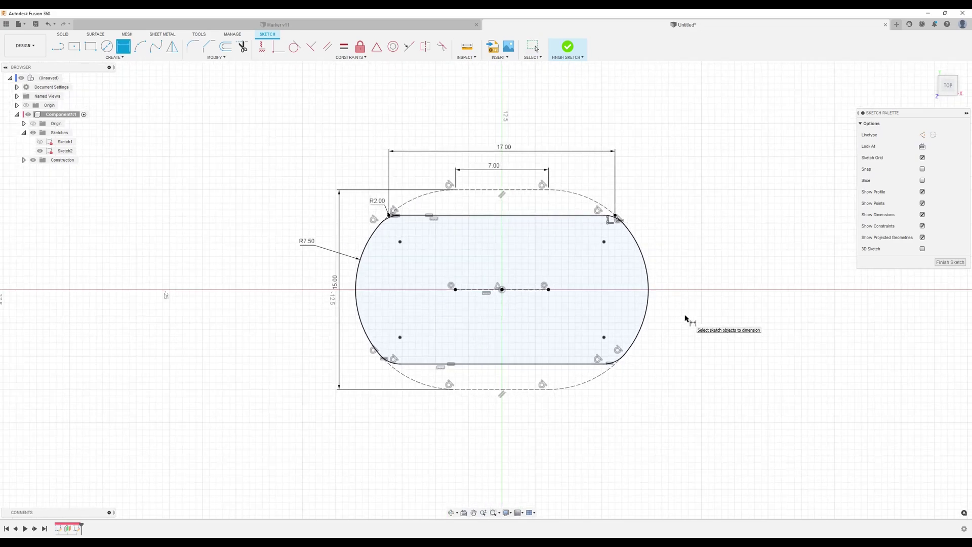
click(945, 262)
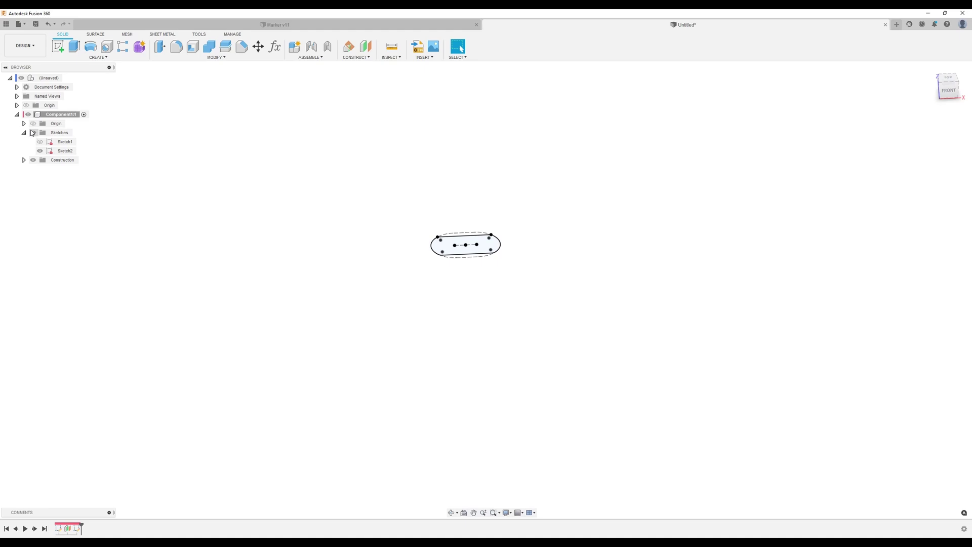
Step: Show Sketch1 and loft a new body from its slot profile to the filleted profile in Sketch2
click(40, 141)
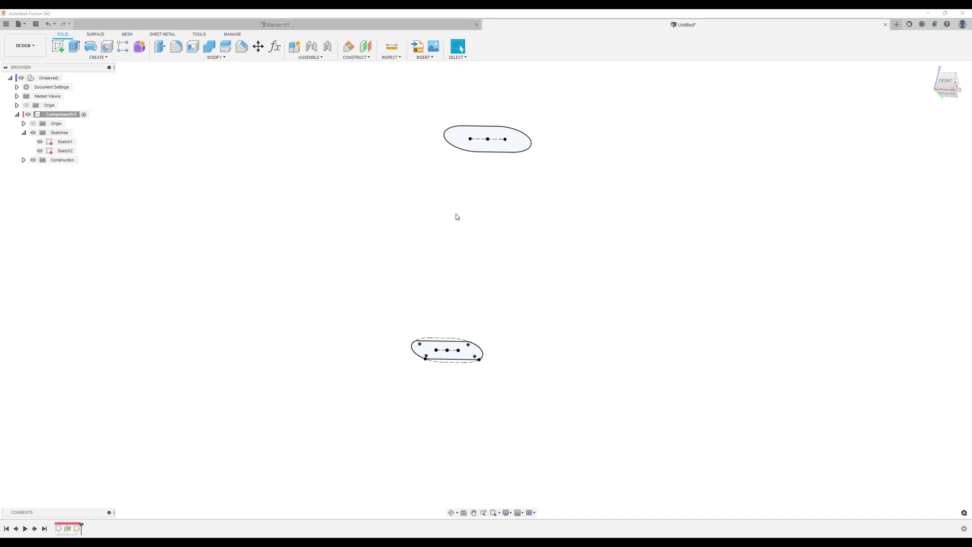
click(106, 57)
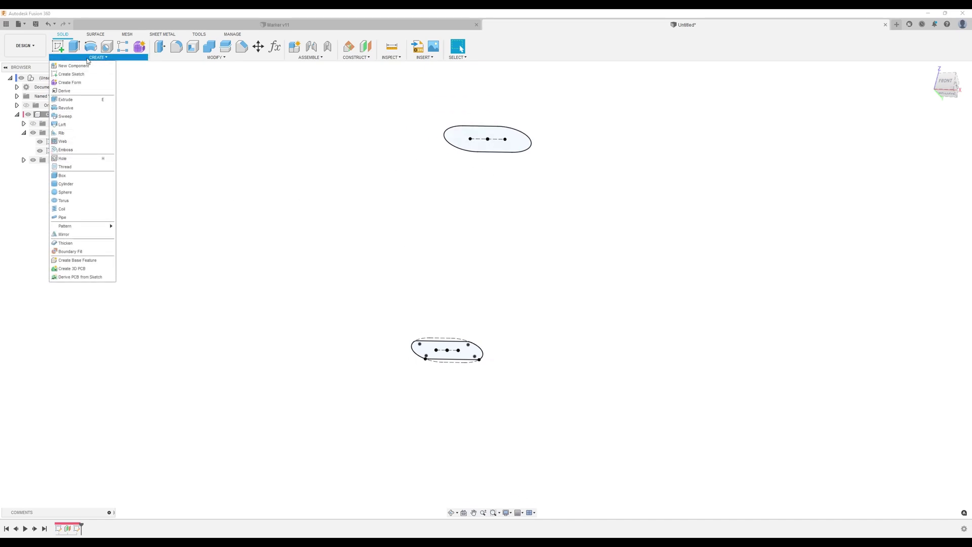
click(63, 125)
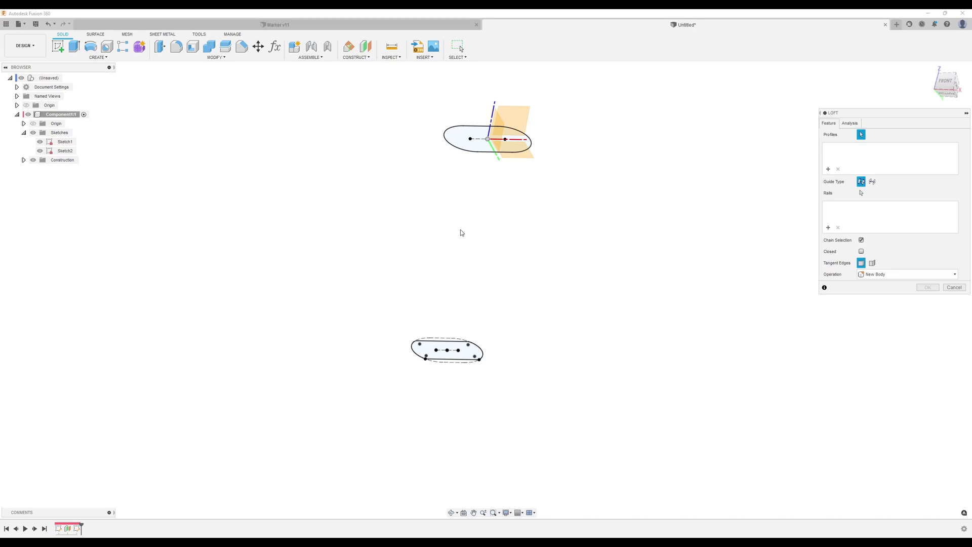
click(460, 145)
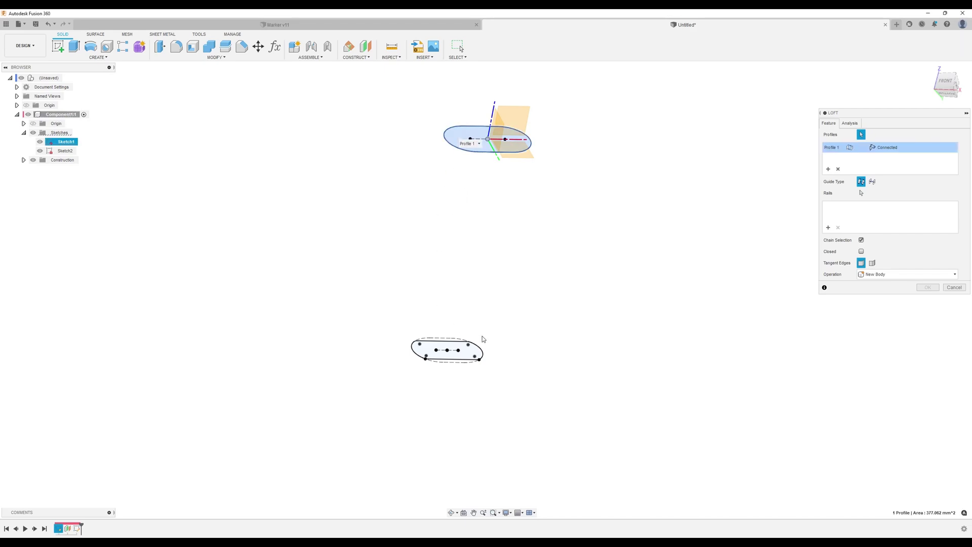
click(470, 352)
shift+middle_drag(621, 289, 686, 288)
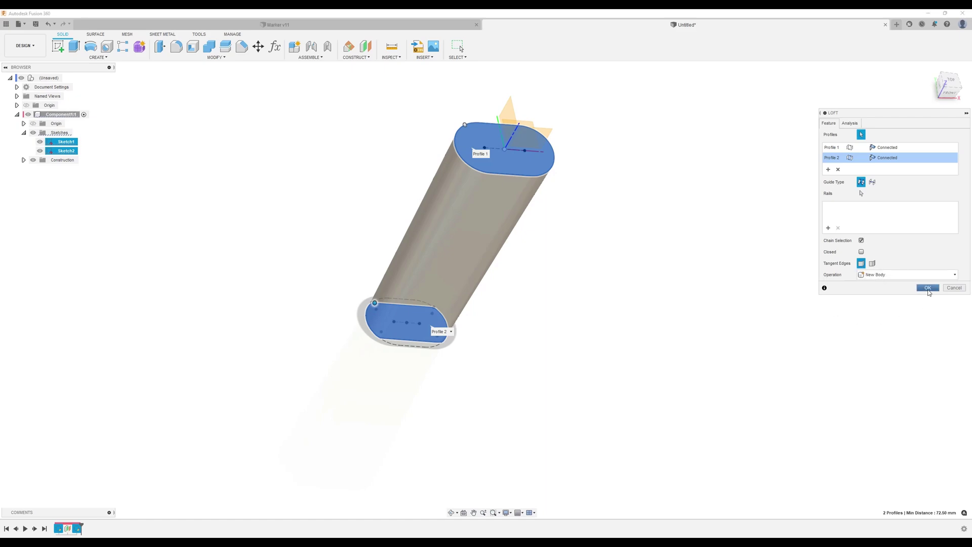
click(929, 288)
Step: Start a sketch on the lofted body's smaller end face and draw an origin-centred rectangle about 13 by 6 mm
shift+middle_drag(765, 298, 744, 293)
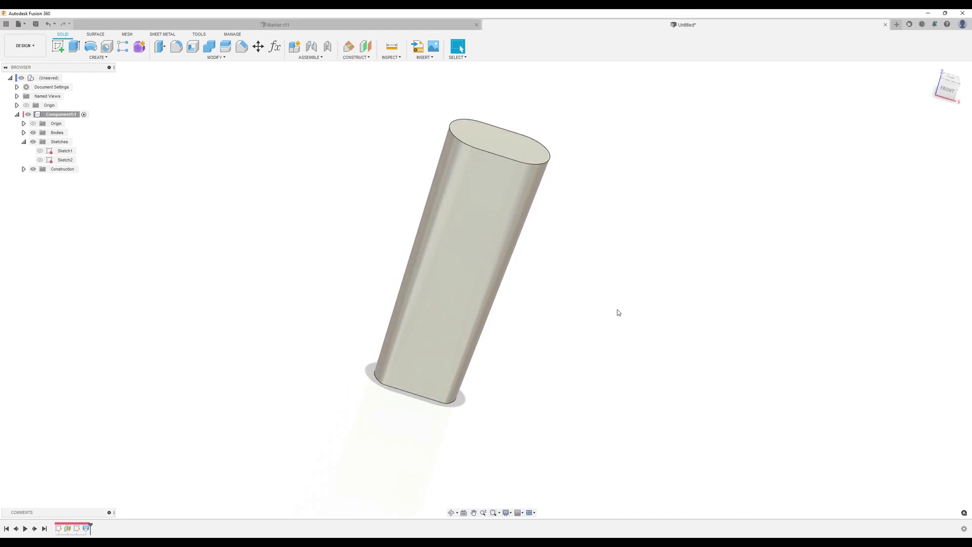
shift+middle_drag(606, 306, 602, 307)
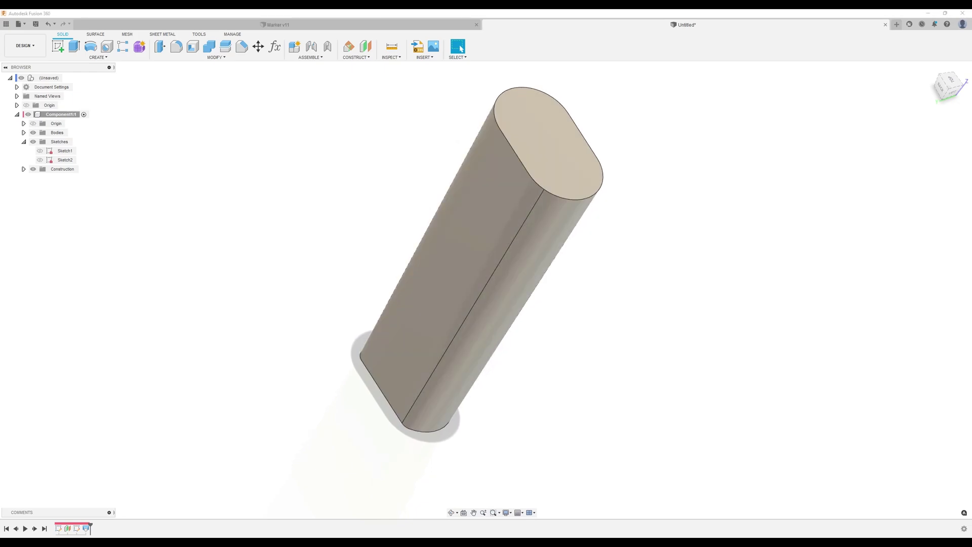
shift+middle_drag(168, 372, 599, 326)
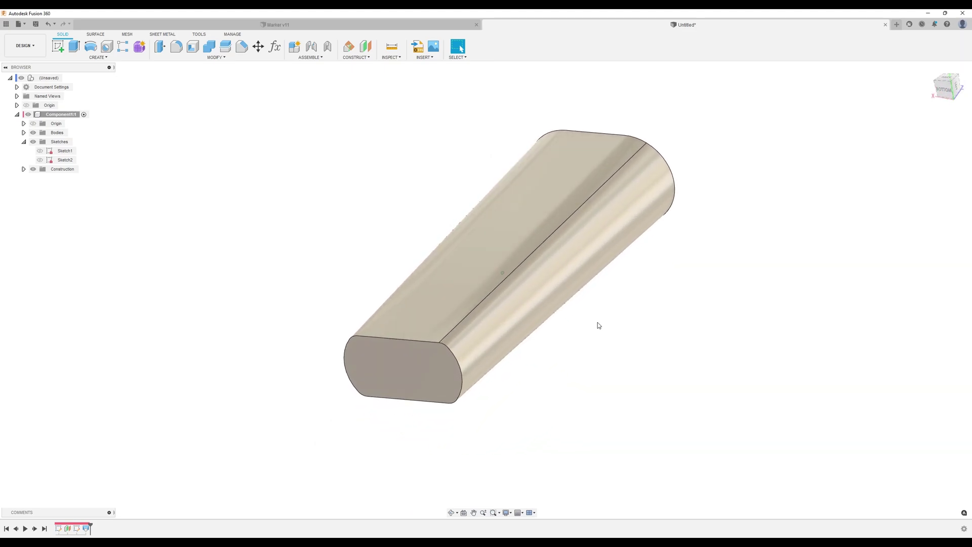
click(60, 48)
click(416, 279)
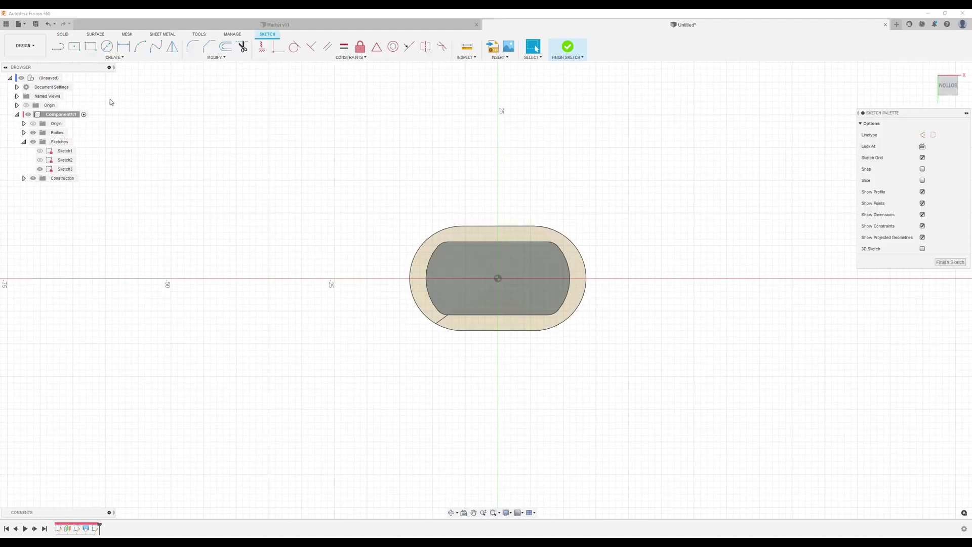
click(76, 48)
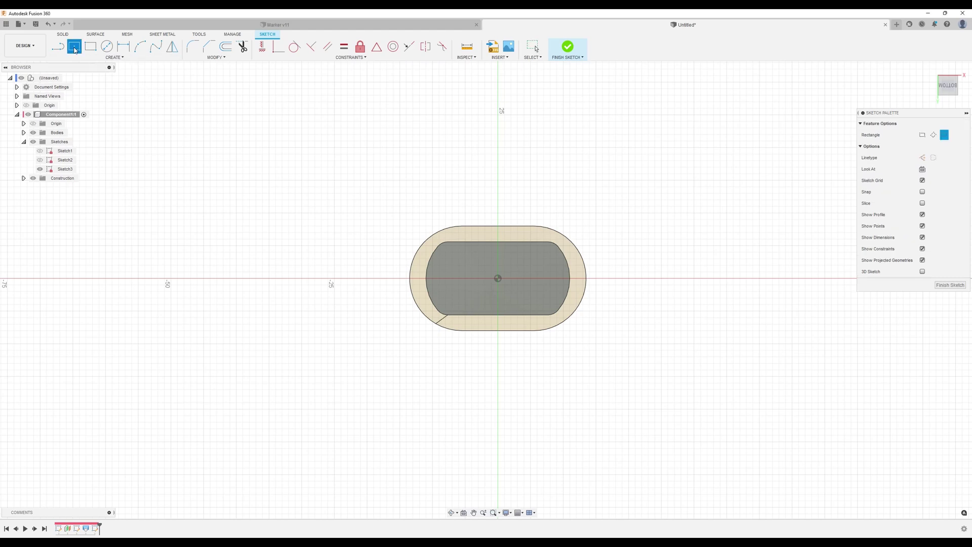
click(498, 278)
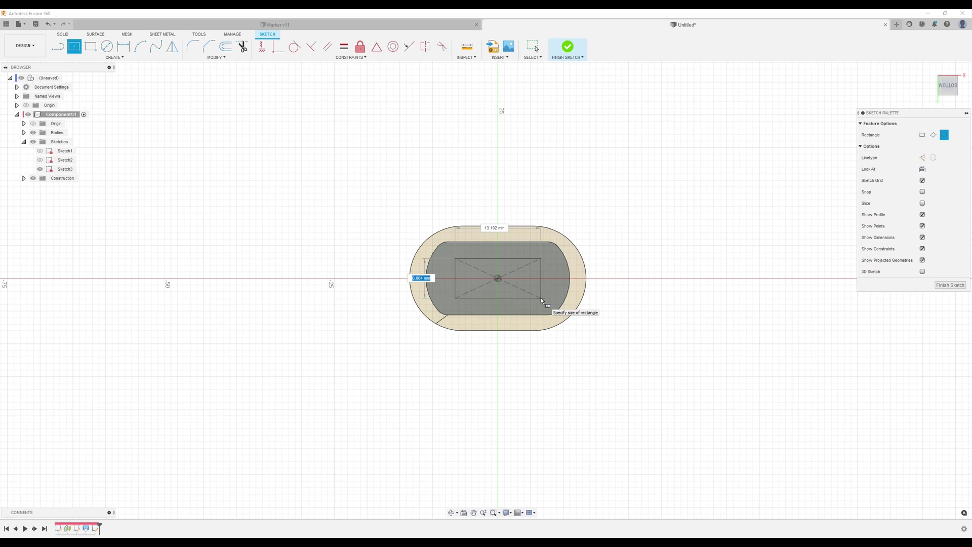
click(541, 298)
scroll(522, 297, up, 5)
middle_drag(521, 263, 517, 292)
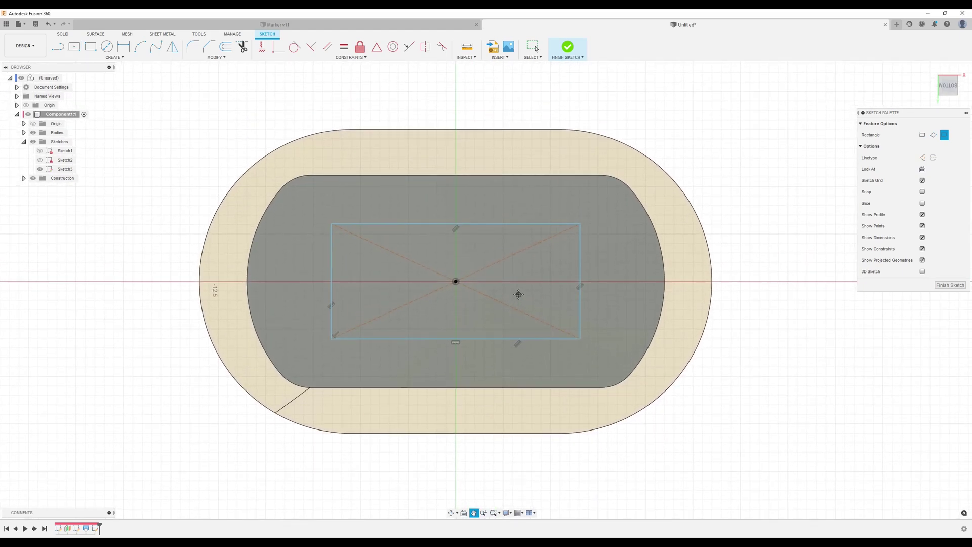
Step: Dimension the centre rectangle to 12.75 mm wide and 4.25 mm high
click(123, 49)
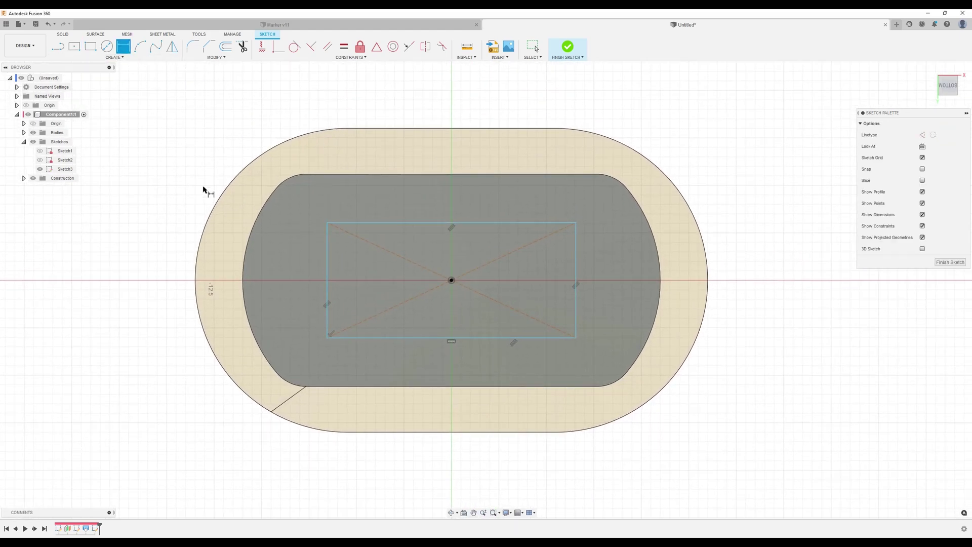
click(441, 223)
click(441, 205)
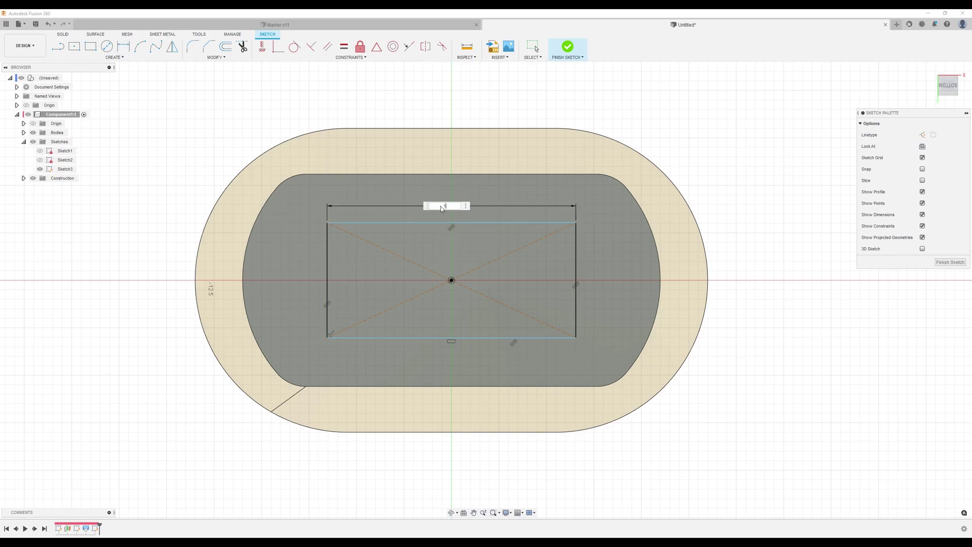
key(Return)
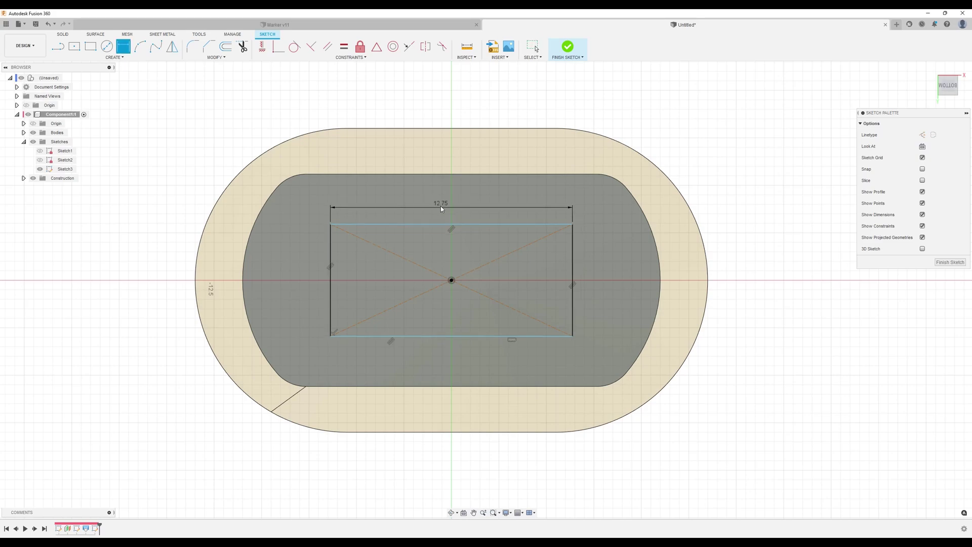
click(331, 278)
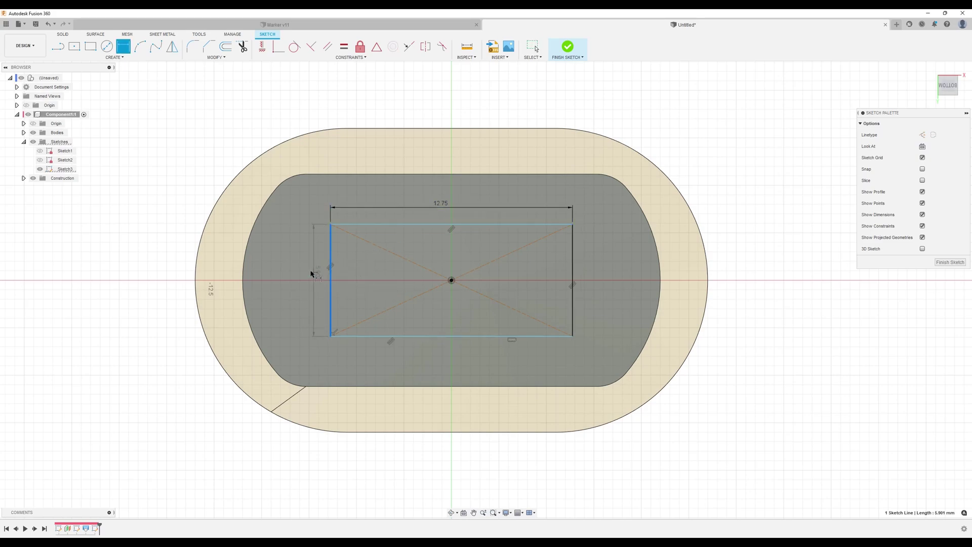
click(309, 273)
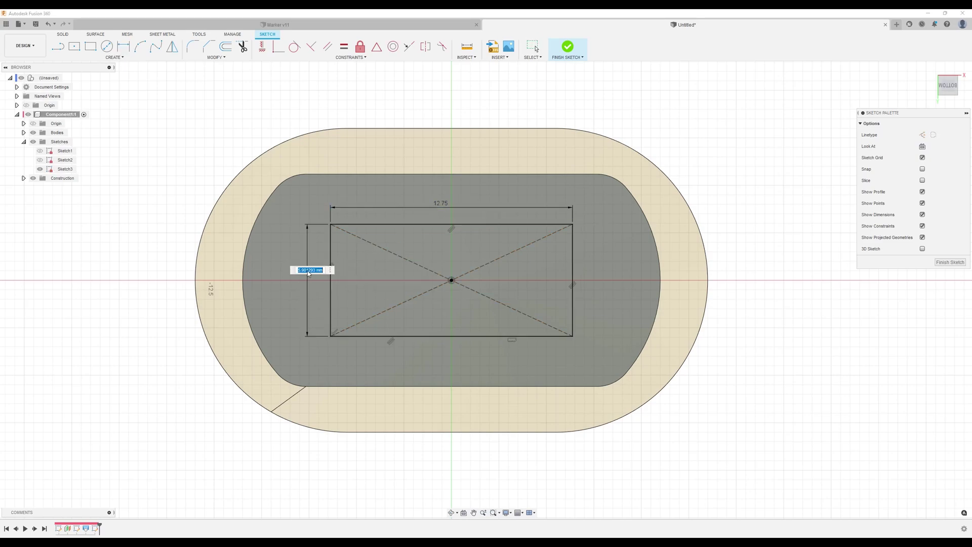
text(4.25)
key(Return)
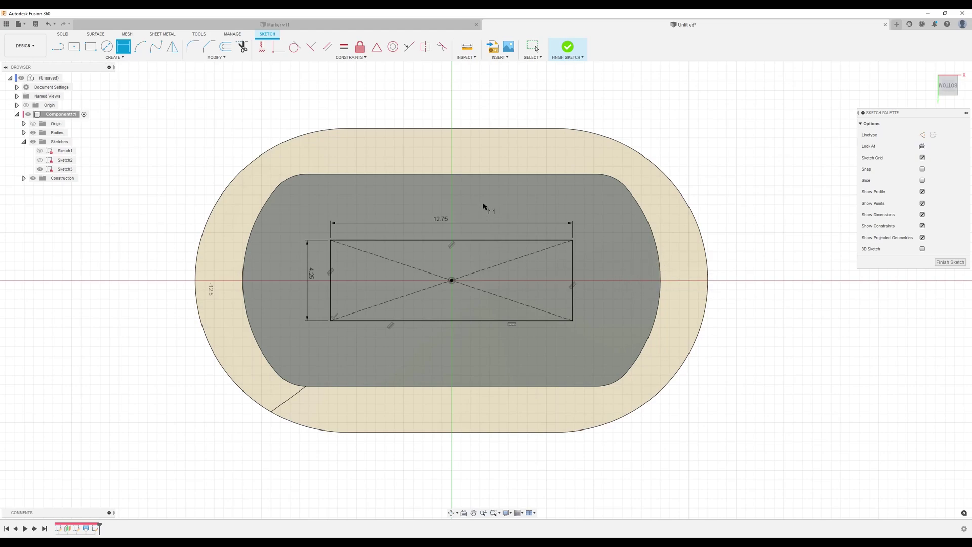
Step: Draw outward-bulging three-point arcs between the corners of the rectangle's right and left short sides
click(140, 46)
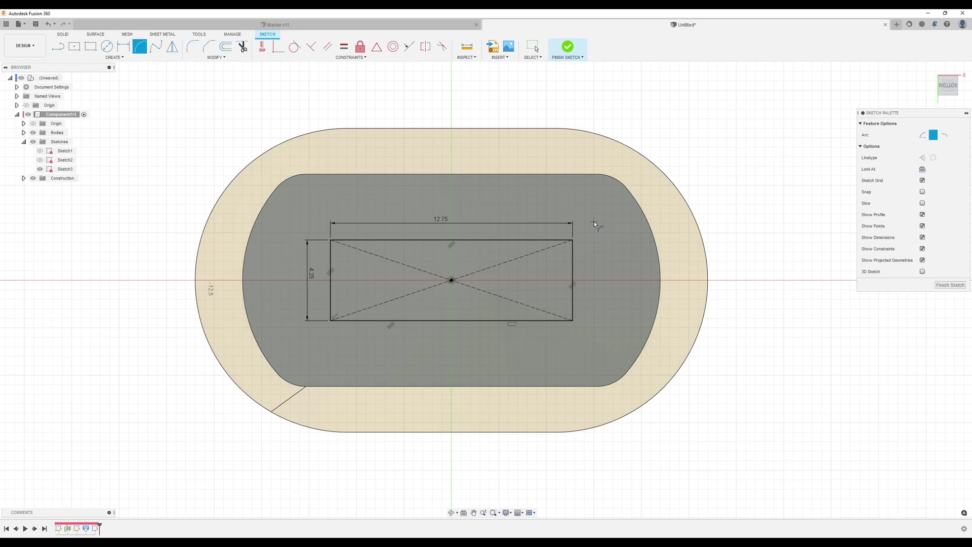
click(575, 320)
click(331, 321)
click(319, 280)
click(123, 46)
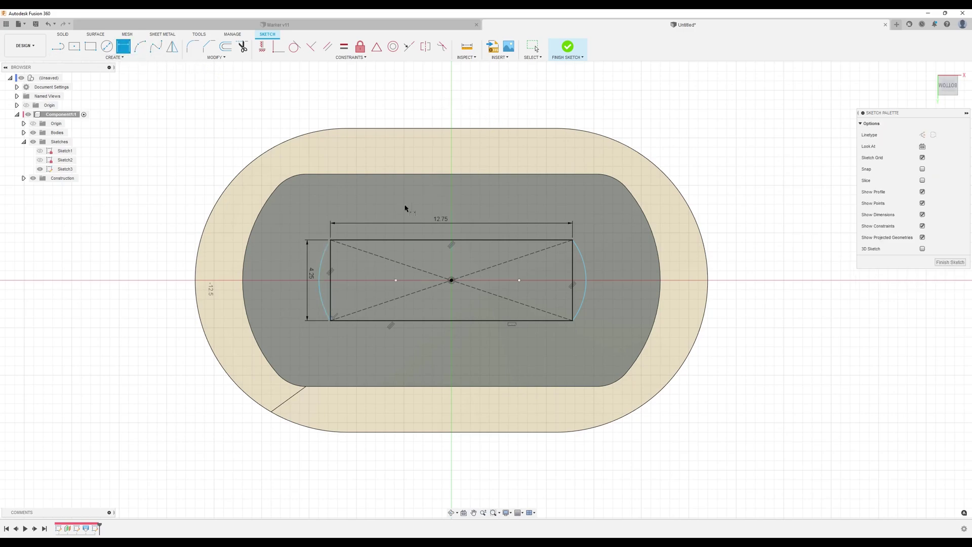
Step: Apply an equal constraint between the rectangle's left and right end arcs
click(344, 48)
click(325, 254)
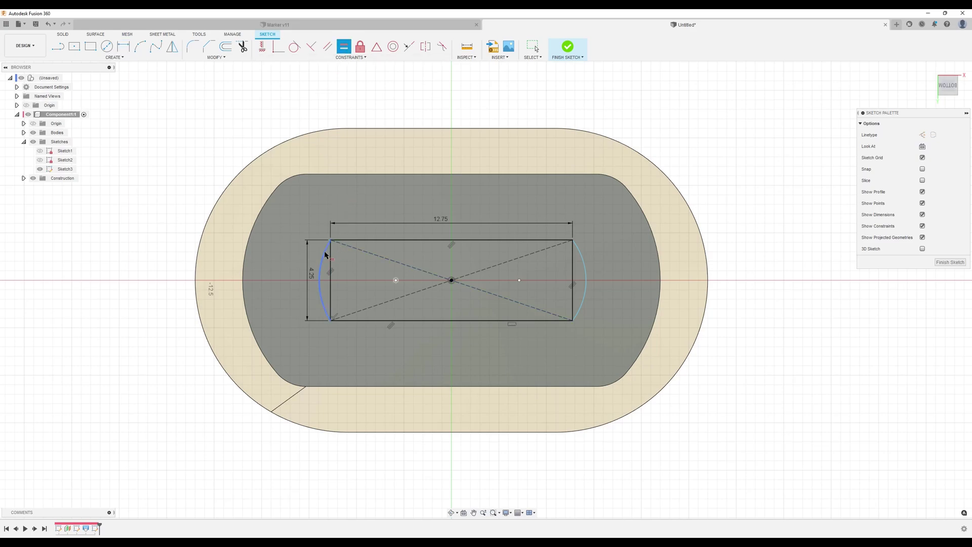
click(325, 255)
click(581, 286)
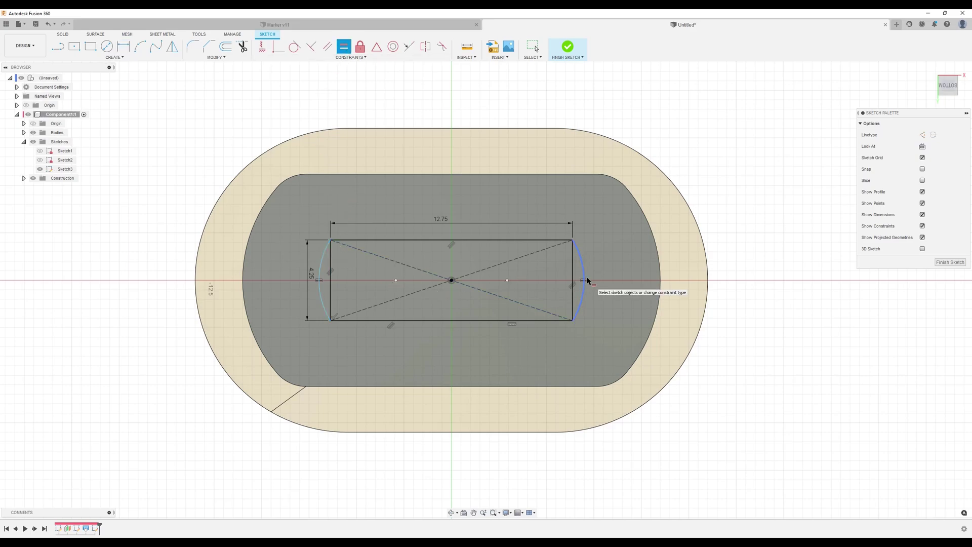
Step: Dimension the rectangle's right end arc with a 3.5 mm radius and finish the sketch
click(123, 46)
click(581, 275)
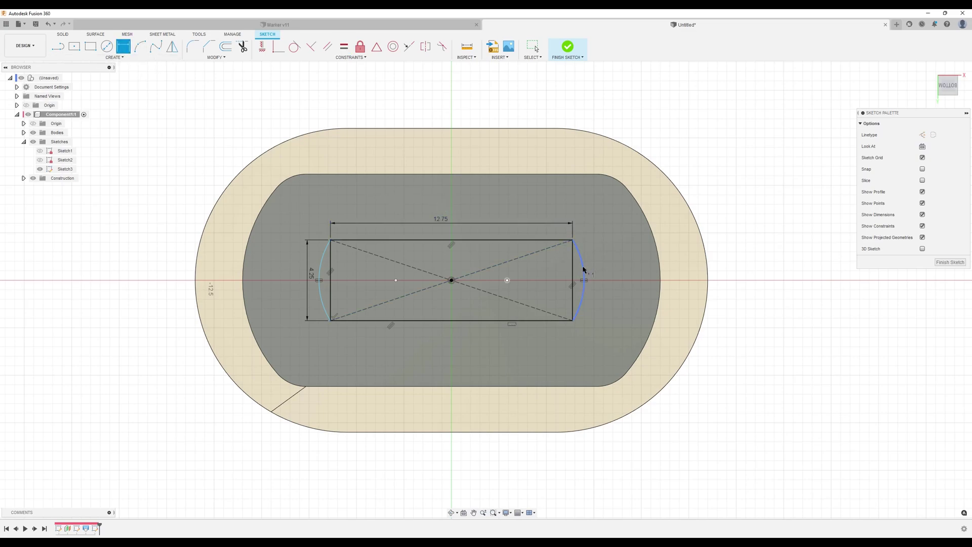
click(602, 257)
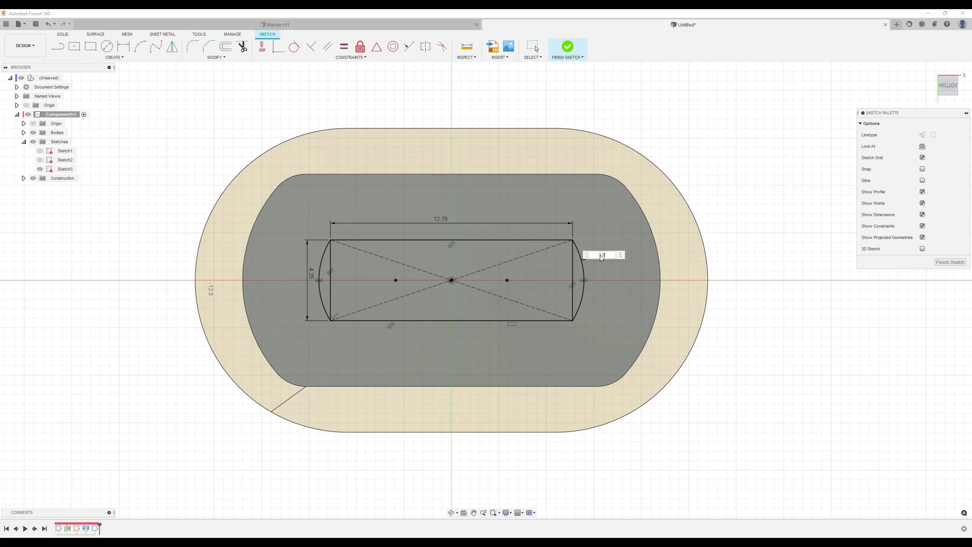
key(Return)
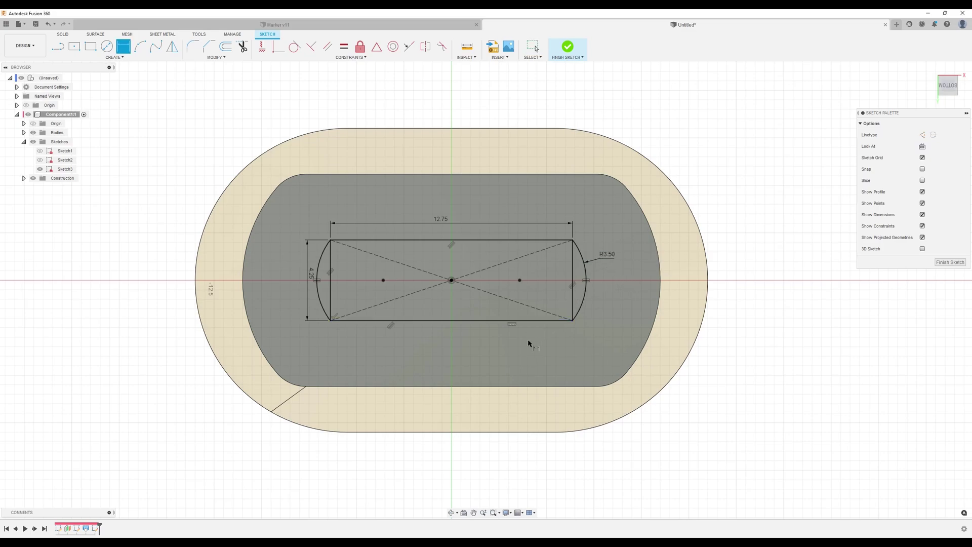
scroll(529, 344, up, 2)
scroll(568, 318, down, 2)
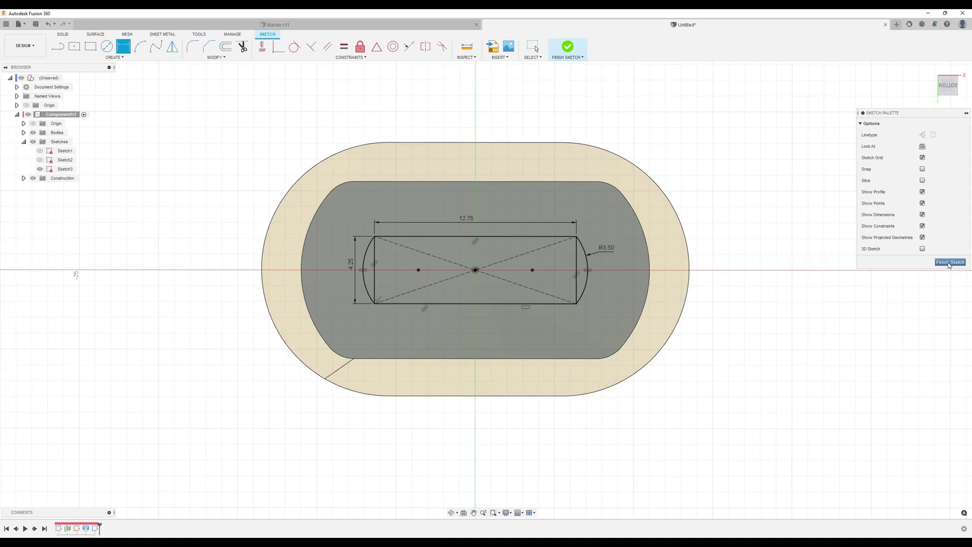
click(950, 262)
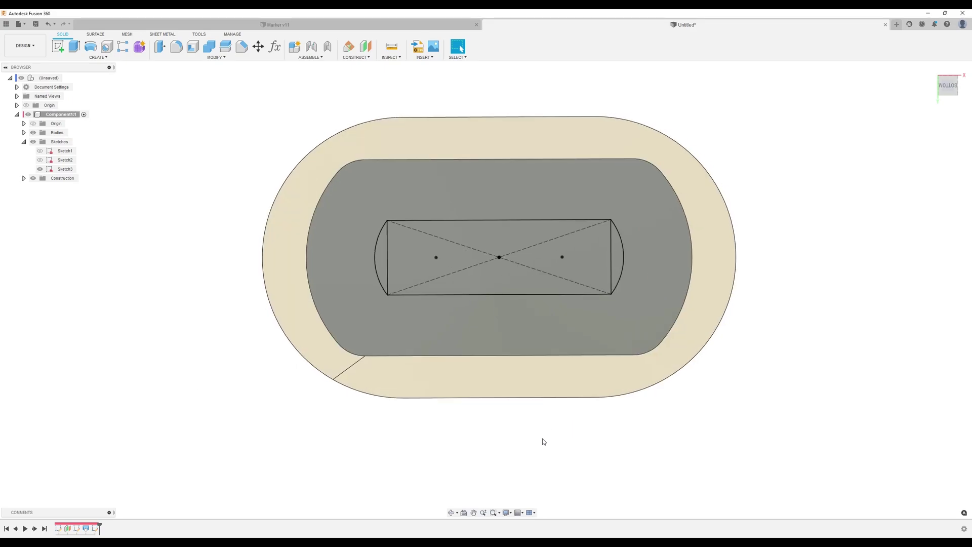
shift+middle_drag(542, 441, 526, 287)
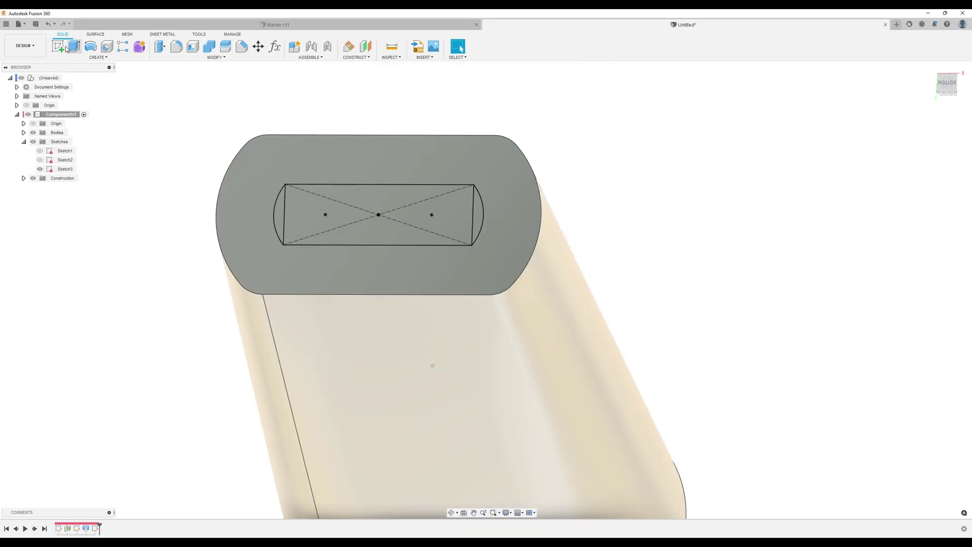
Step: Extrude the arc-ended rectangular tip profile, including both end segments, as a 2.5 mm deep cut into the body's smaller end
click(74, 48)
click(353, 196)
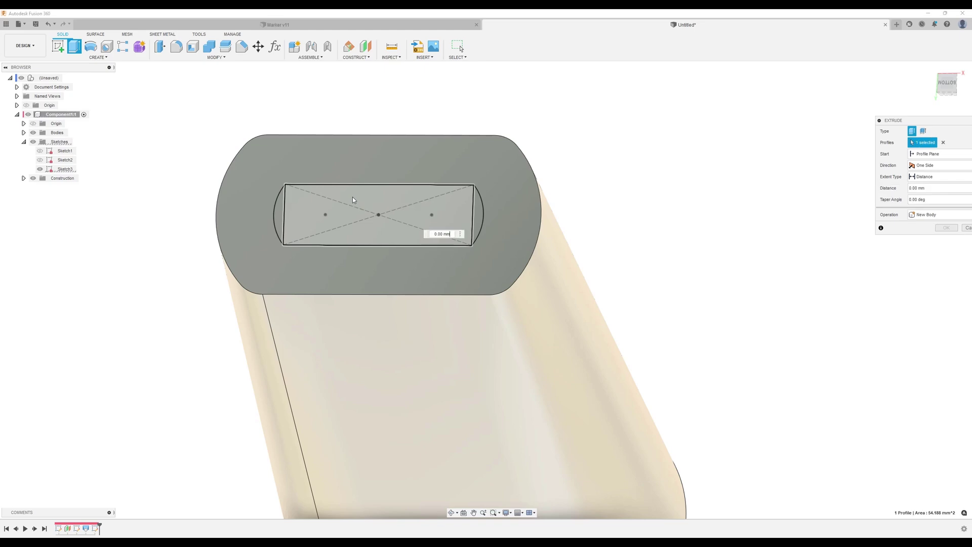
click(282, 216)
click(479, 217)
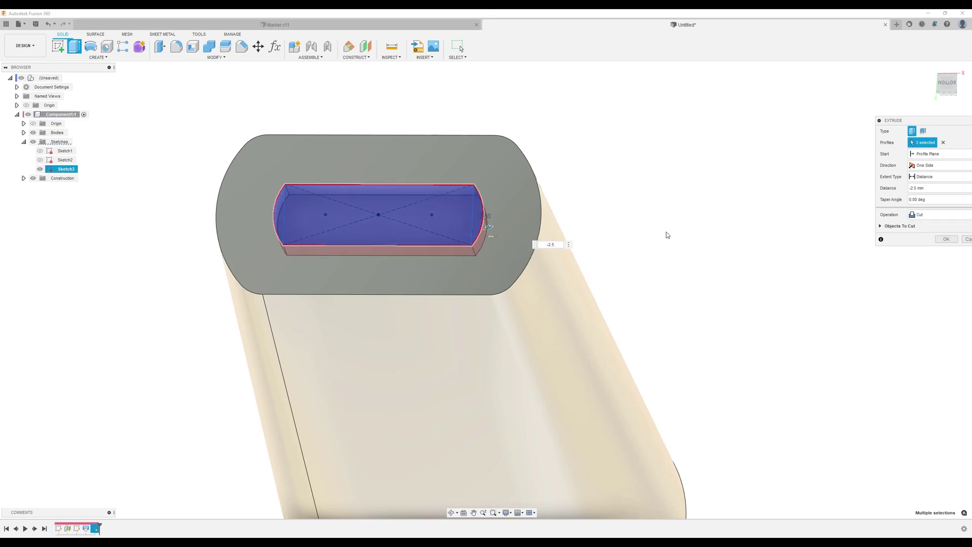
click(946, 240)
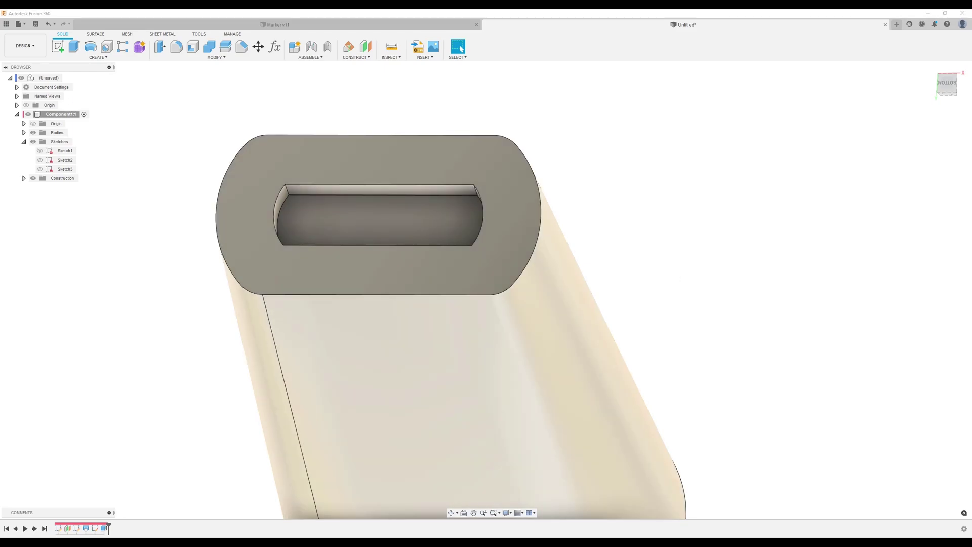
Step: Fillet the four short corner edges inside the tip pocket with a 1 mm radius
shift+middle_drag(303, 415, 176, 51)
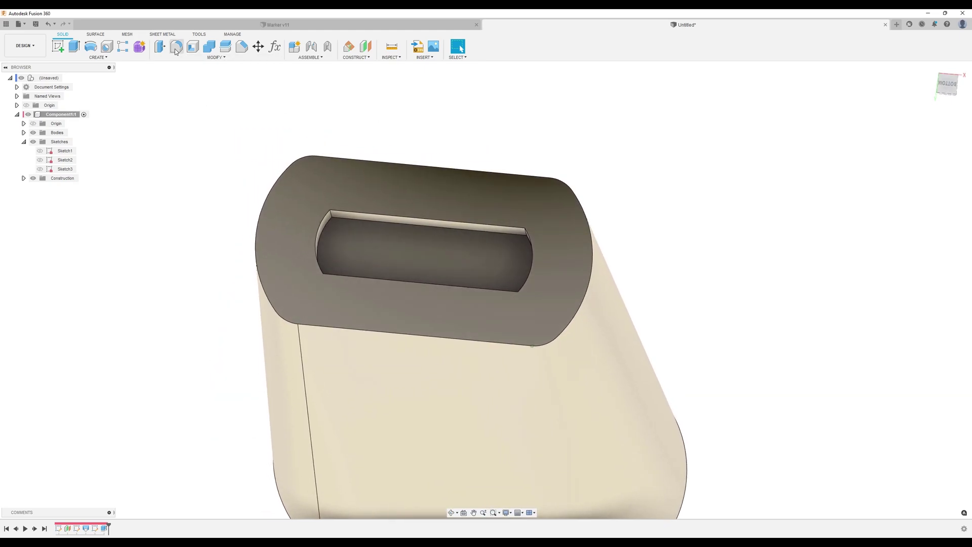
click(177, 49)
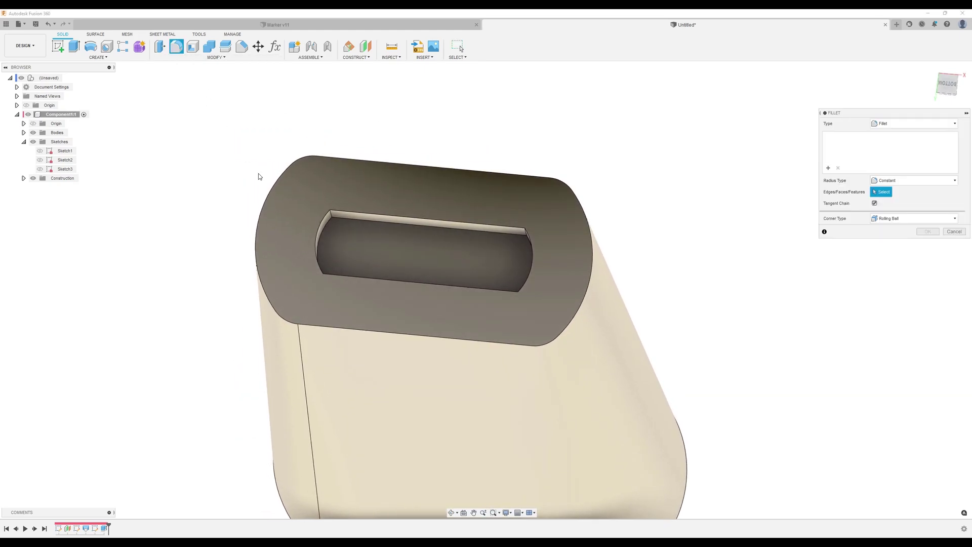
click(330, 215)
shift+middle_drag(349, 227, 665, 352)
click(330, 259)
click(329, 258)
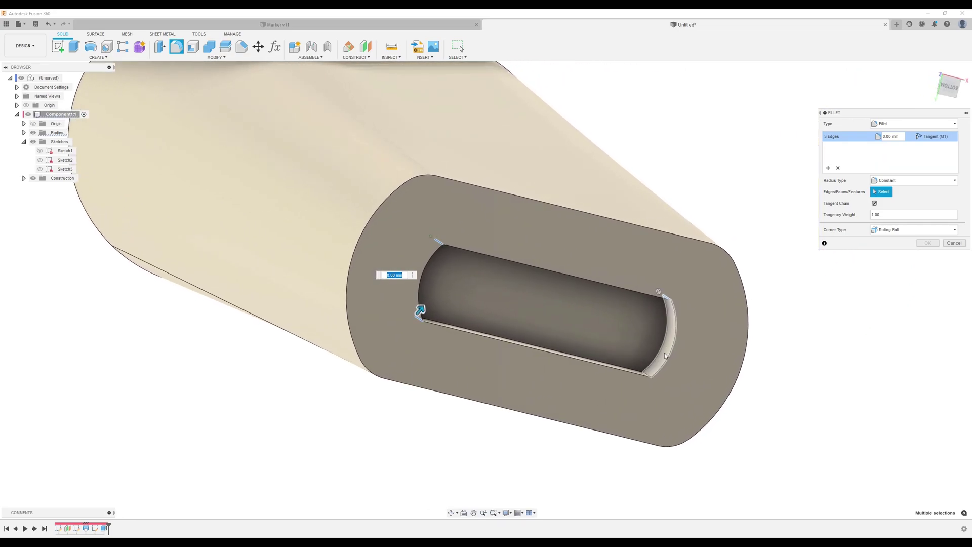
click(649, 375)
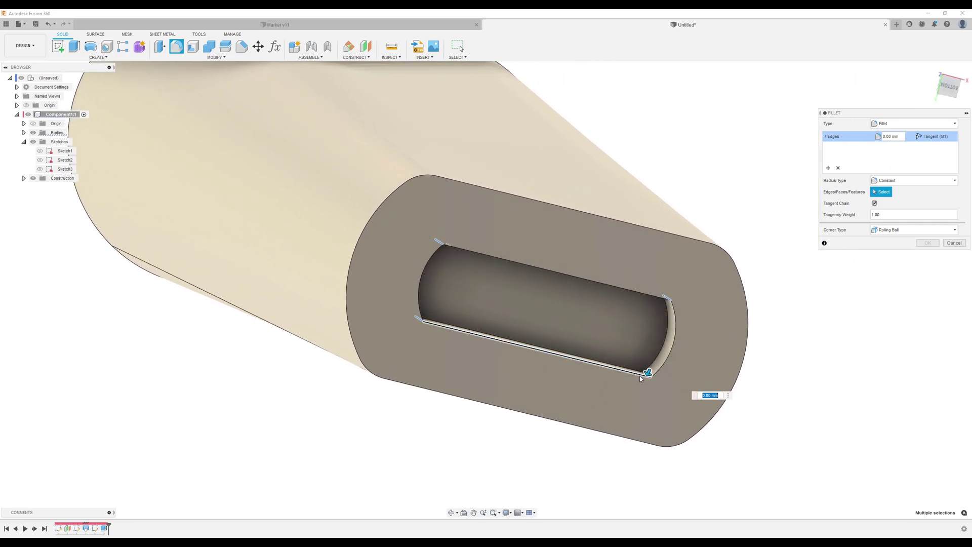
click(639, 375)
shift+middle_drag(640, 376, 724, 293)
click(647, 388)
mouse_move(674, 174)
shift+middle_down()
mouse_move(642, 183)
mouse_move(684, 183)
shift+middle_up()
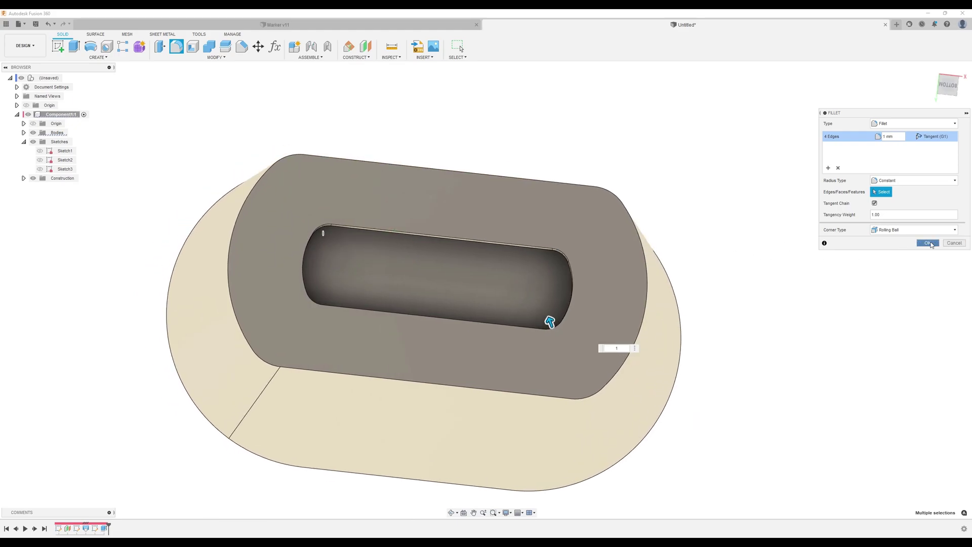
click(928, 243)
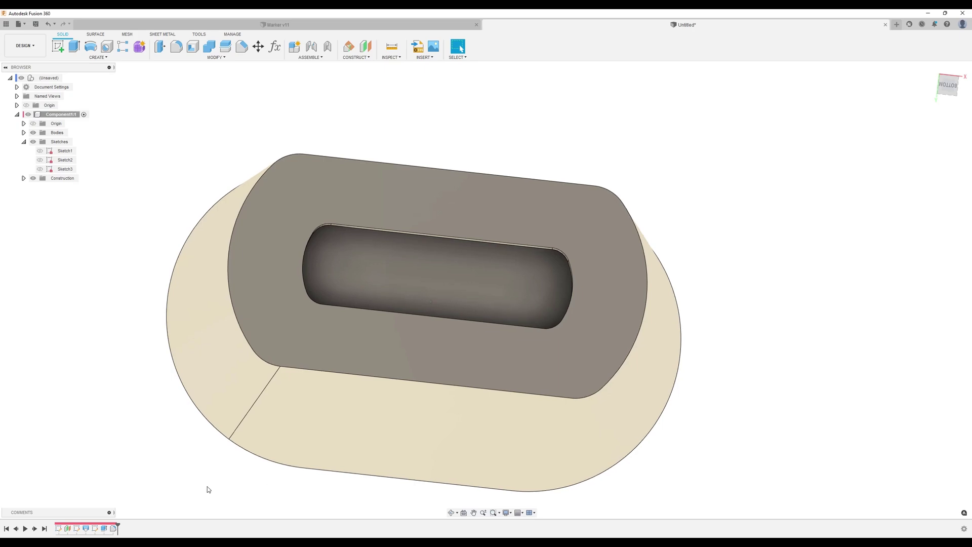
Step: Fillet the tip pocket's rim and floor edges using a Chord Length radius type of 1 mm
shift+middle_drag(207, 486, 168, 190)
click(176, 46)
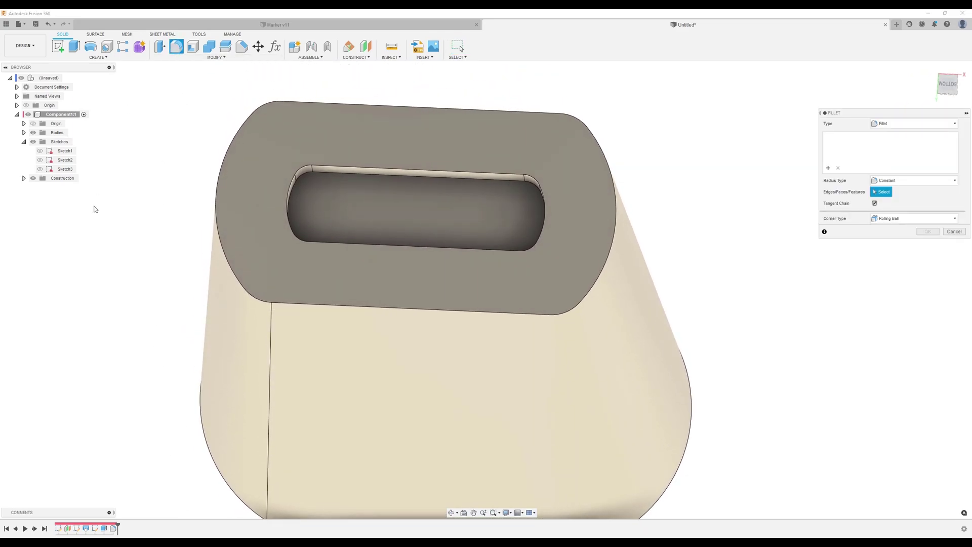
shift+middle_drag(128, 275, 355, 182)
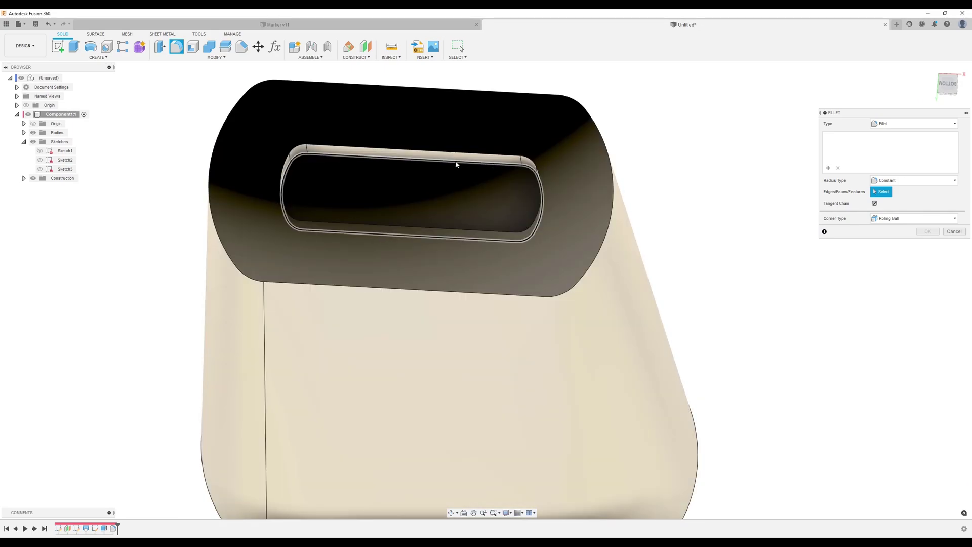
click(456, 163)
click(454, 156)
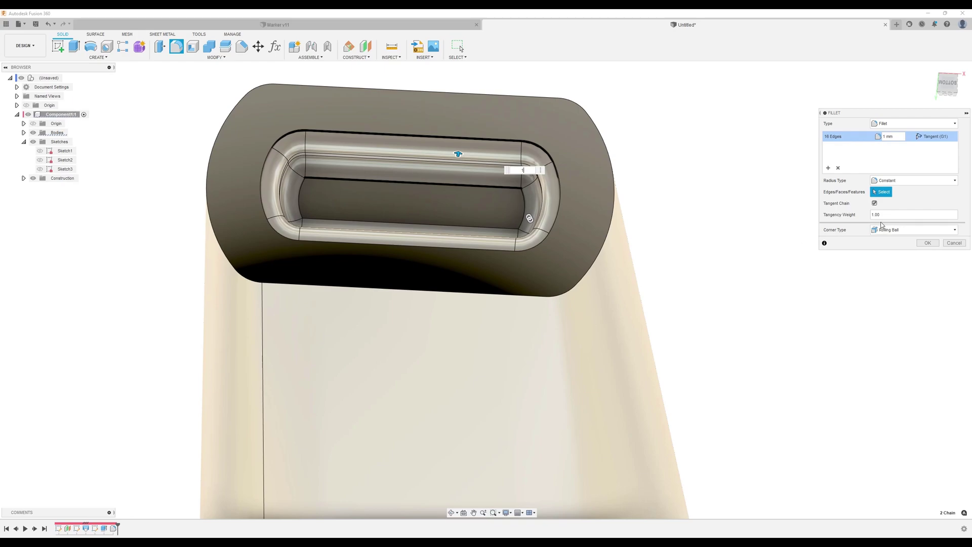
click(910, 181)
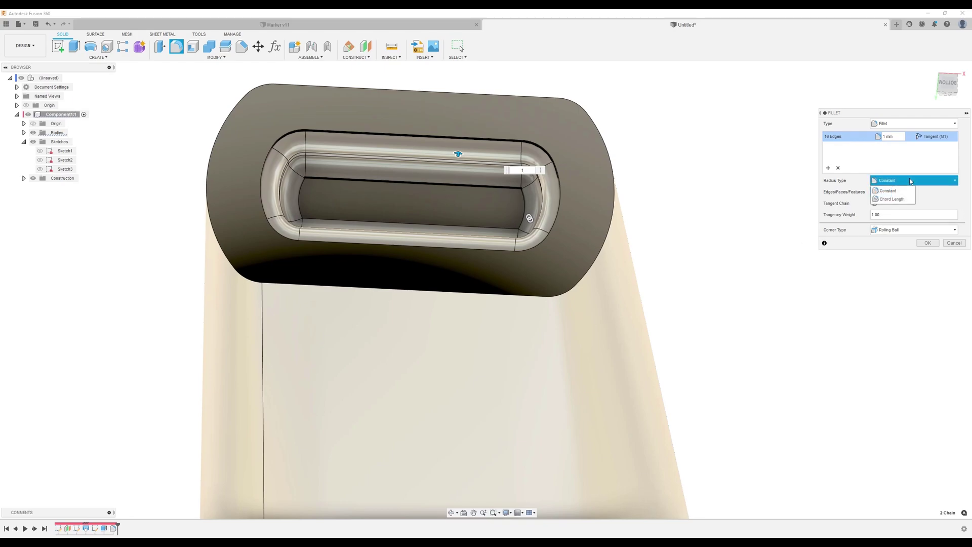
click(899, 196)
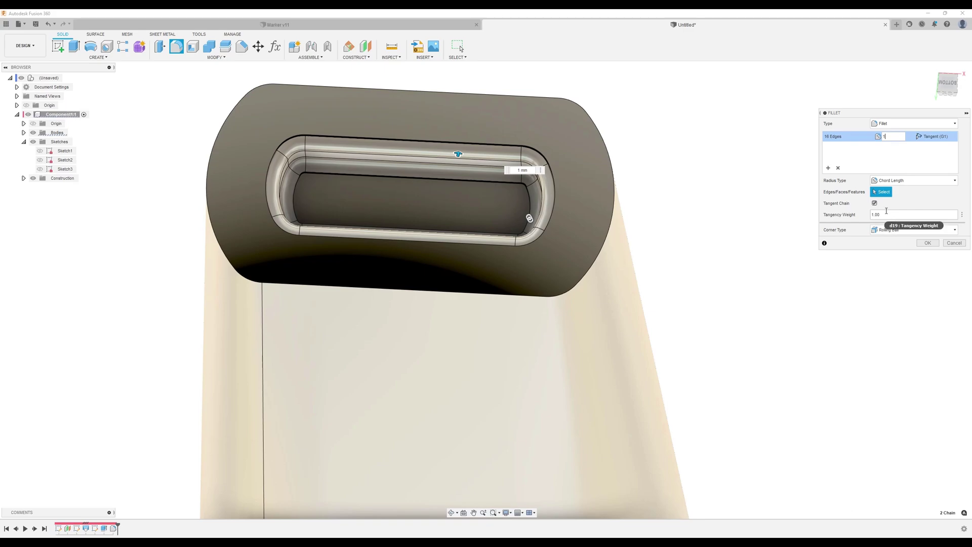
click(928, 243)
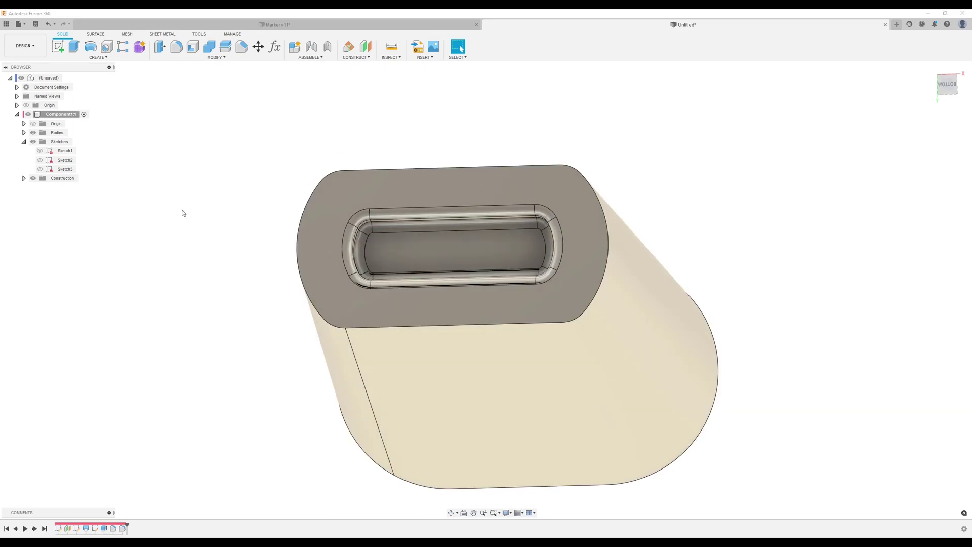
Step: Fillet the outer edge of the smaller end face with a 1.99 mm chord length
click(177, 47)
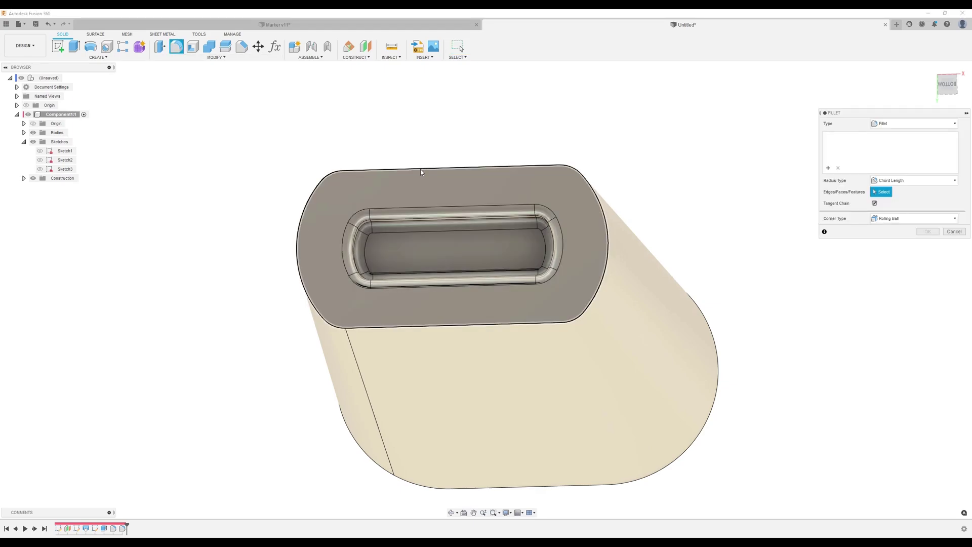
click(420, 169)
text(1.99)
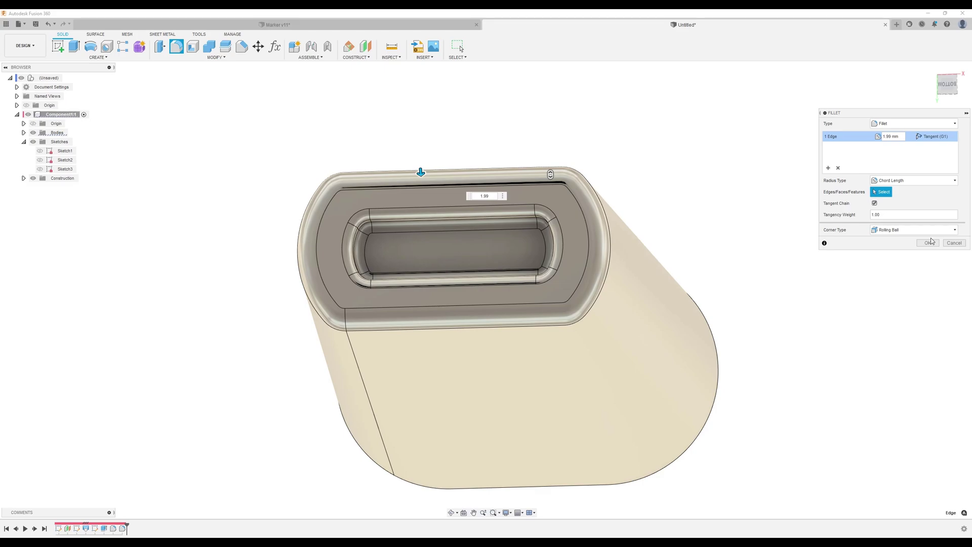
click(928, 243)
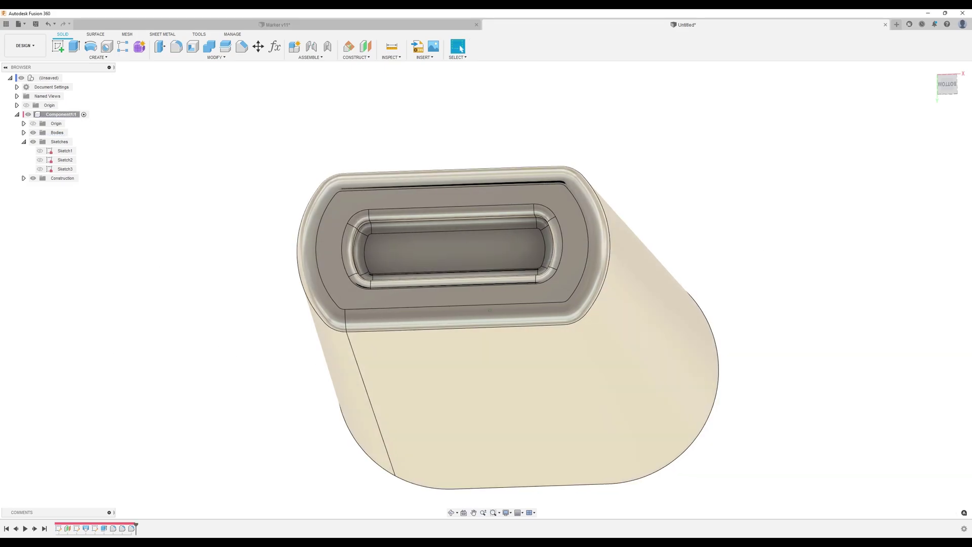
Step: Shell the marker body with a 1 mm inside thickness, removing the larger end face
shift+middle_drag(284, 356, 745, 249)
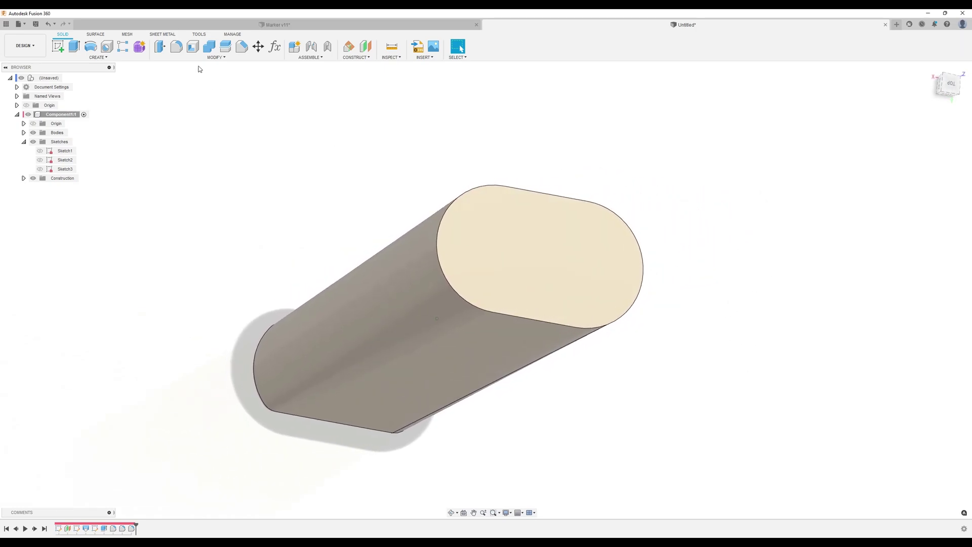
click(192, 47)
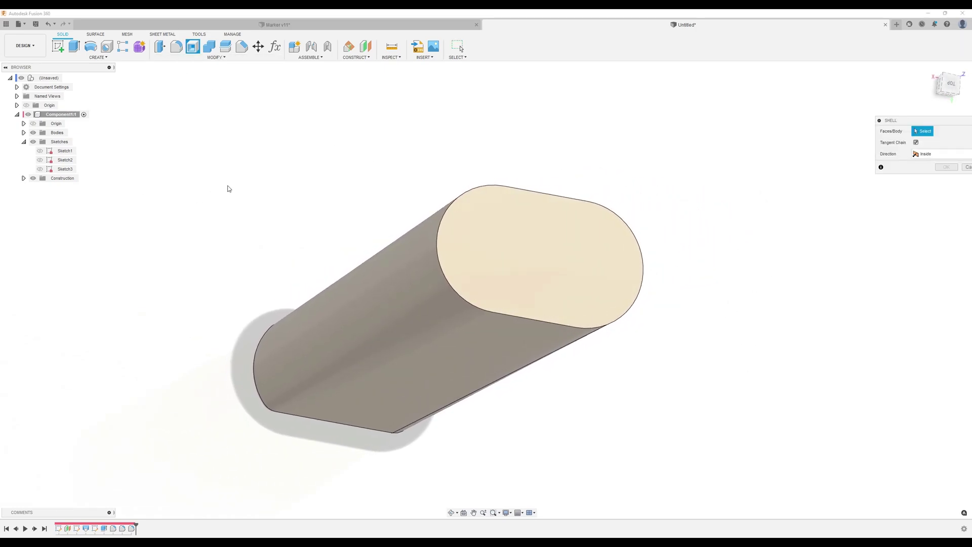
click(540, 243)
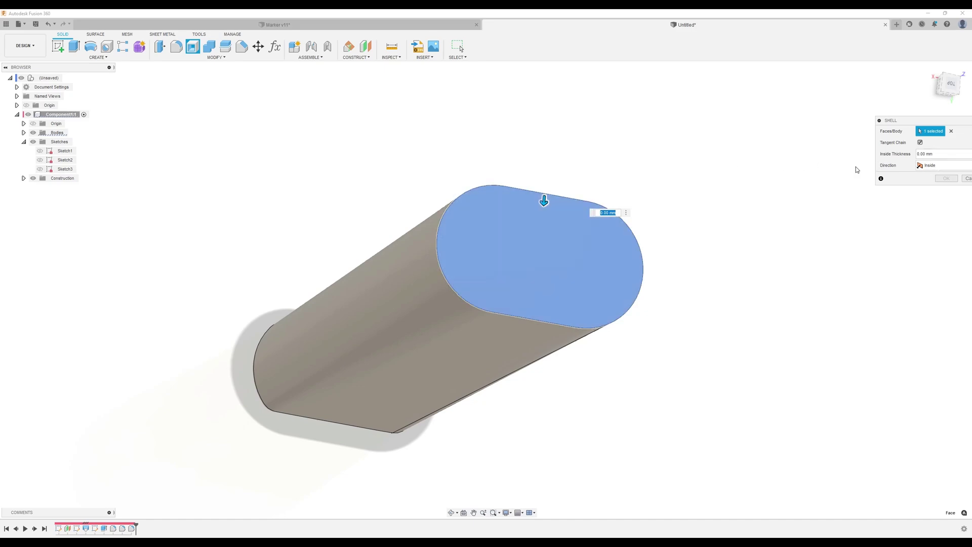
text(1)
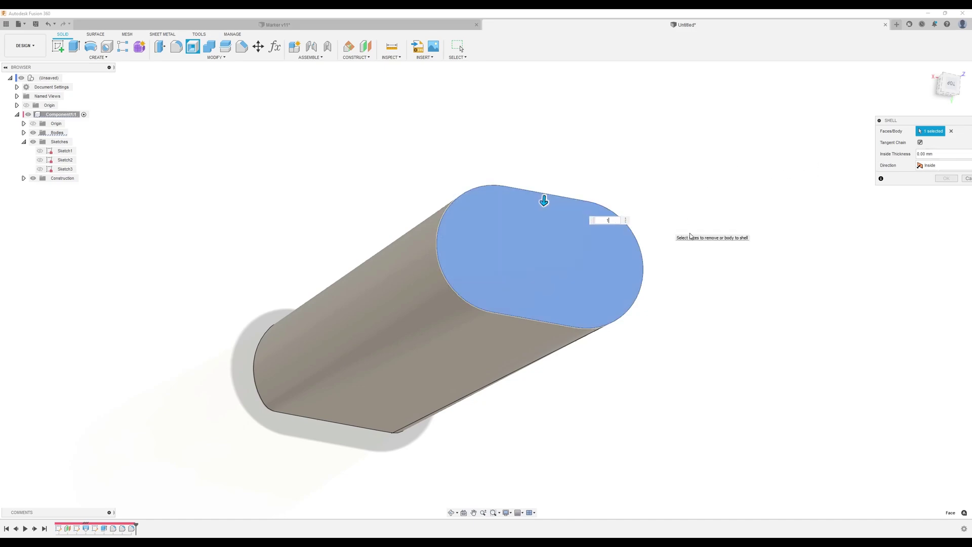
click(948, 179)
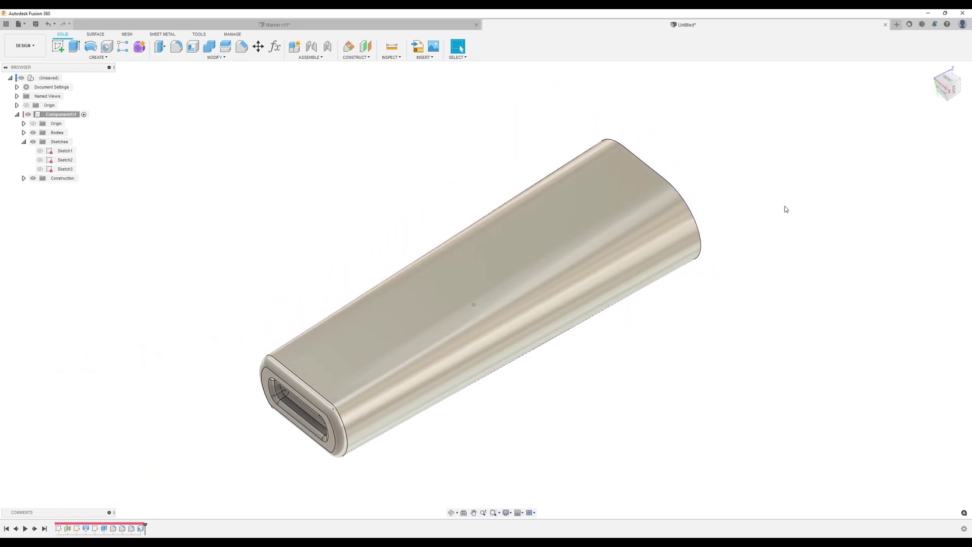
Step: Apply the Plastic - Glossy (Green) appearance to the whole marker body
key(a)
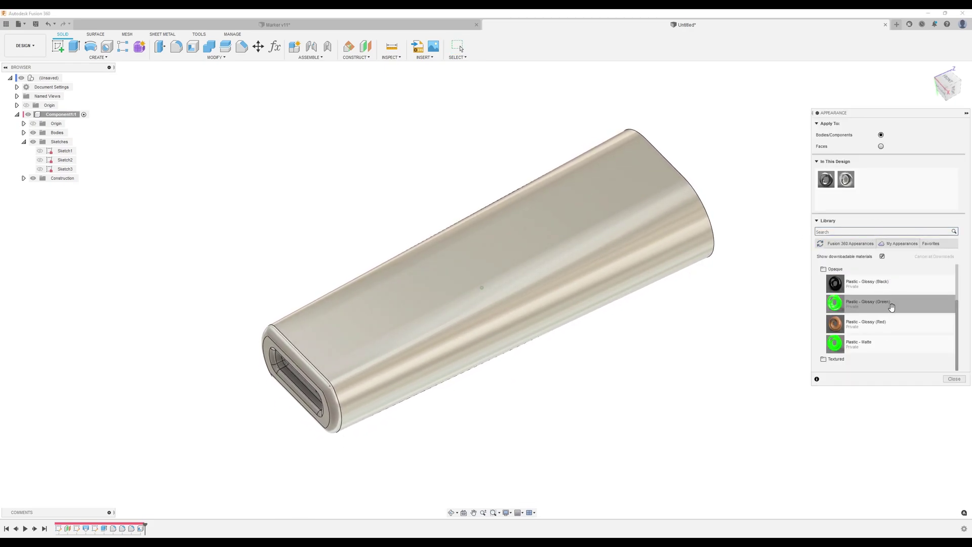
drag(890, 305, 628, 272)
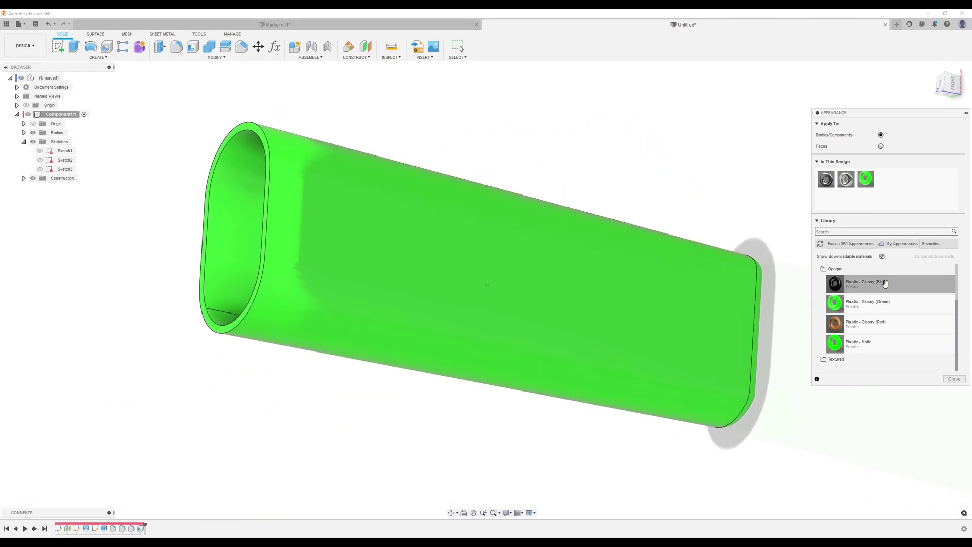
click(952, 380)
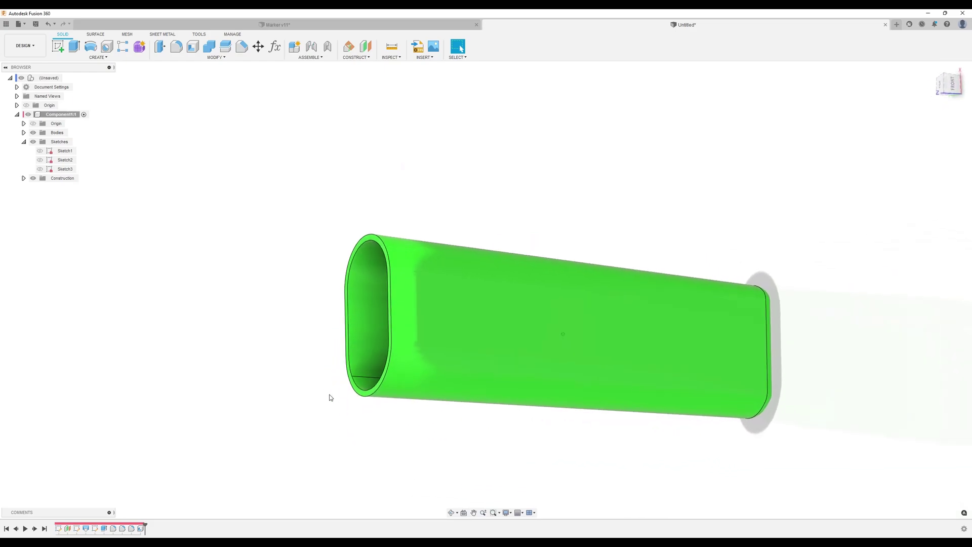
Step: Create a sketch on the front origin plane with the marker lying horizontally, and hide the bodies
click(947, 83)
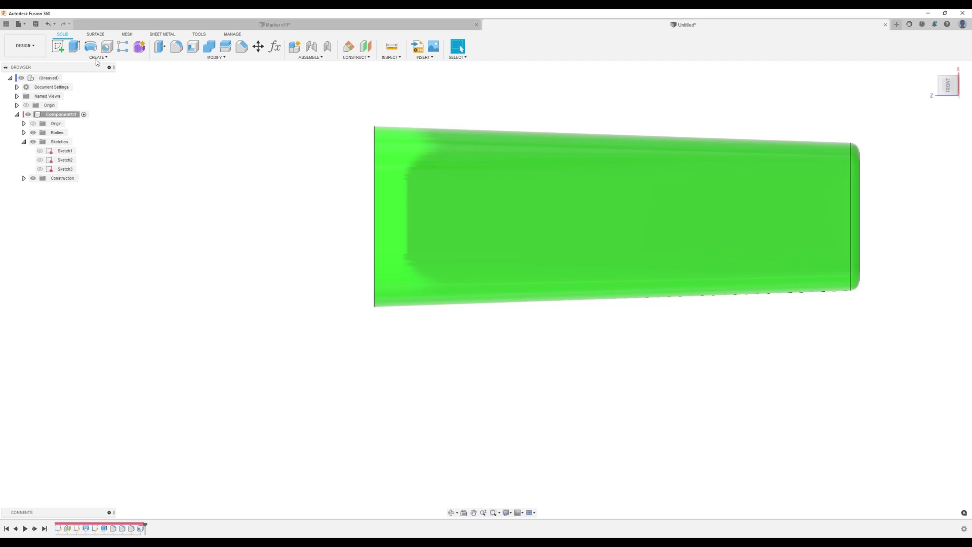
click(58, 46)
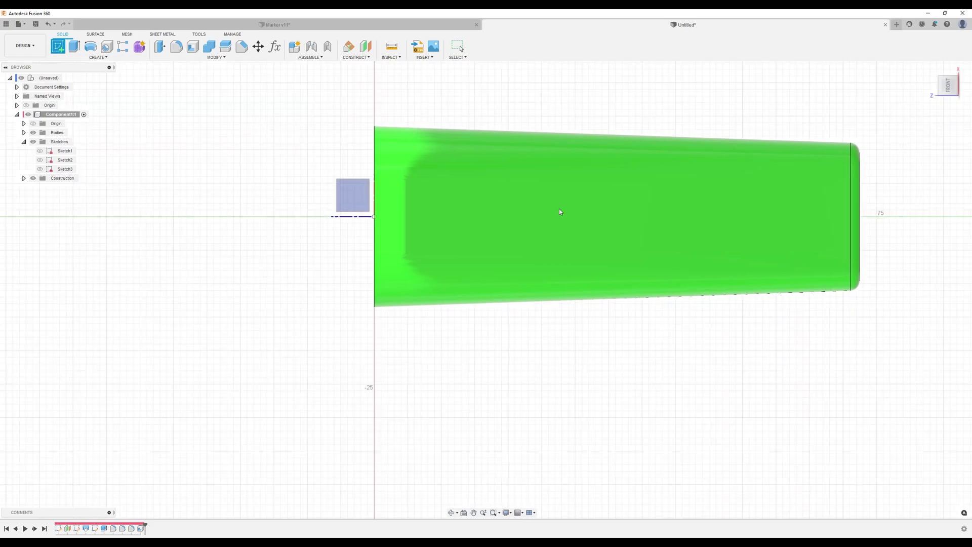
click(613, 215)
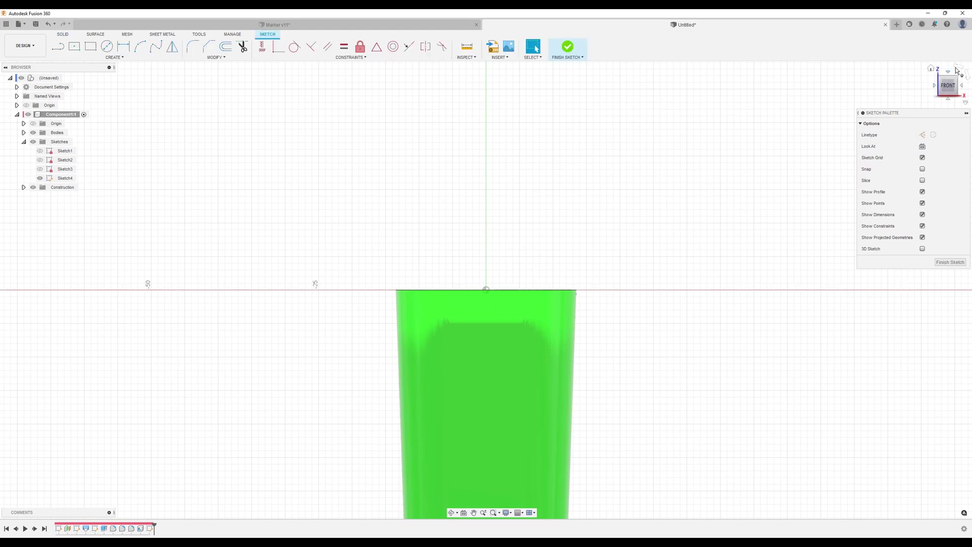
click(961, 69)
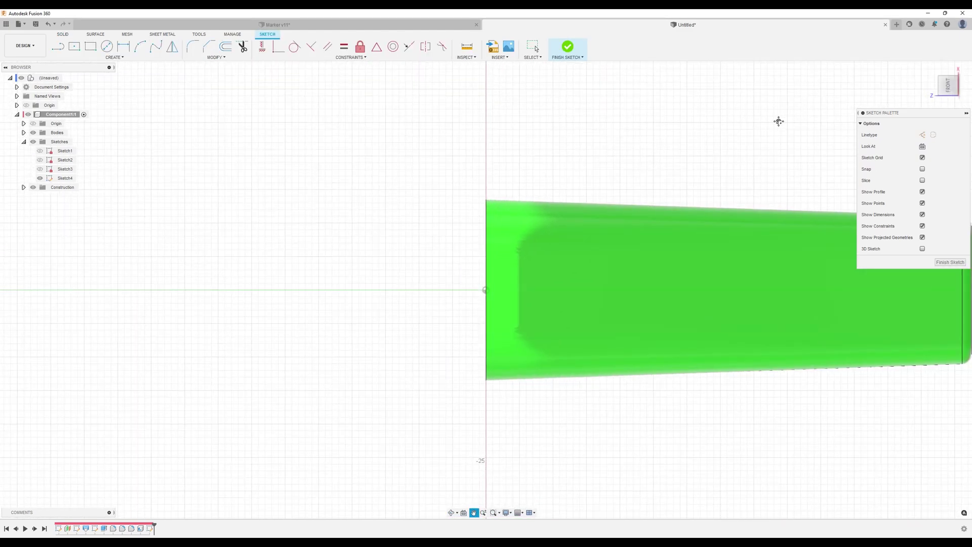
middle_drag(776, 120, 546, 115)
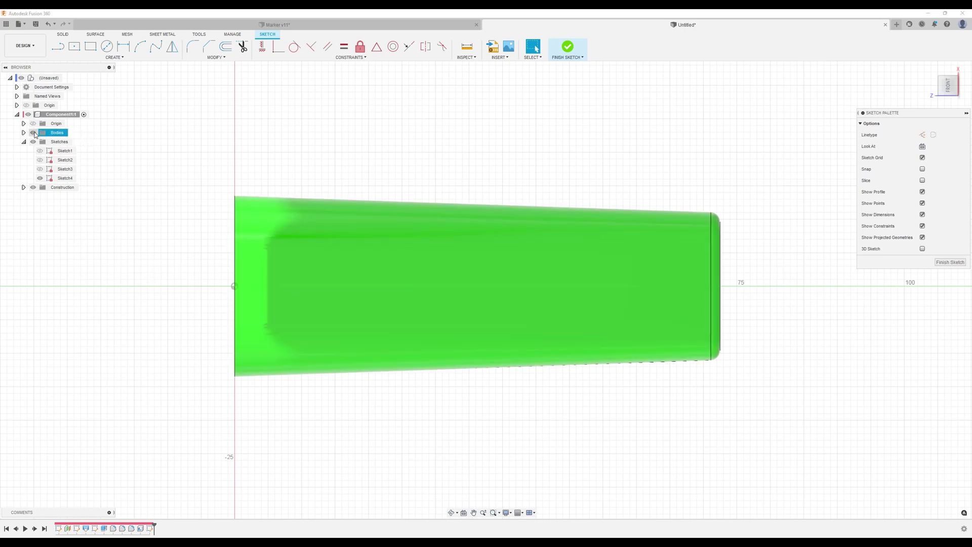
click(33, 133)
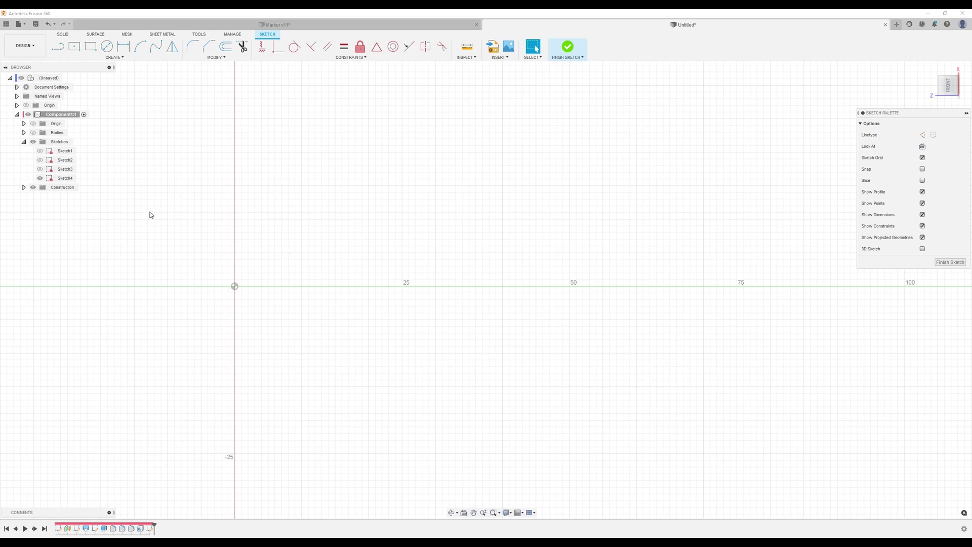
Step: Draw a horizontal construction line 70.565 mm long from the origin along the marker's length axis
key(l)
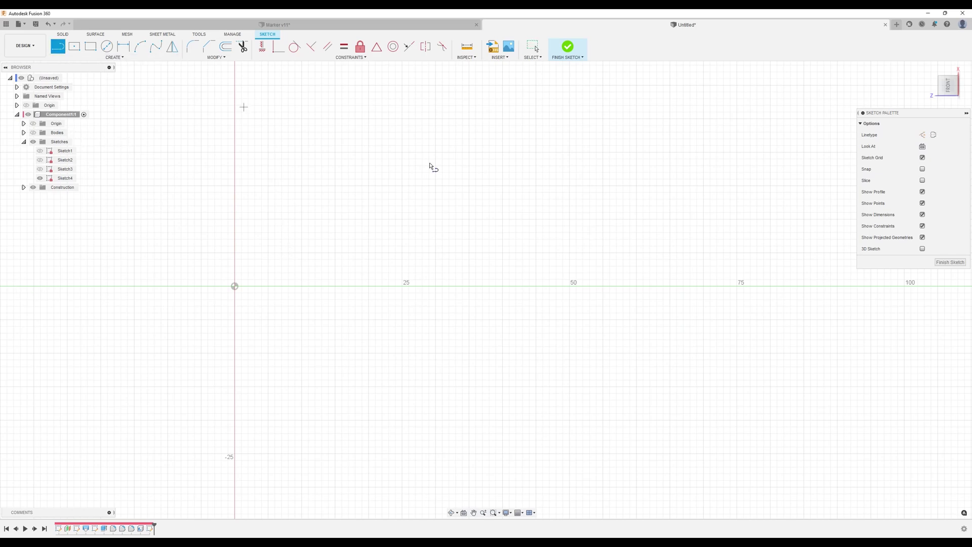
click(922, 135)
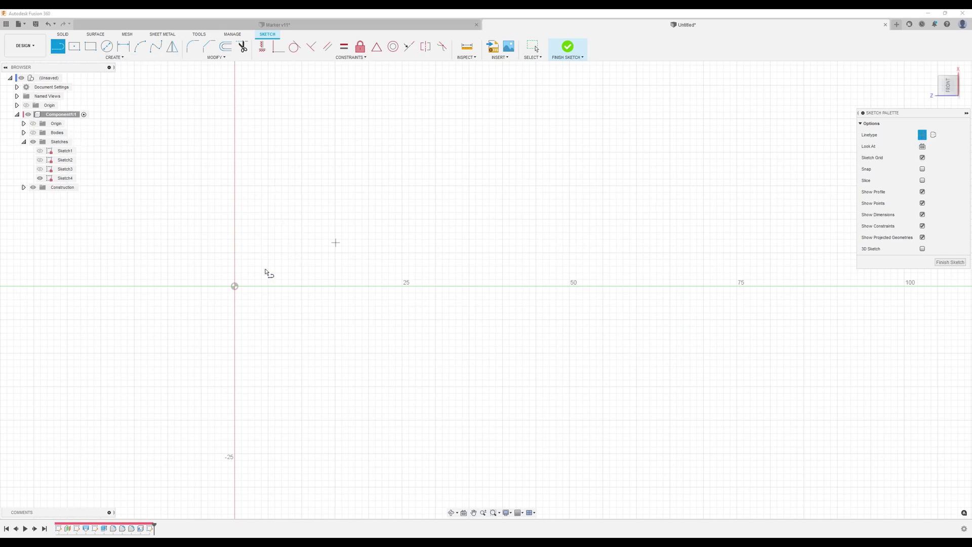
click(234, 286)
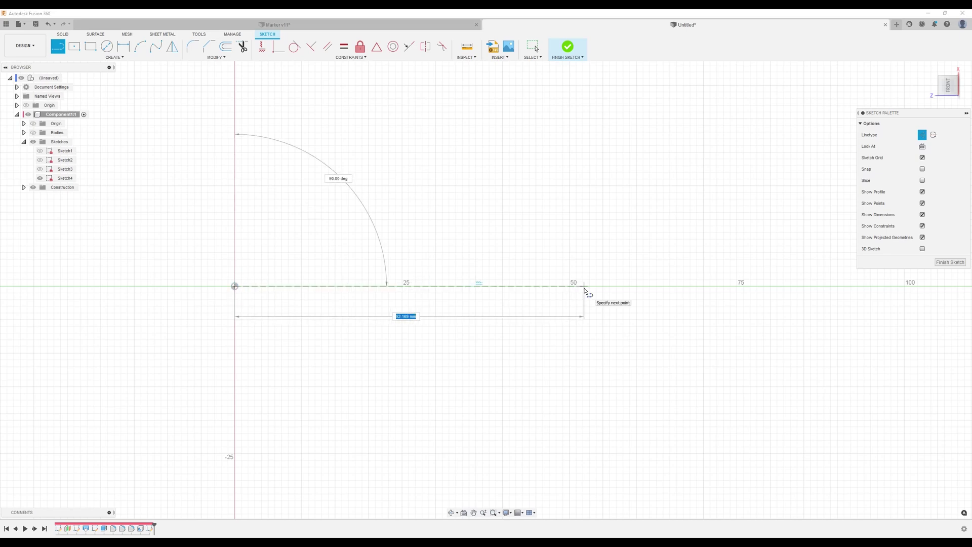
text(70.565)
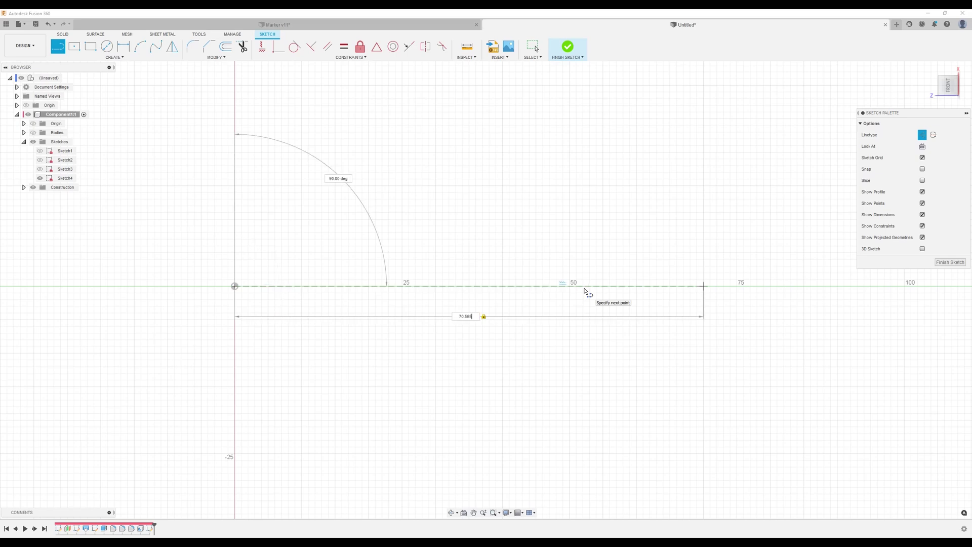
key(Return)
key(Escape)
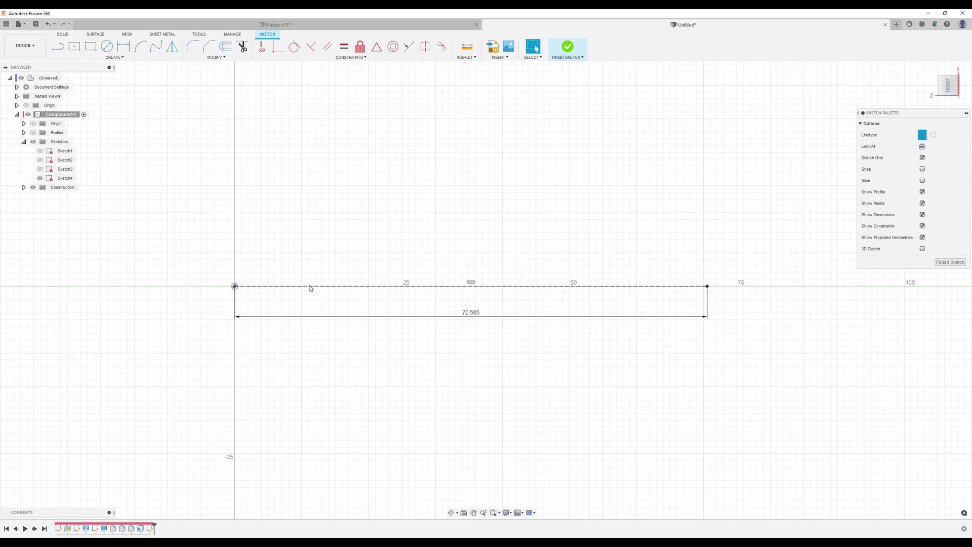
Step: Delete the coincident constraint that ties the construction line's start point to the origin
click(232, 292)
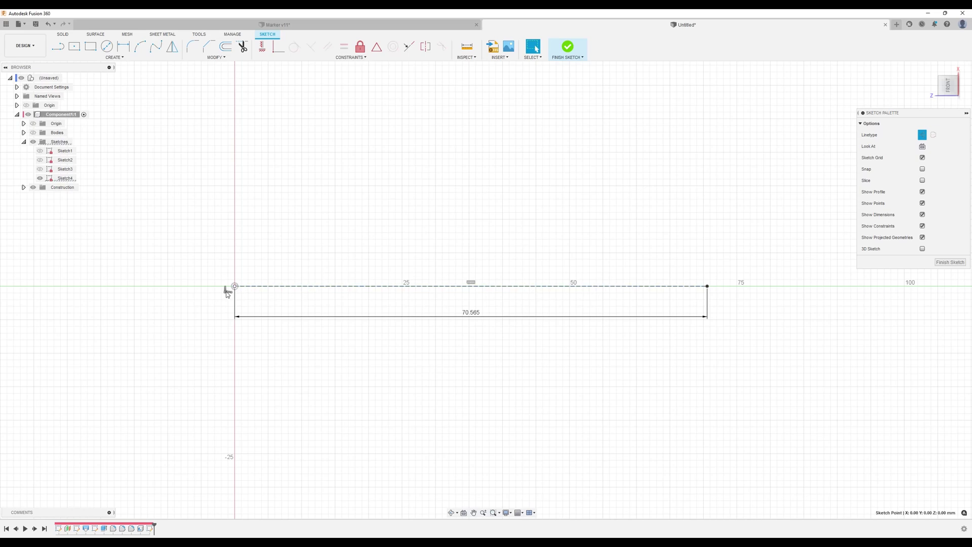
click(227, 292)
key(Delete)
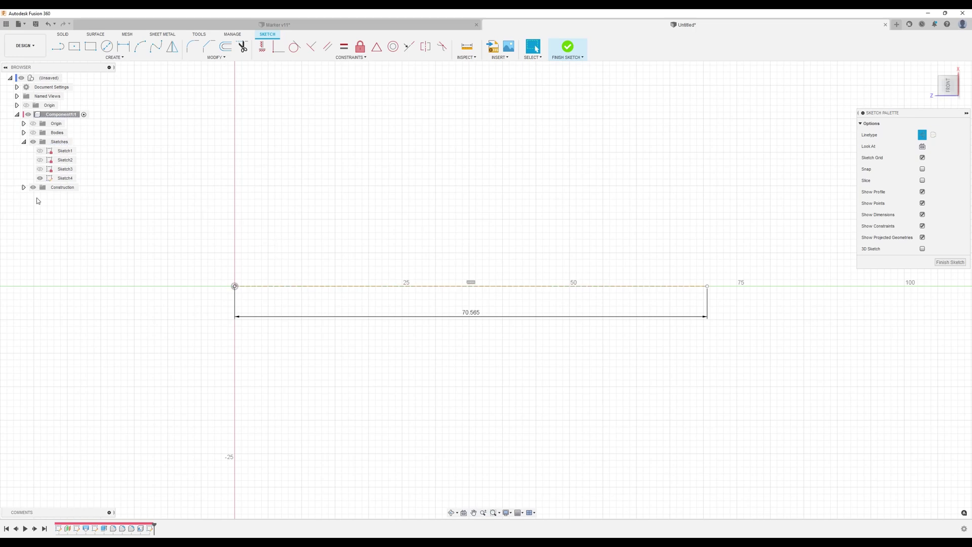
click(123, 46)
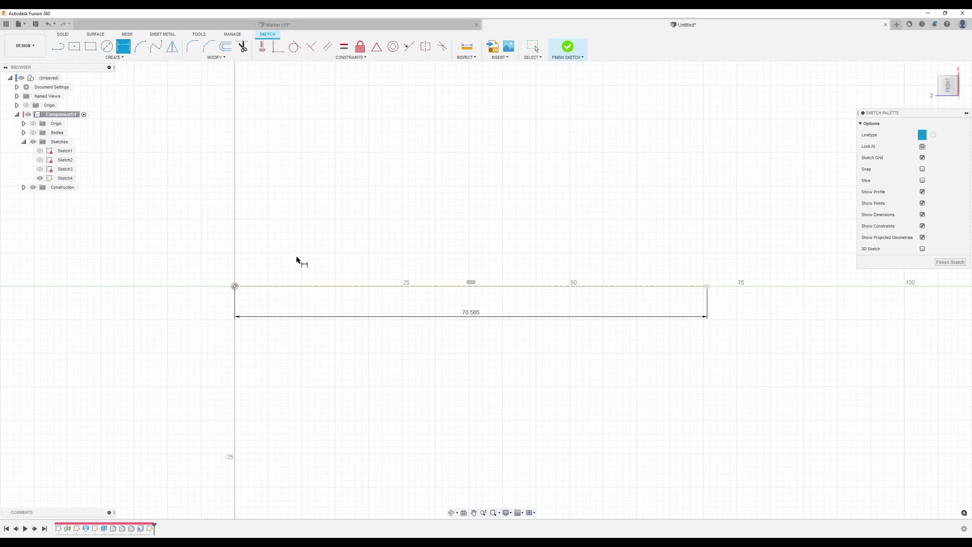
click(314, 286)
key(Escape)
key(Escape)
Step: Move the construction line below the origin and constrain its start point vertically in line with the origin
drag(389, 290, 395, 331)
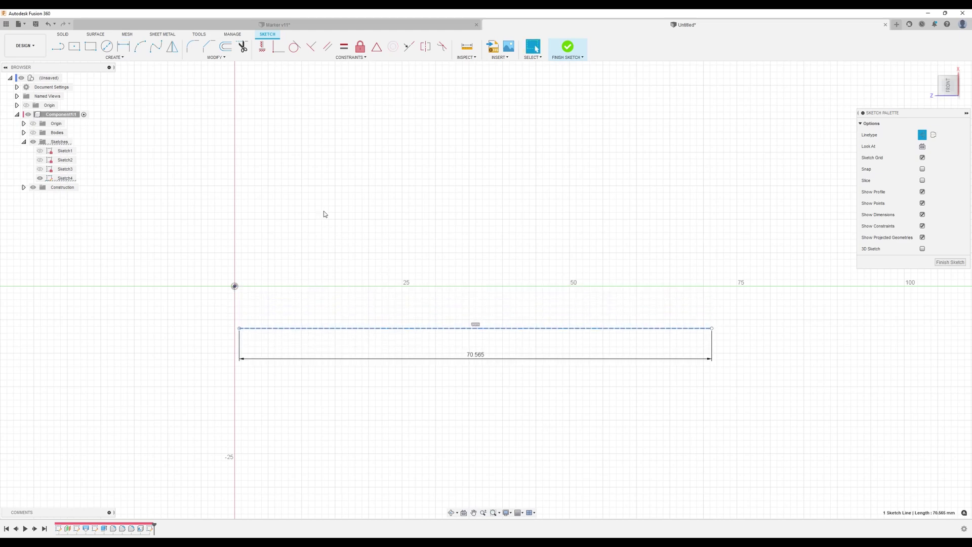
click(262, 46)
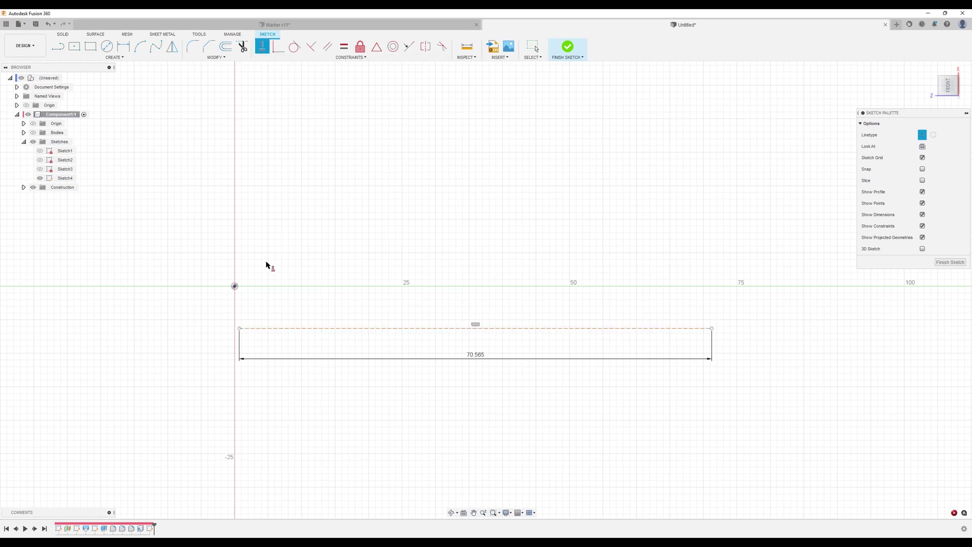
click(240, 329)
click(235, 286)
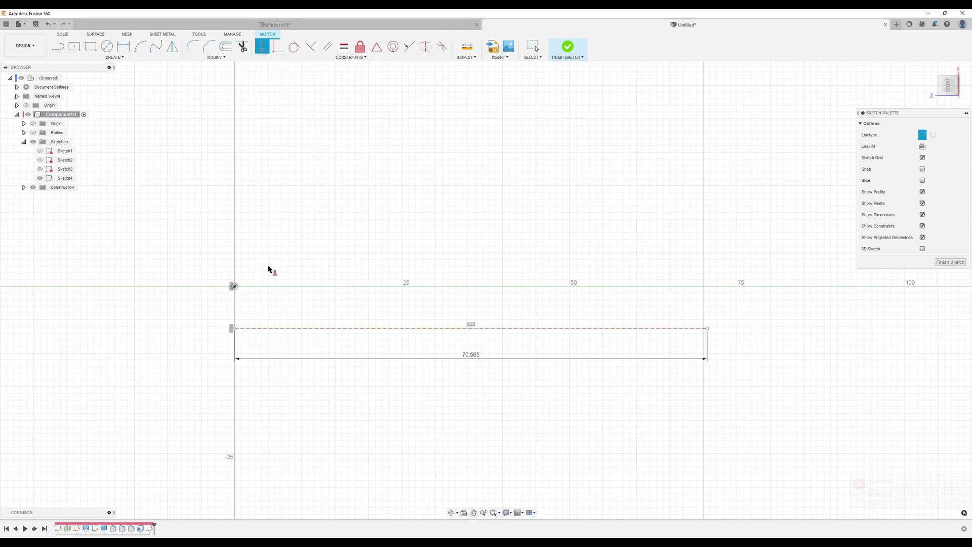
Step: Dimension the vertical distance between the origin and the construction line as 4 mm
click(123, 47)
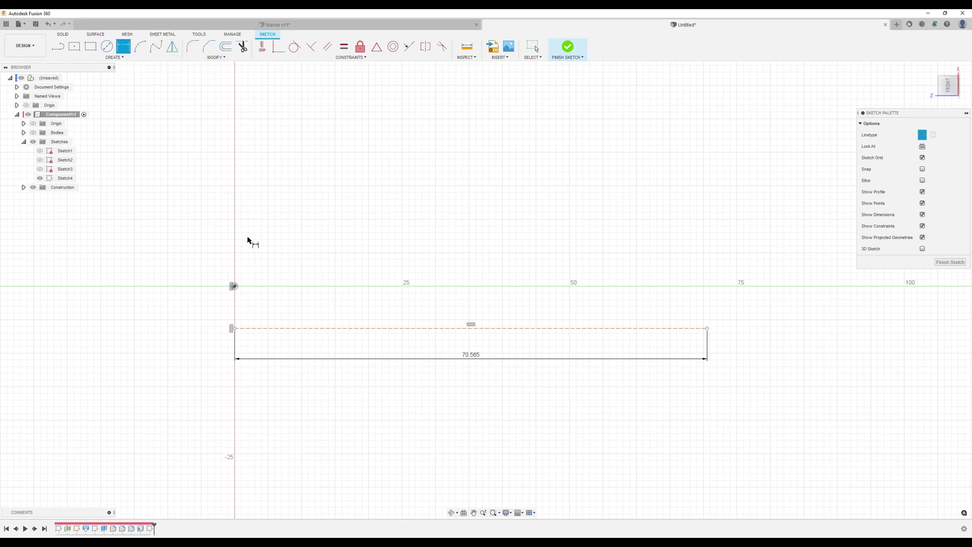
click(265, 329)
click(234, 286)
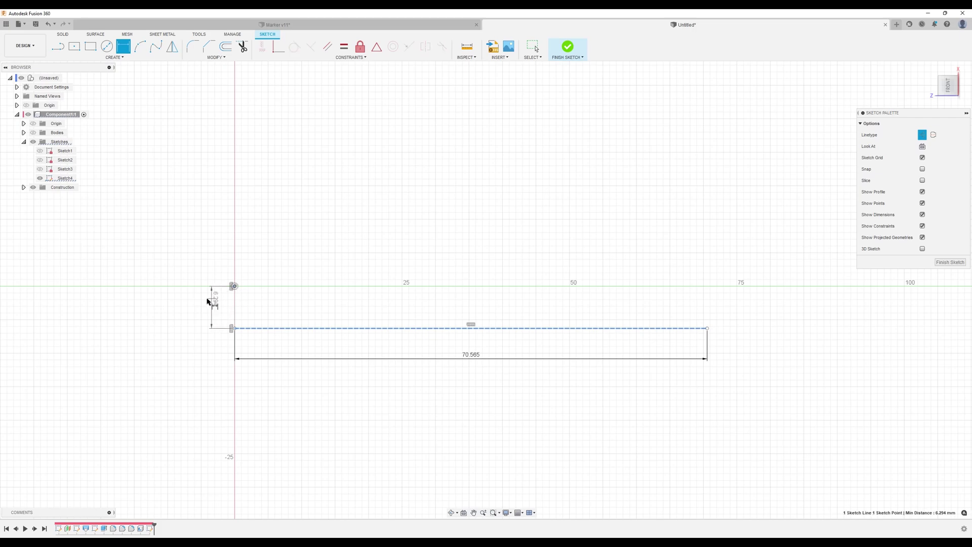
click(208, 302)
key(Escape)
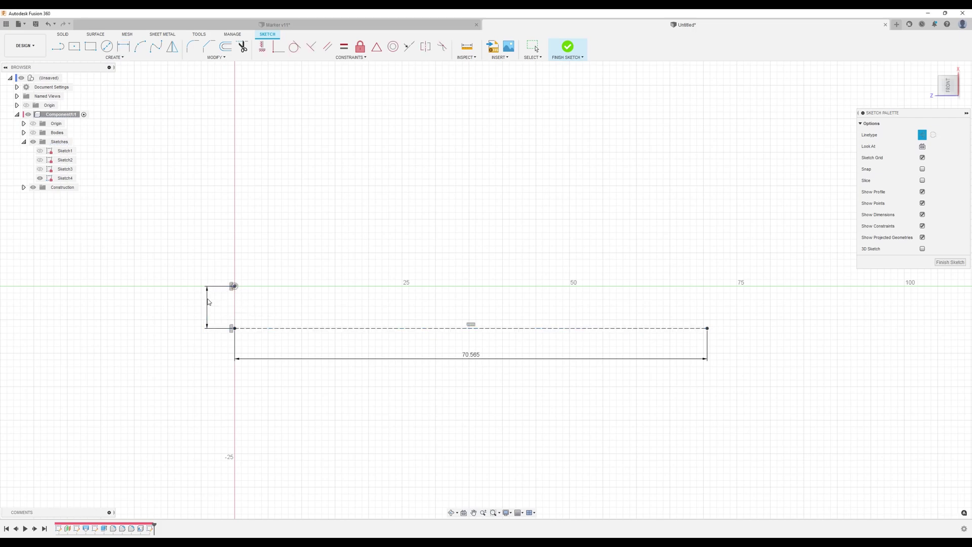
key(d)
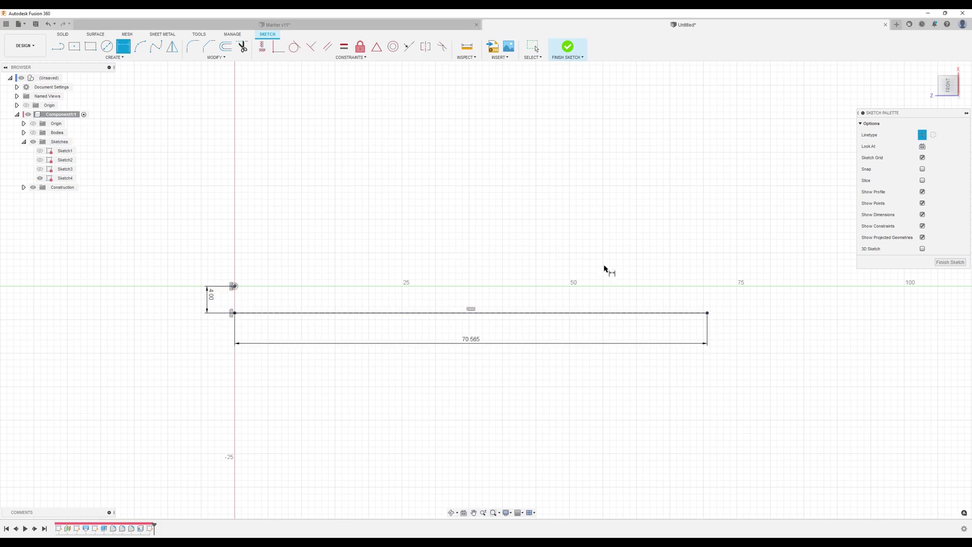
key(Escape)
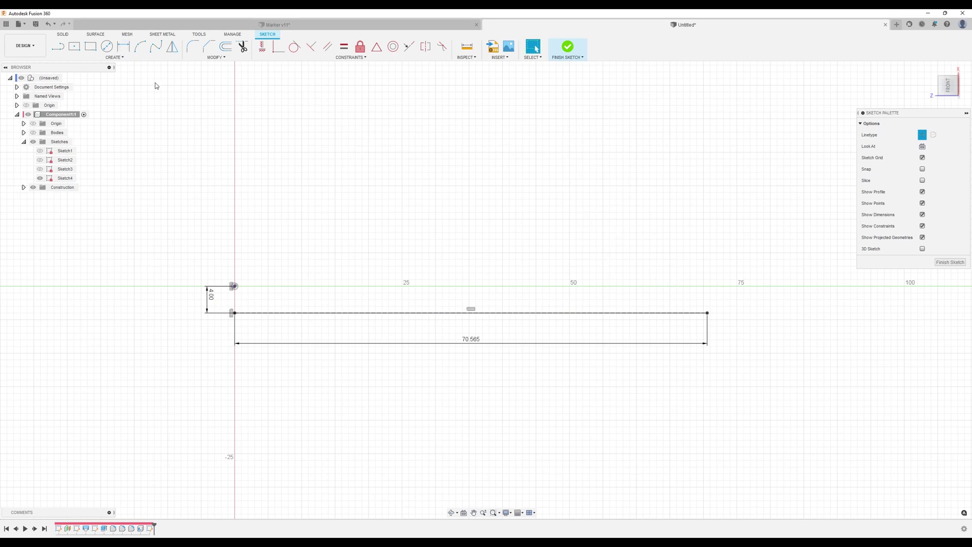
Step: Start a text-on-path object using the horizontal construction line as the path, with all text settings in view
click(117, 57)
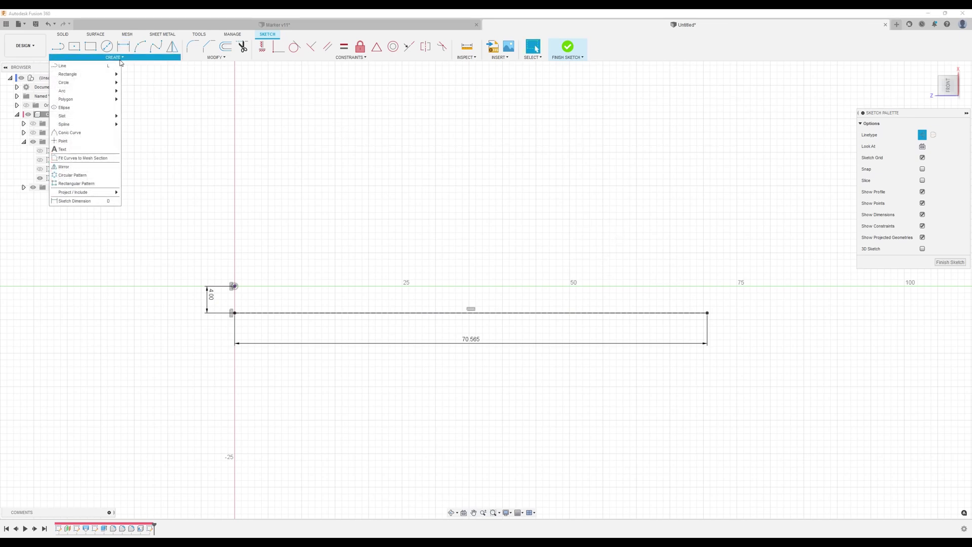
click(76, 150)
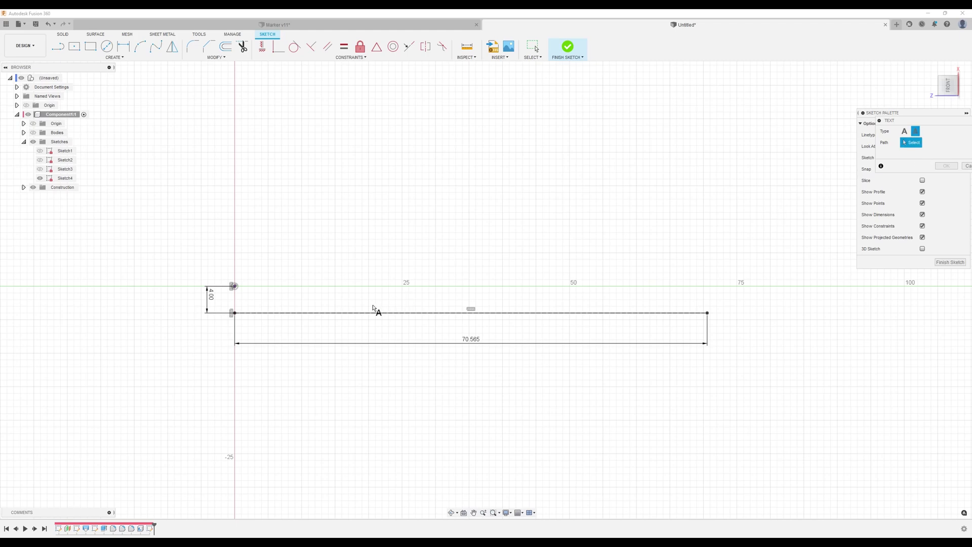
click(303, 313)
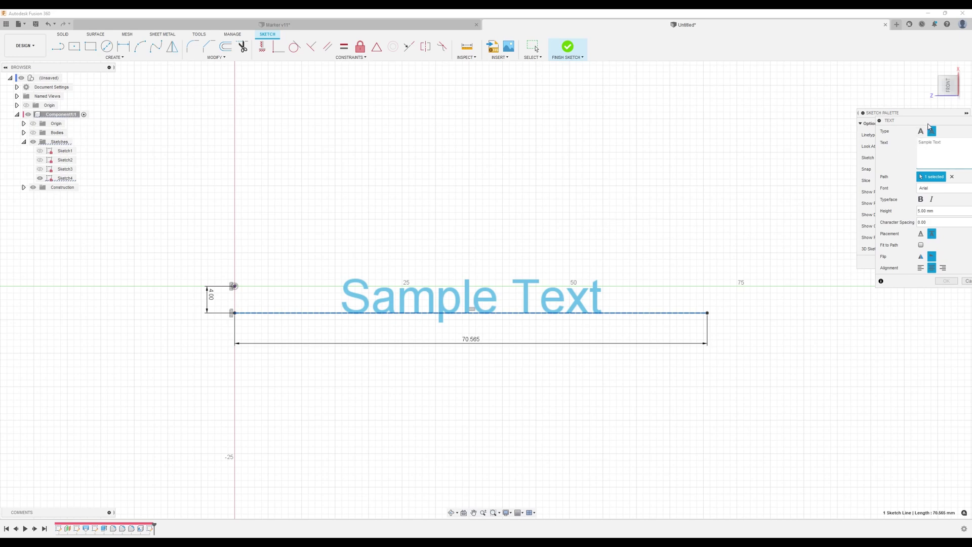
mouse_move(930, 126)
mouse_down()
mouse_move(891, 167)
mouse_move(876, 282)
mouse_move(916, 275)
mouse_up()
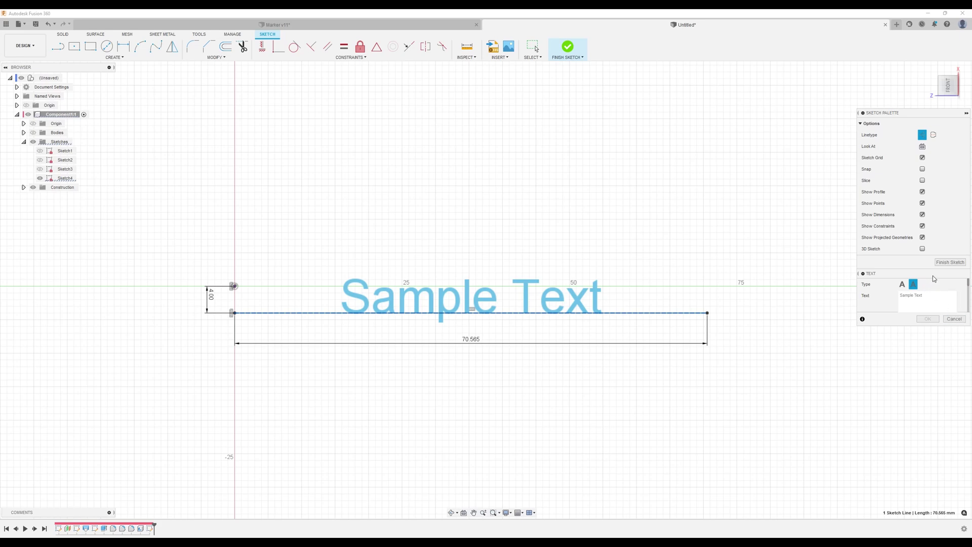
mouse_move(934, 278)
mouse_down()
mouse_move(914, 303)
mouse_move(880, 315)
mouse_up()
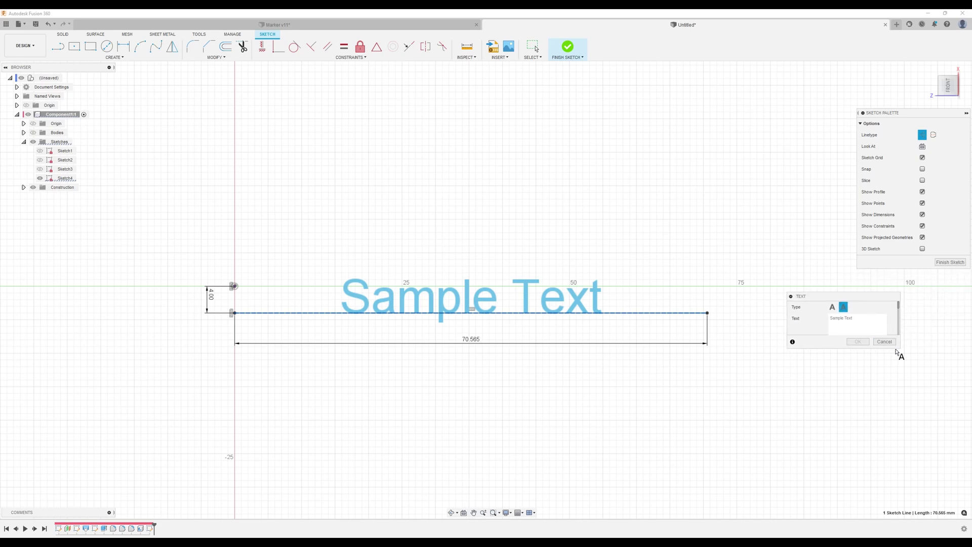
drag(900, 348, 958, 479)
drag(900, 297, 859, 278)
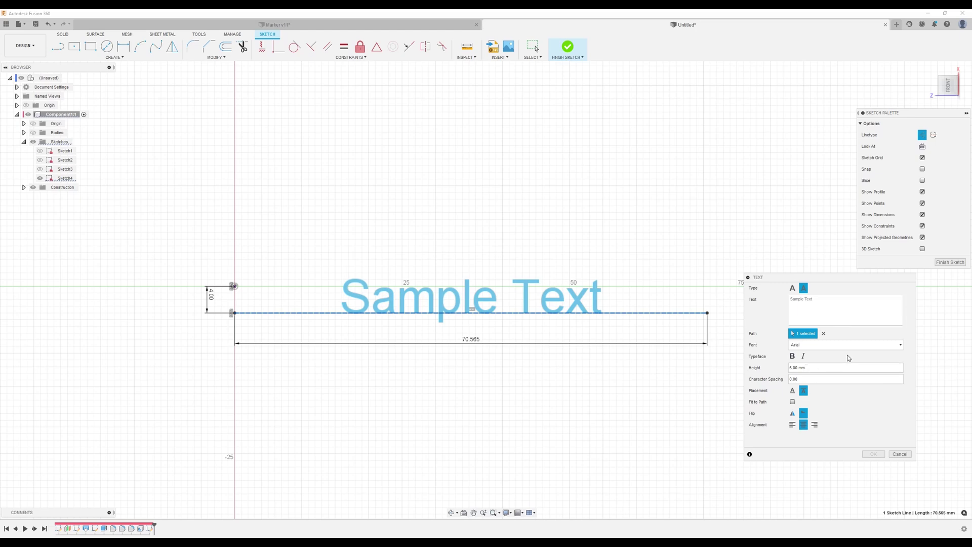
click(824, 305)
text(cad jUNGLE)
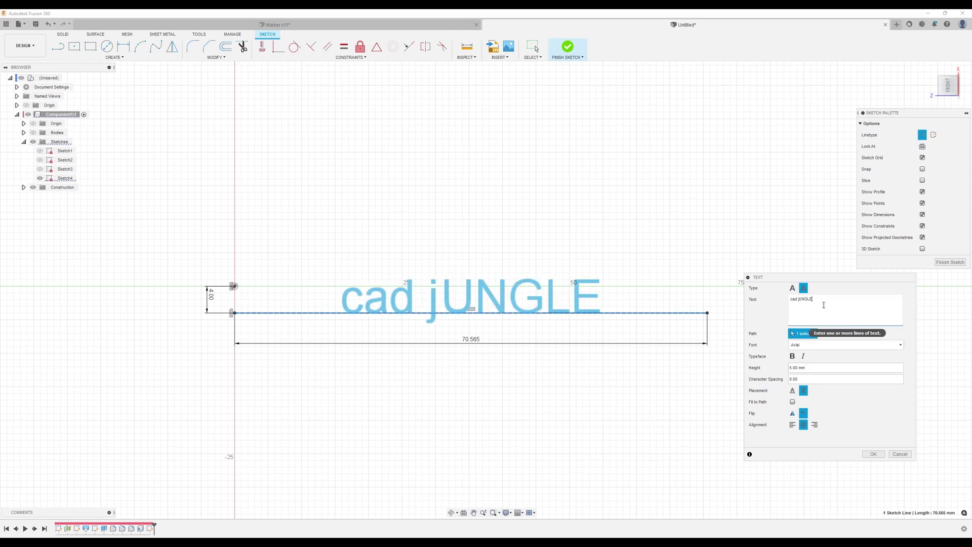
key(BackSpace)
key(BackSpace)
key(BackSpace)
key(BackSpace)
key(BackSpace)
key(BackSpace)
key(BackSpace)
key(BackSpace)
key(BackSpace)
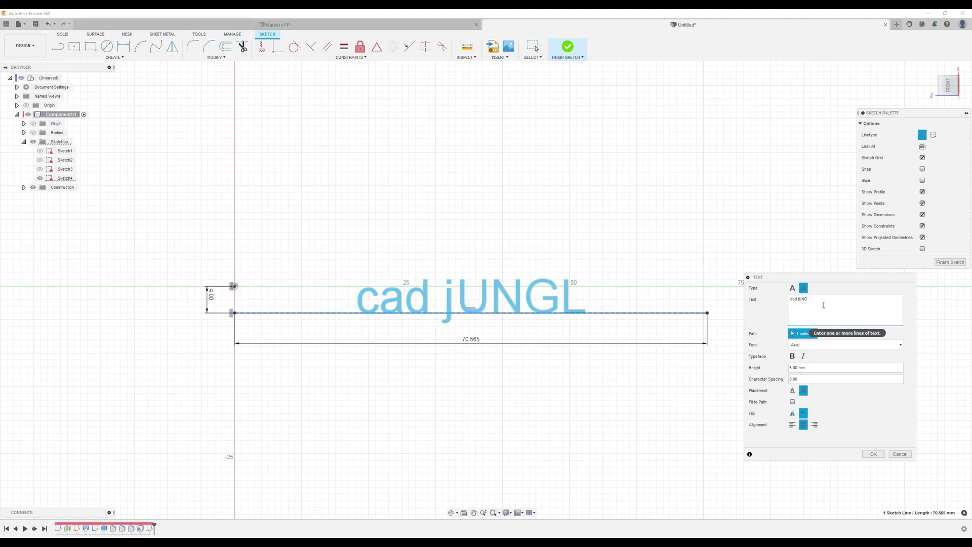
Step: Set the text along the construction line to "CAD Jungle" and finish the sketch
text(C)
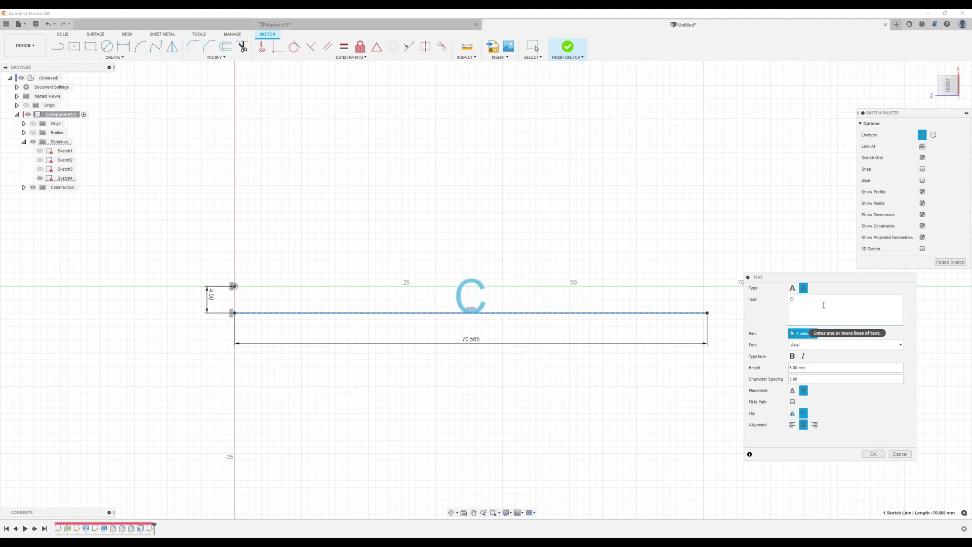
text(AD Jungle)
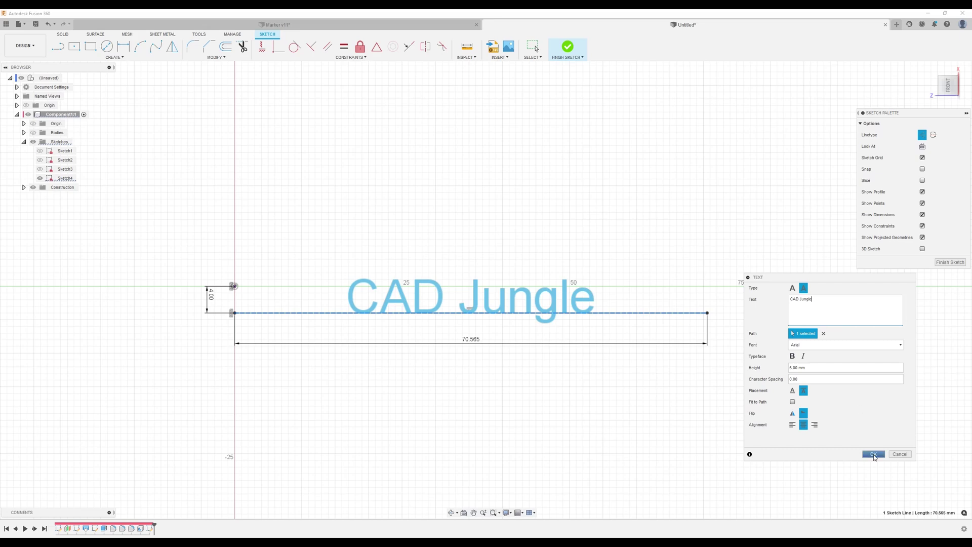
click(873, 455)
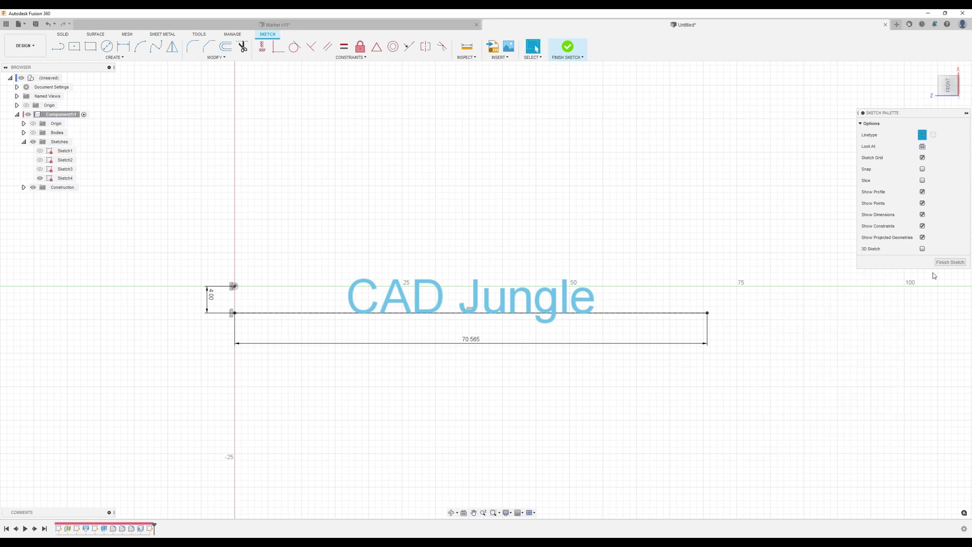
click(946, 264)
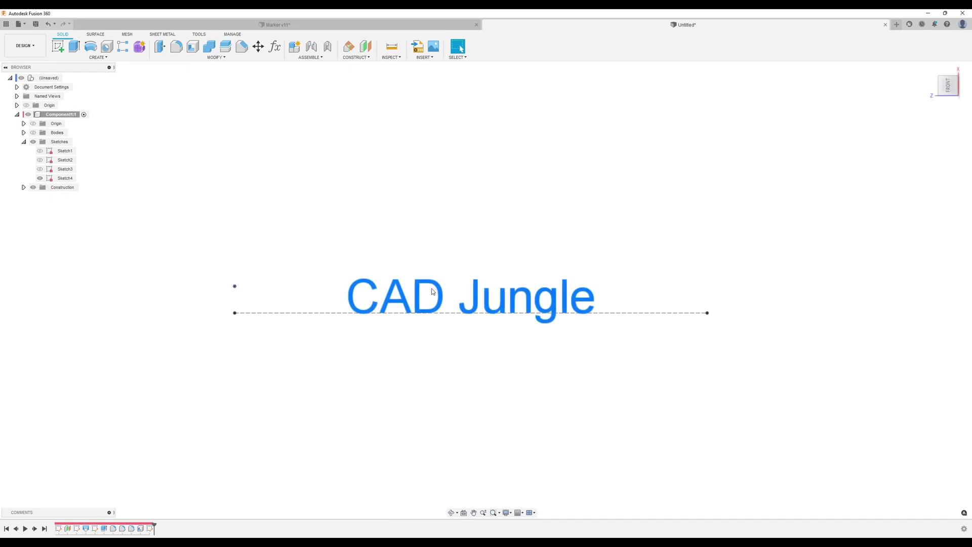
Step: Show the bodies and extrude the "CAD Jungle" text 0.04 mm starting from the marker body's outer face, using the Join operation
click(33, 133)
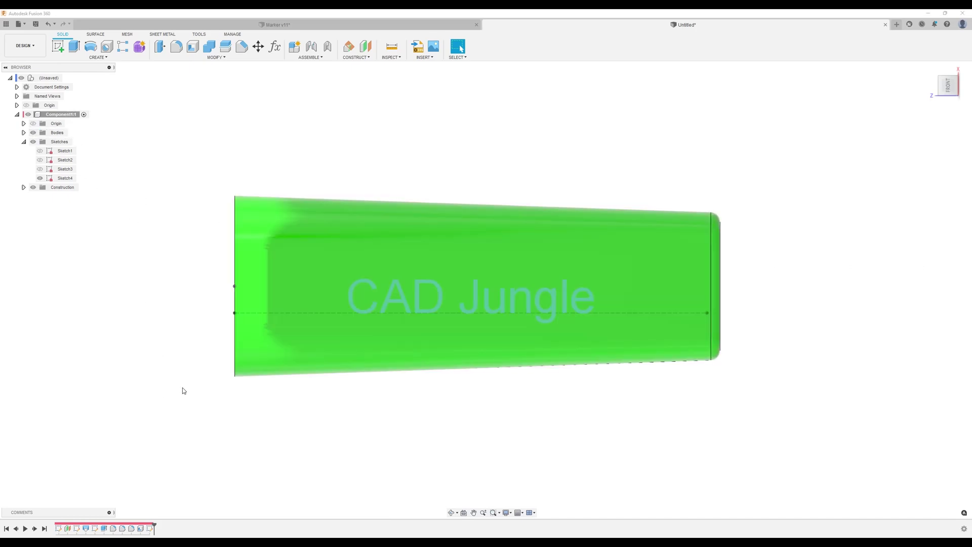
mouse_move(185, 390)
shift+middle_down()
mouse_move(263, 409)
mouse_move(432, 404)
shift+middle_up()
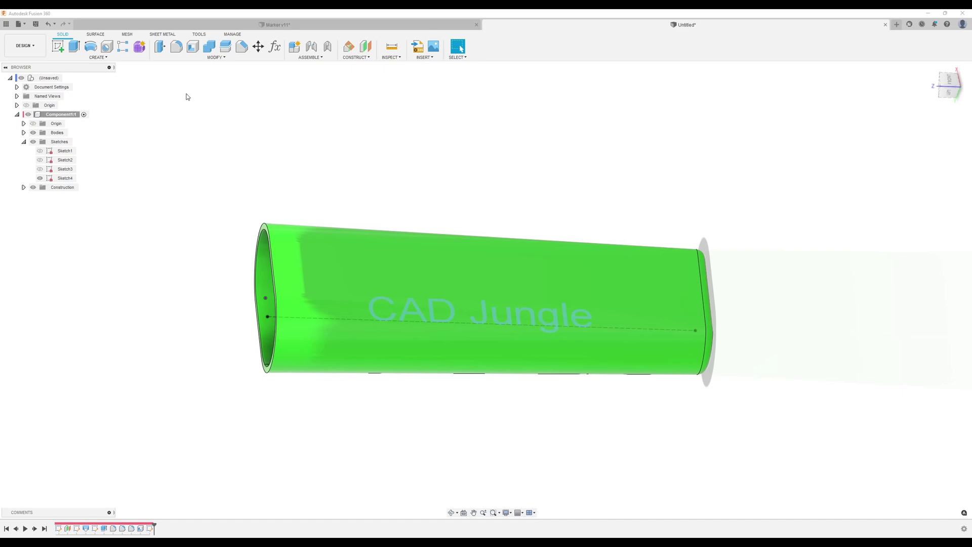
click(74, 46)
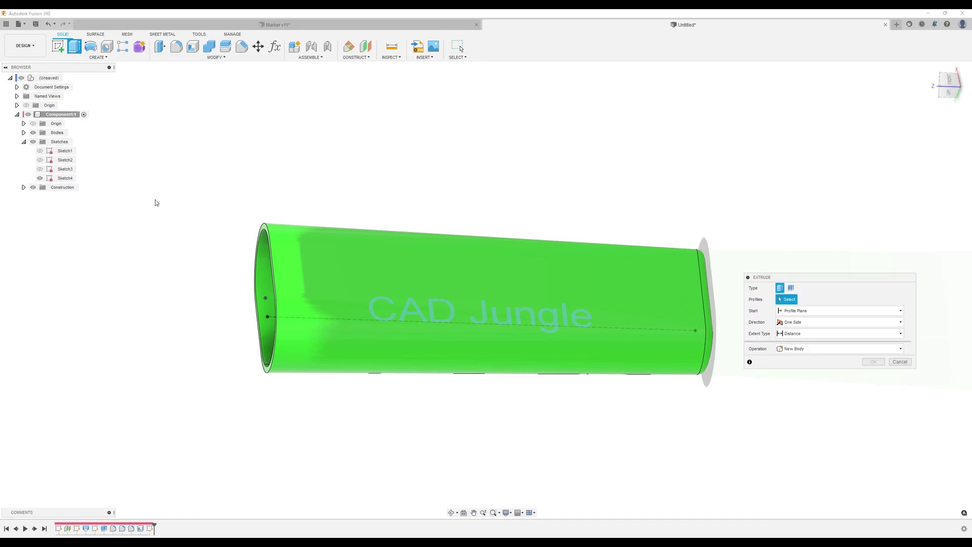
click(426, 323)
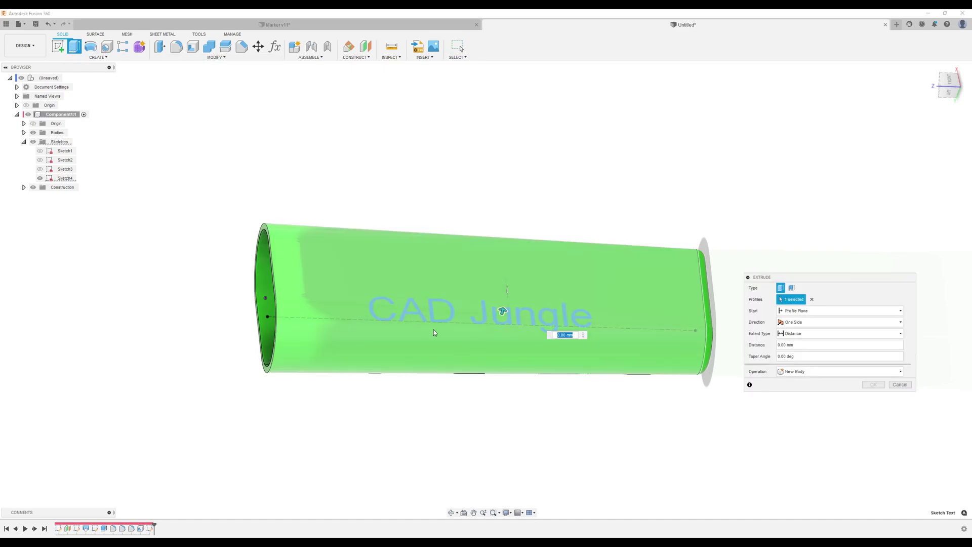
click(813, 312)
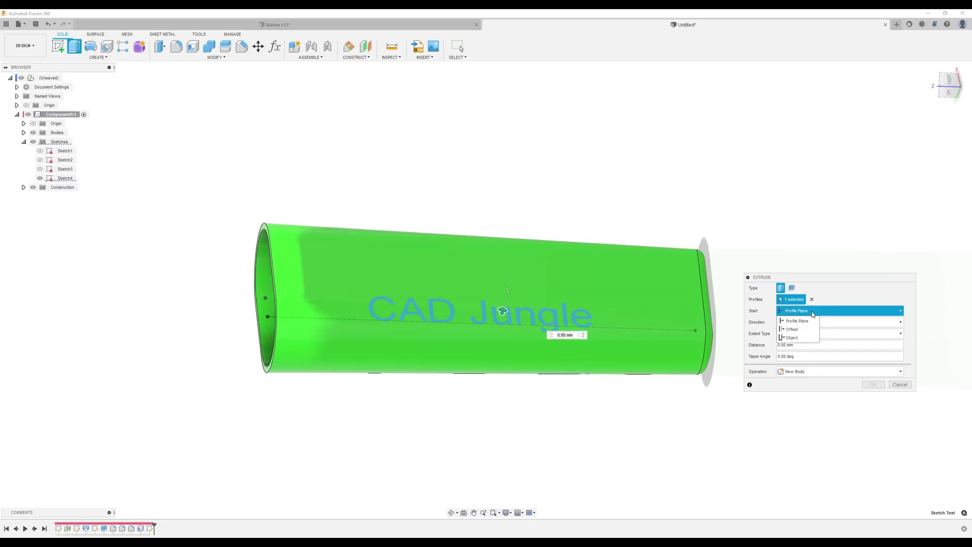
click(792, 337)
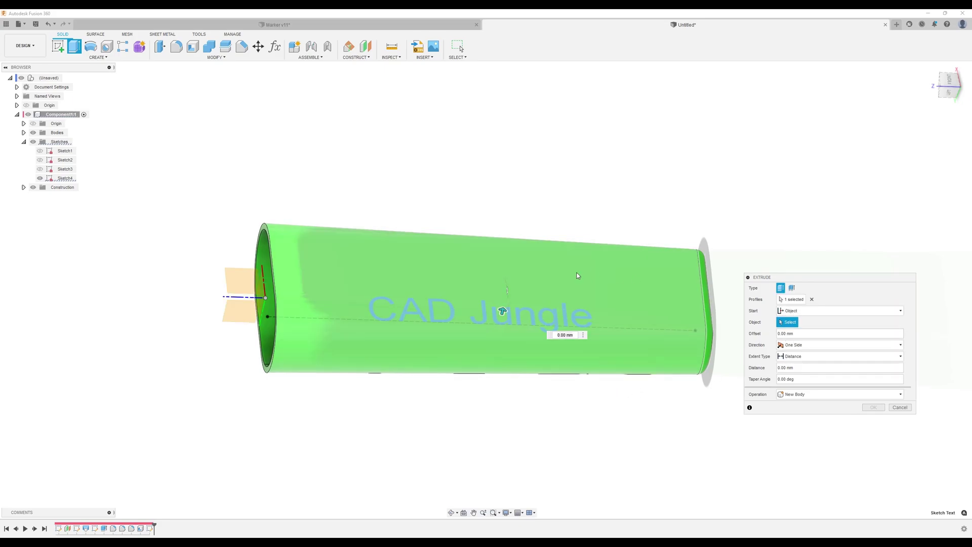
click(577, 276)
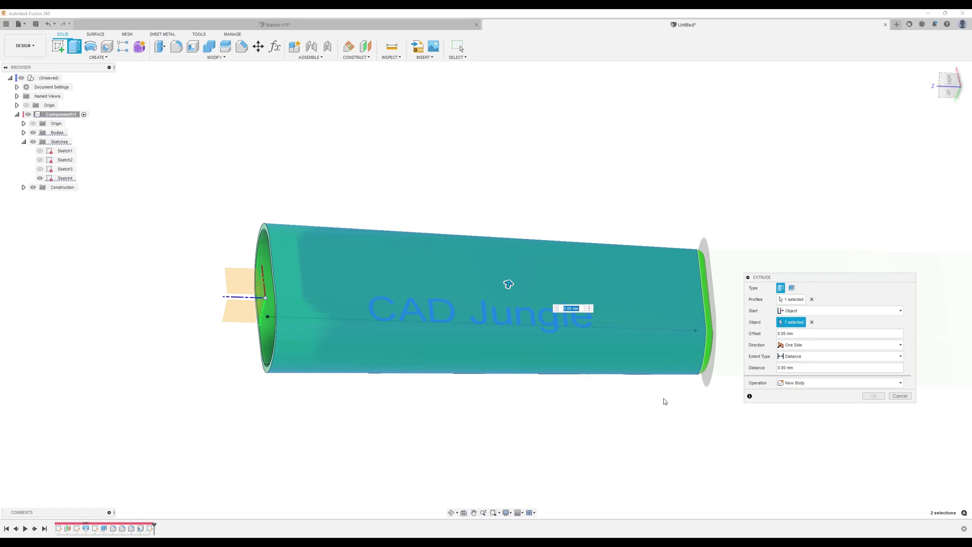
click(759, 368)
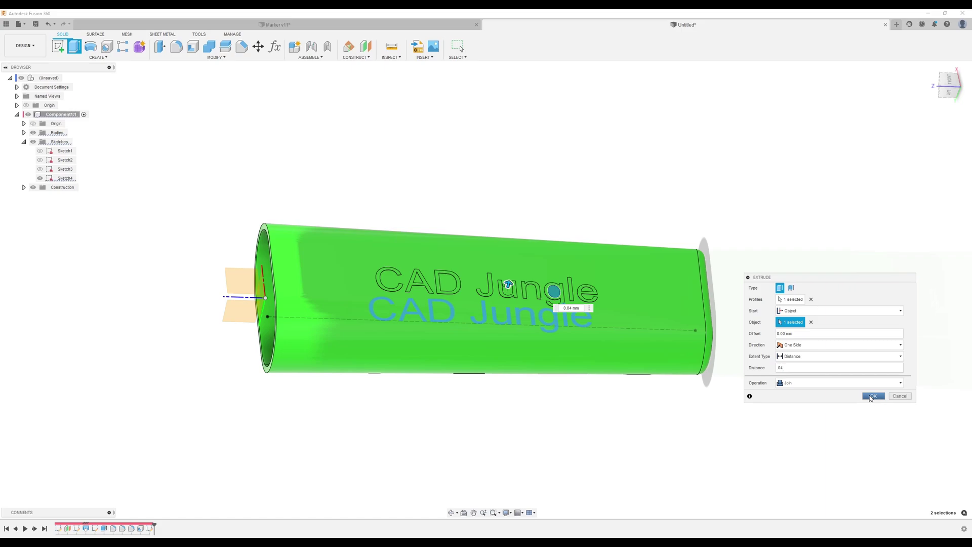
click(872, 397)
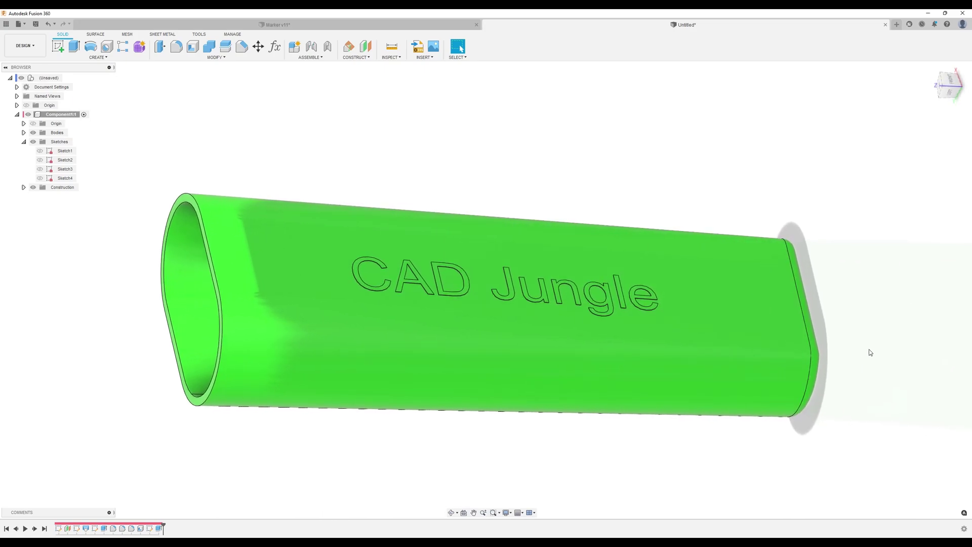
Step: Open the appearance settings and try to apply Plastic - Glossy (Black) to the raised lettering
key(a)
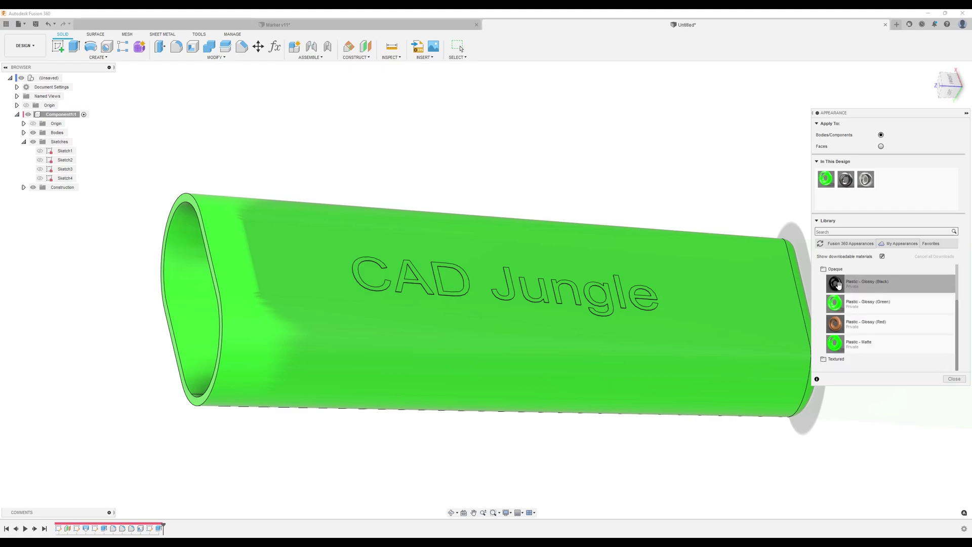
scroll(600, 292, up, 5)
drag(838, 284, 716, 348)
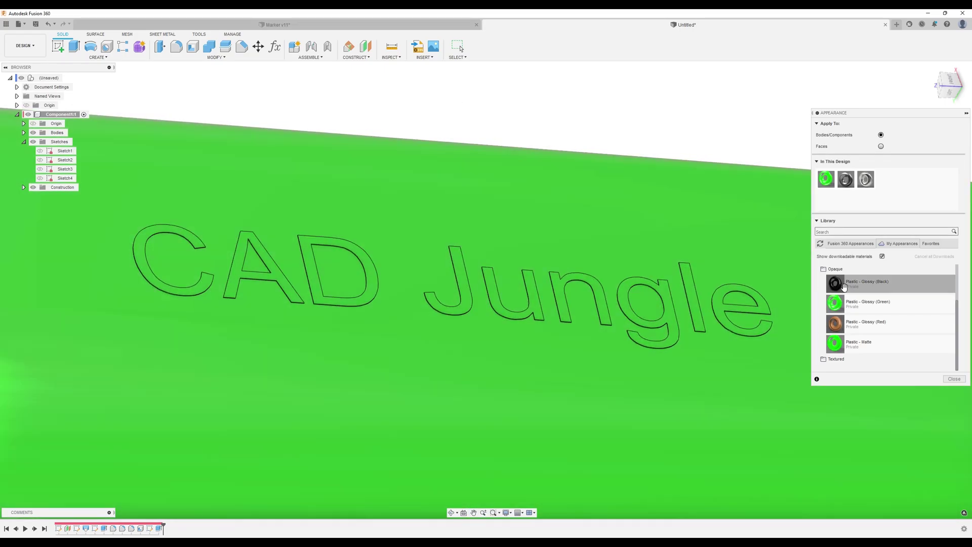
drag(835, 283, 173, 118)
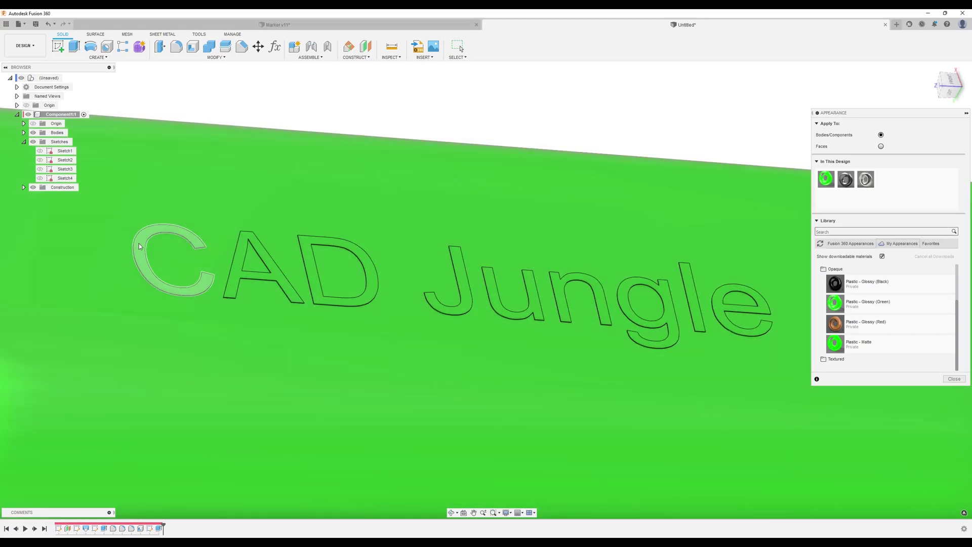
Step: Select the outer faces of all the raised "CAD Jungle" letters together
click(139, 244)
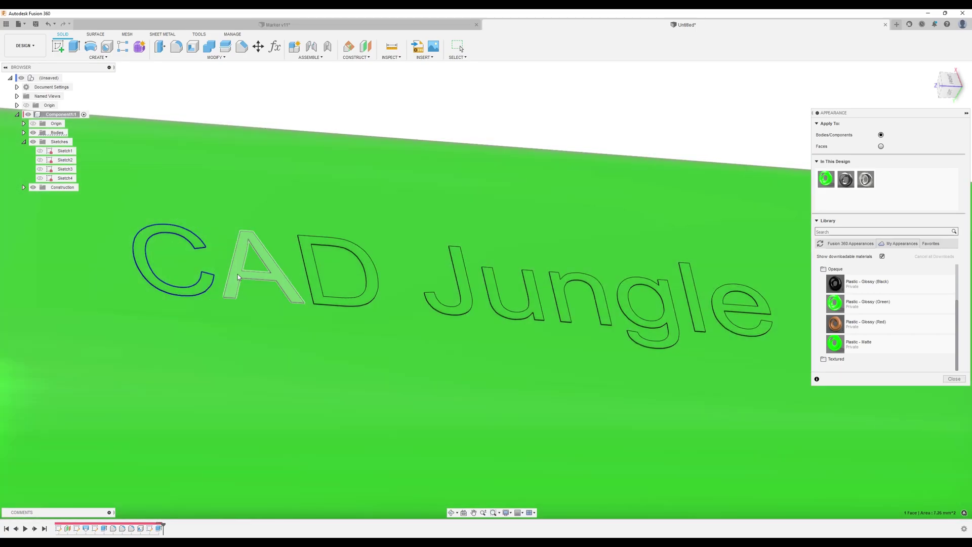
ctrl+click(238, 274)
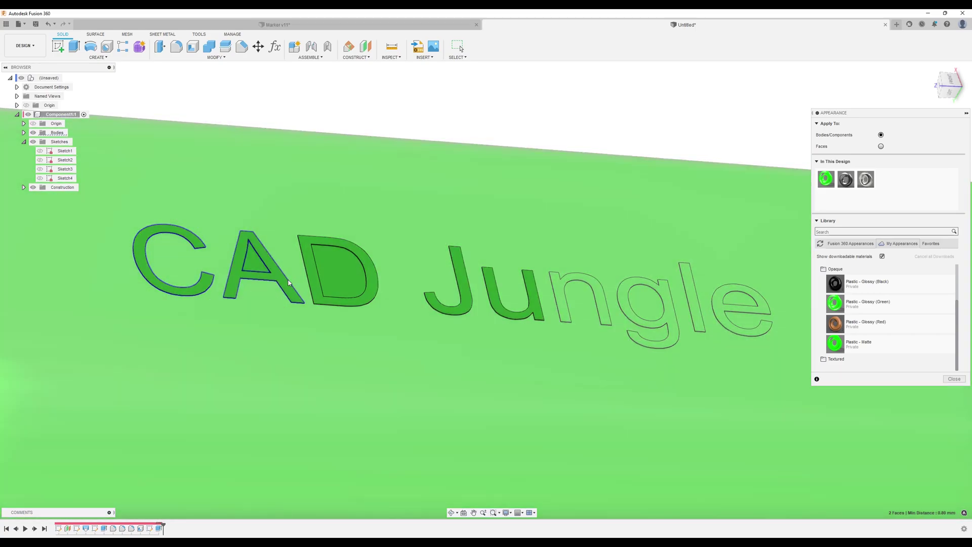
ctrl+click(318, 283)
ctrl+click(511, 298)
ctrl+click(436, 308)
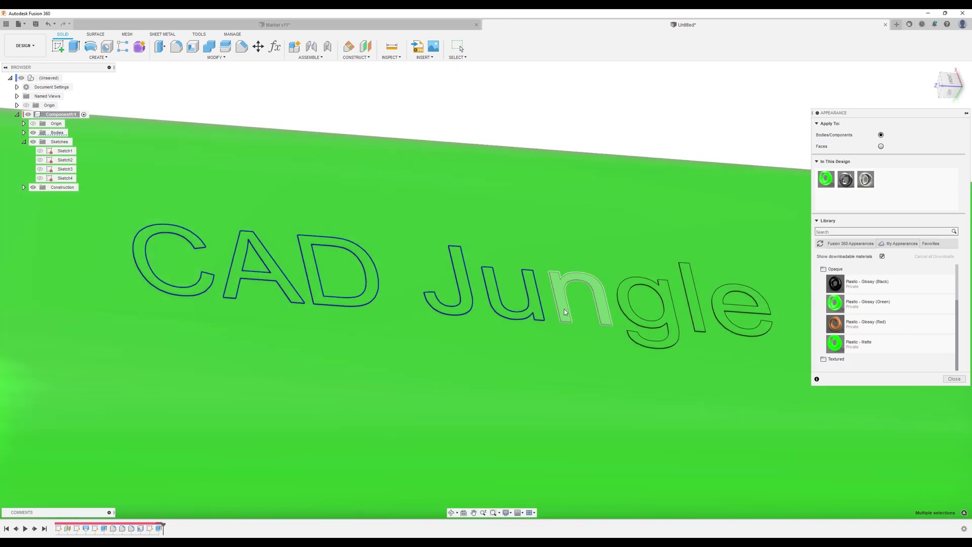
ctrl+click(564, 309)
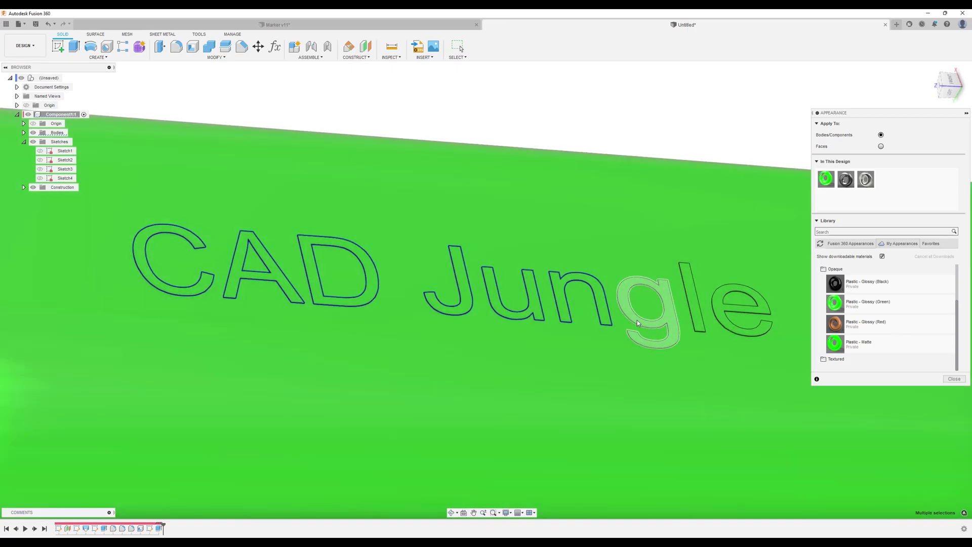
ctrl+click(637, 320)
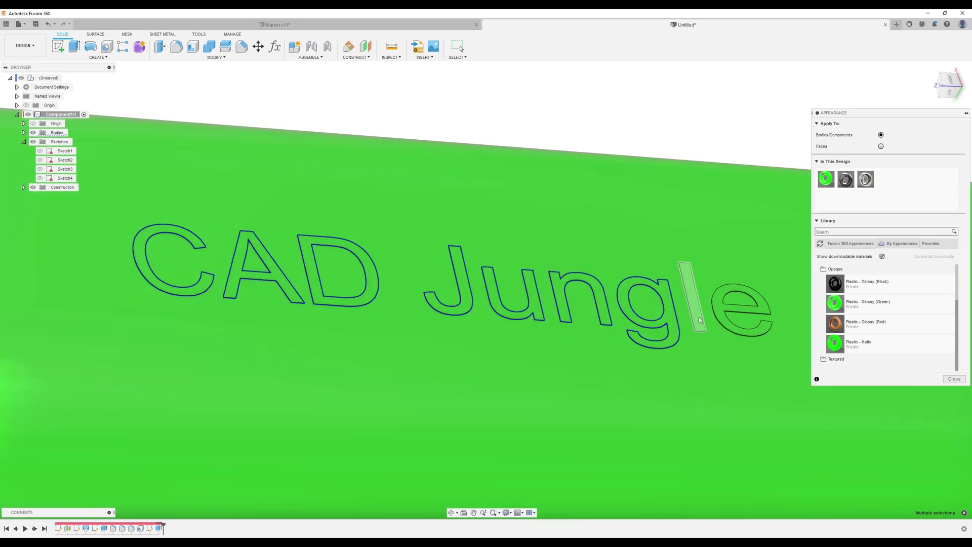
ctrl+click(699, 317)
ctrl+click(723, 319)
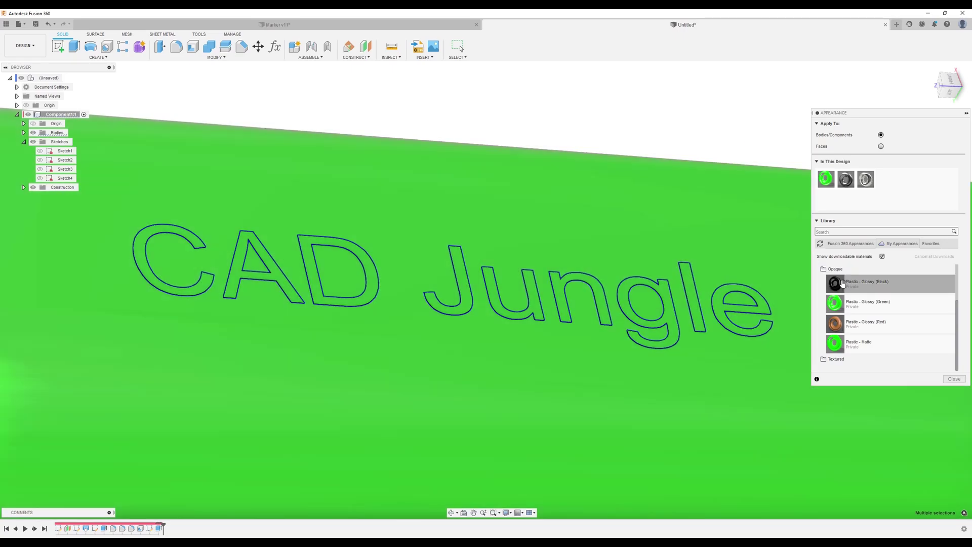
Step: Apply Plastic - Glossy (Black) to the selected letter faces only, close the appearance settings and fit the whole marker in view
drag(842, 283, 869, 286)
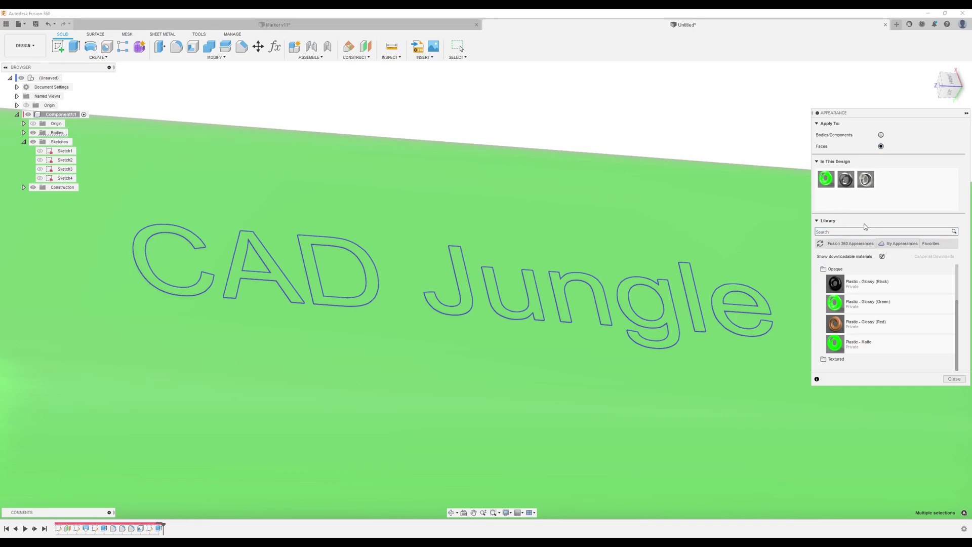
drag(908, 285, 758, 301)
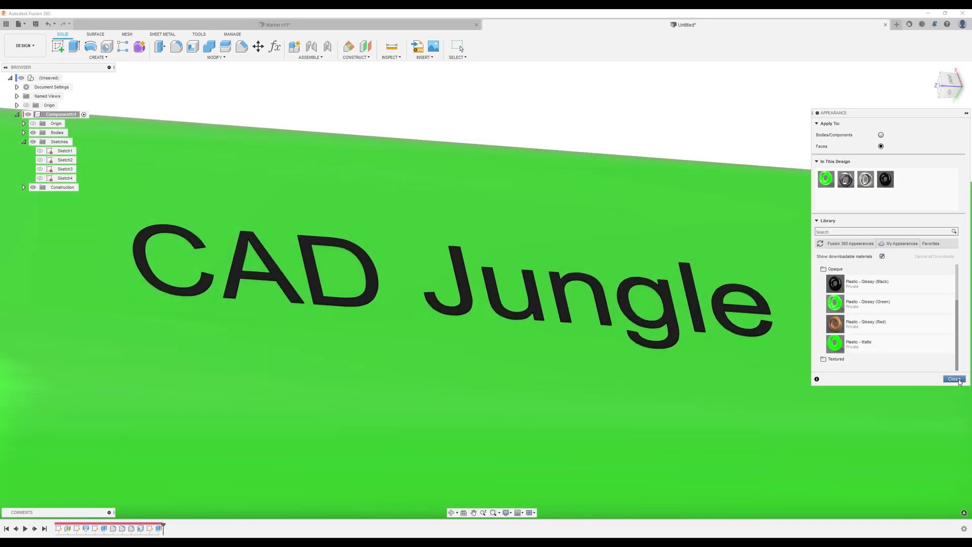
click(954, 378)
scroll(829, 326, down, 5)
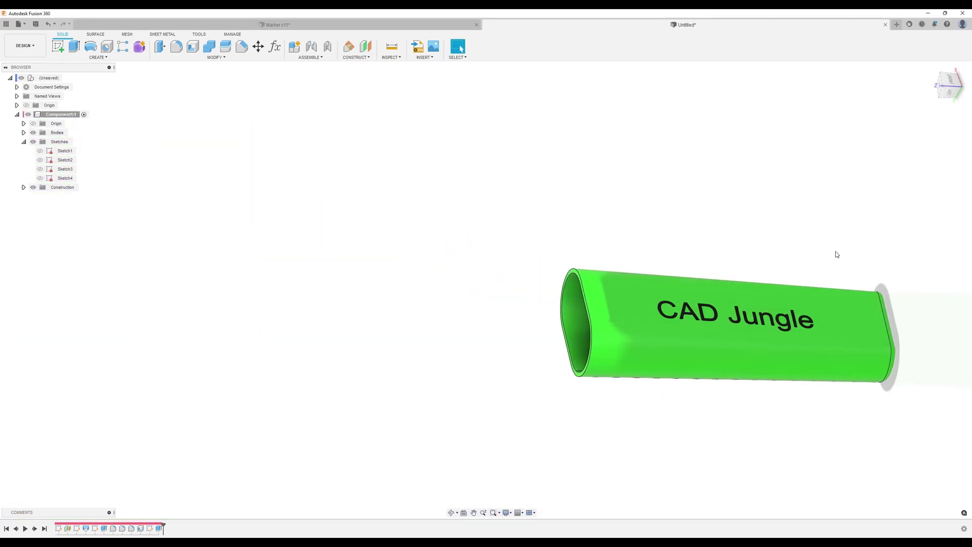
middle_drag(842, 258, 686, 230)
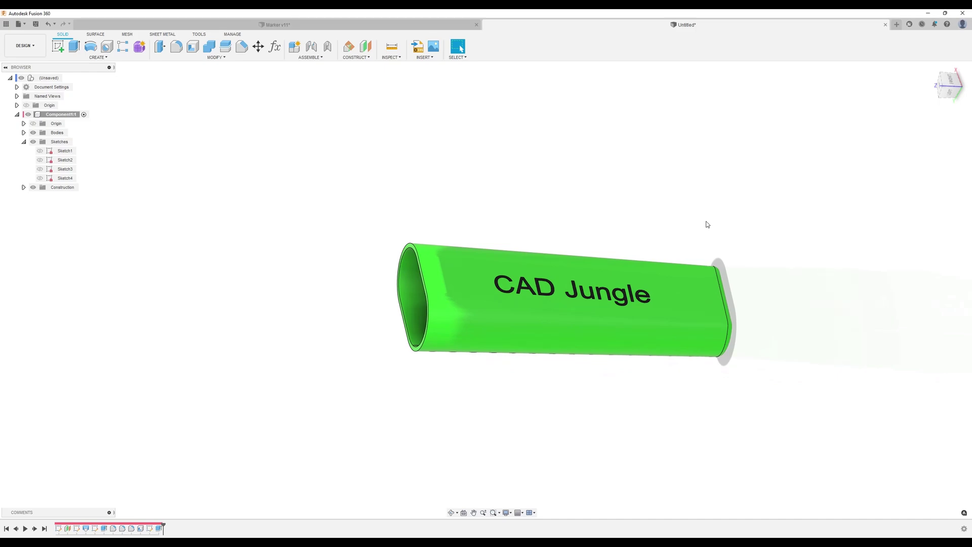
key(F6)
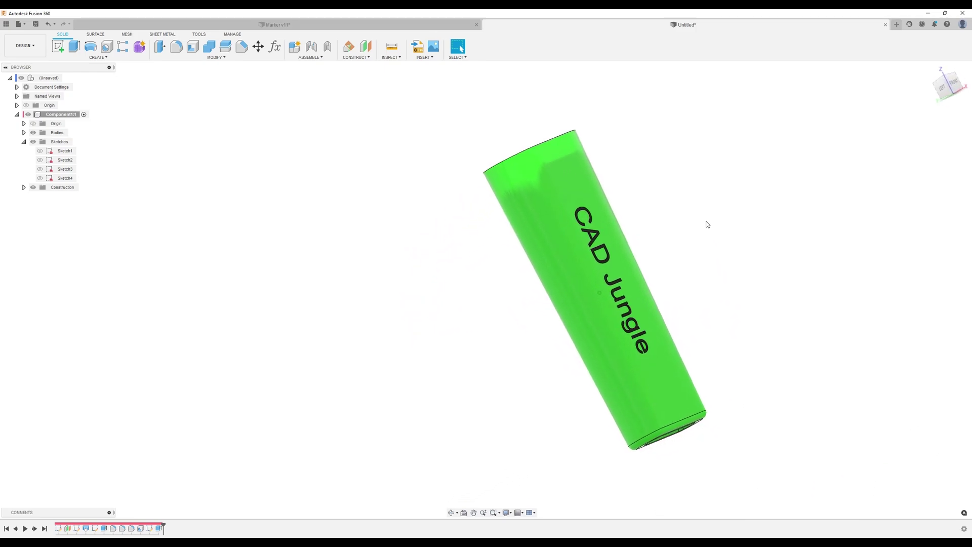